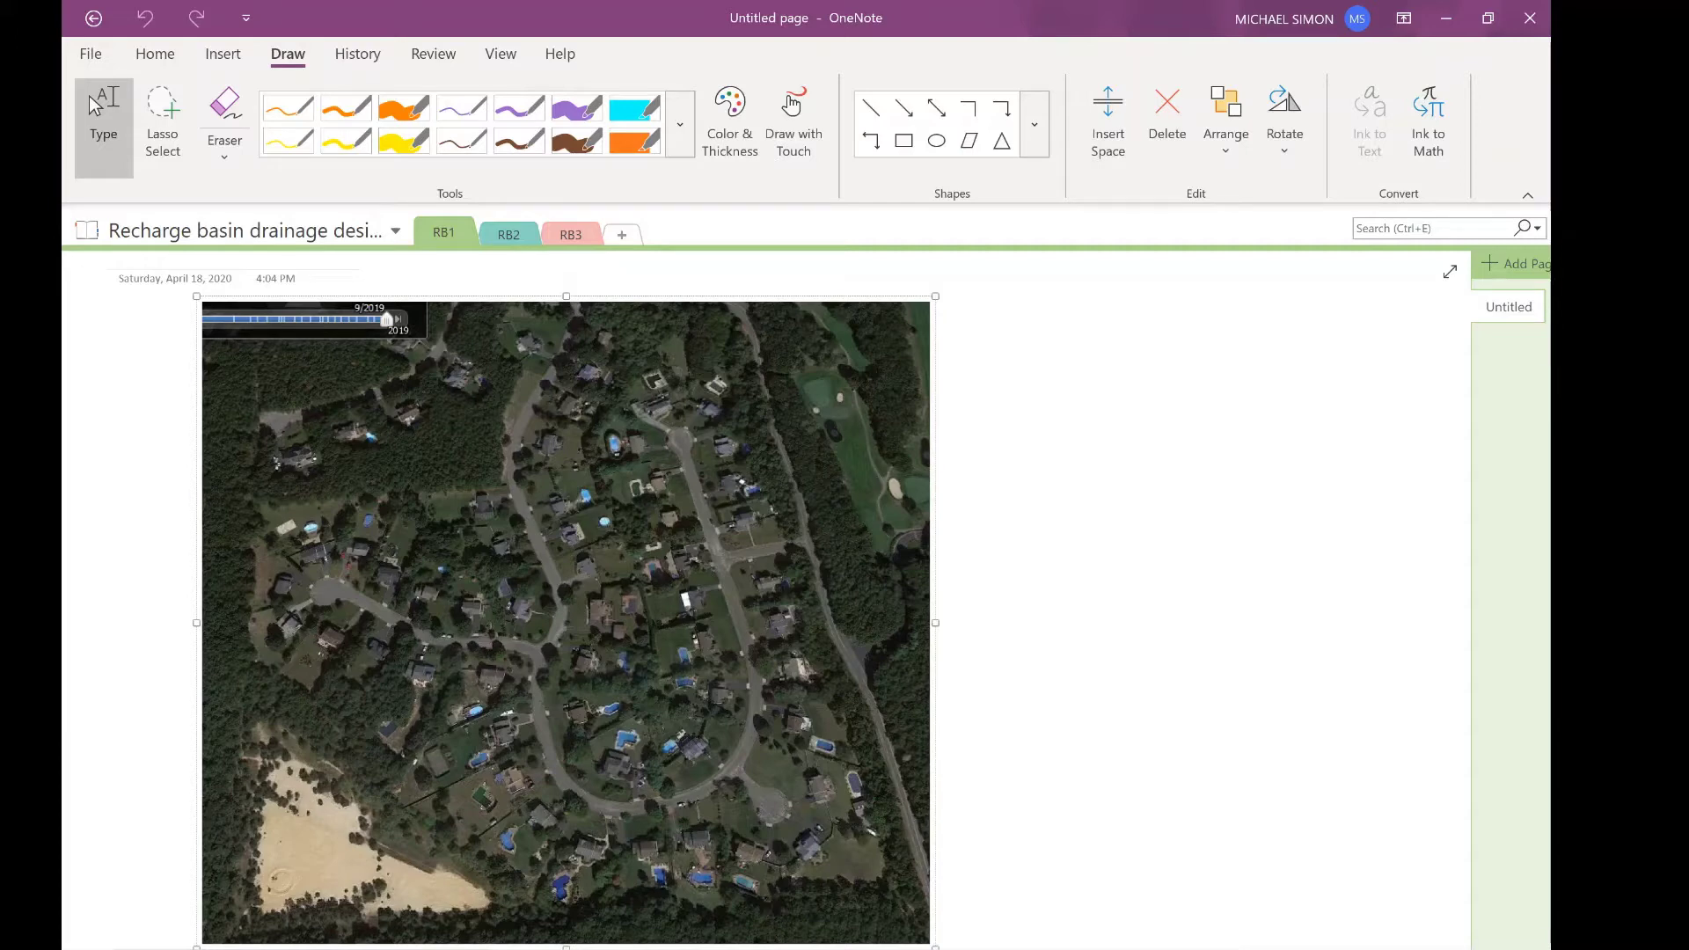
Trace a yellow highlighter outline around the triangular sandy basin field at the photo's lower left
left_click(346, 141)
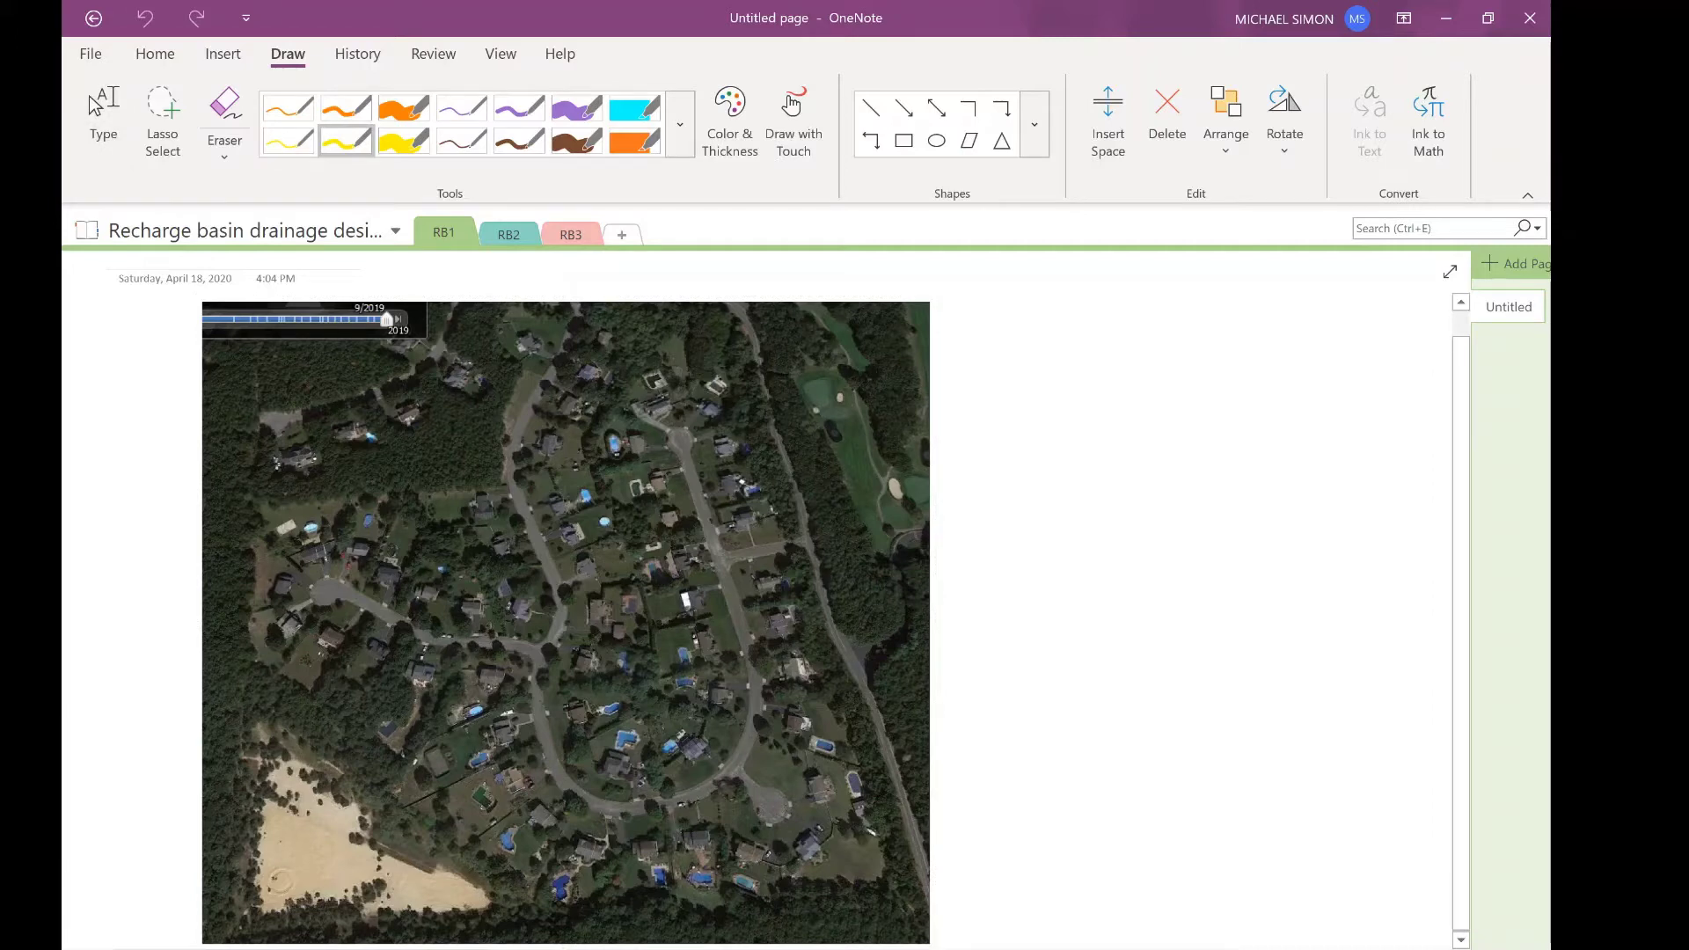
mouse_move(254, 729)
left_mouse_down()
mouse_move(250, 904)
mouse_move(281, 921)
mouse_move(494, 919)
mouse_move(492, 895)
mouse_move(255, 723)
left_mouse_up()
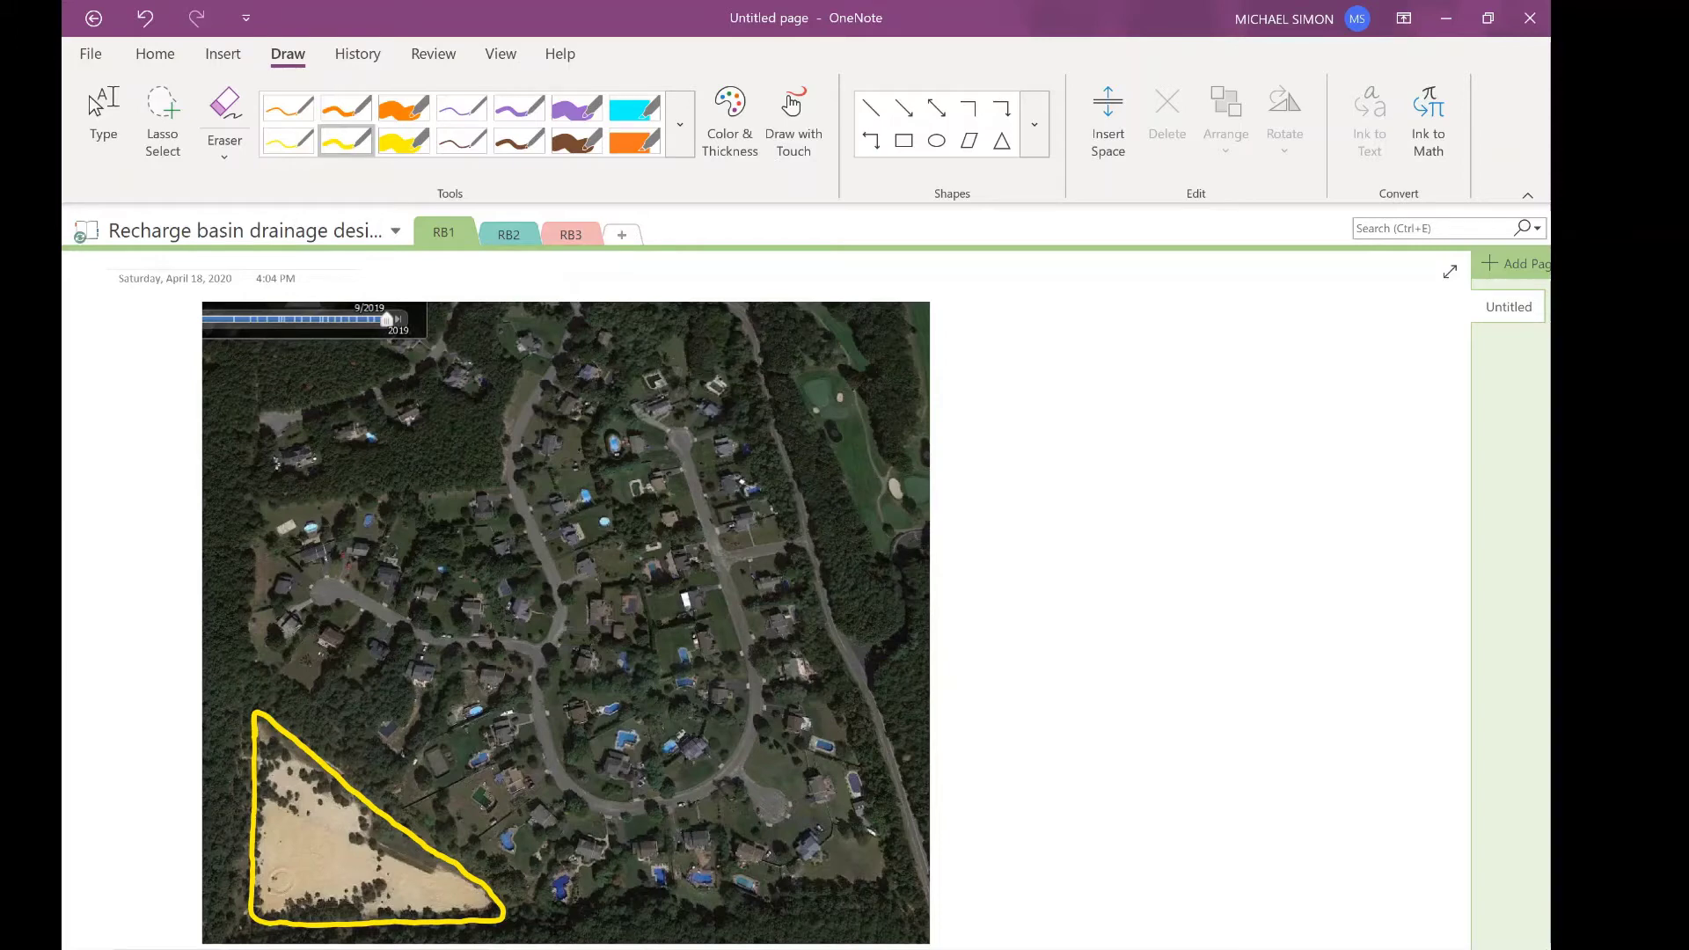
Zoom in and draw a yellow line from the basin outline's right corner toward the curving road
left_click(103, 124)
scroll(563, 616, "up", 5)
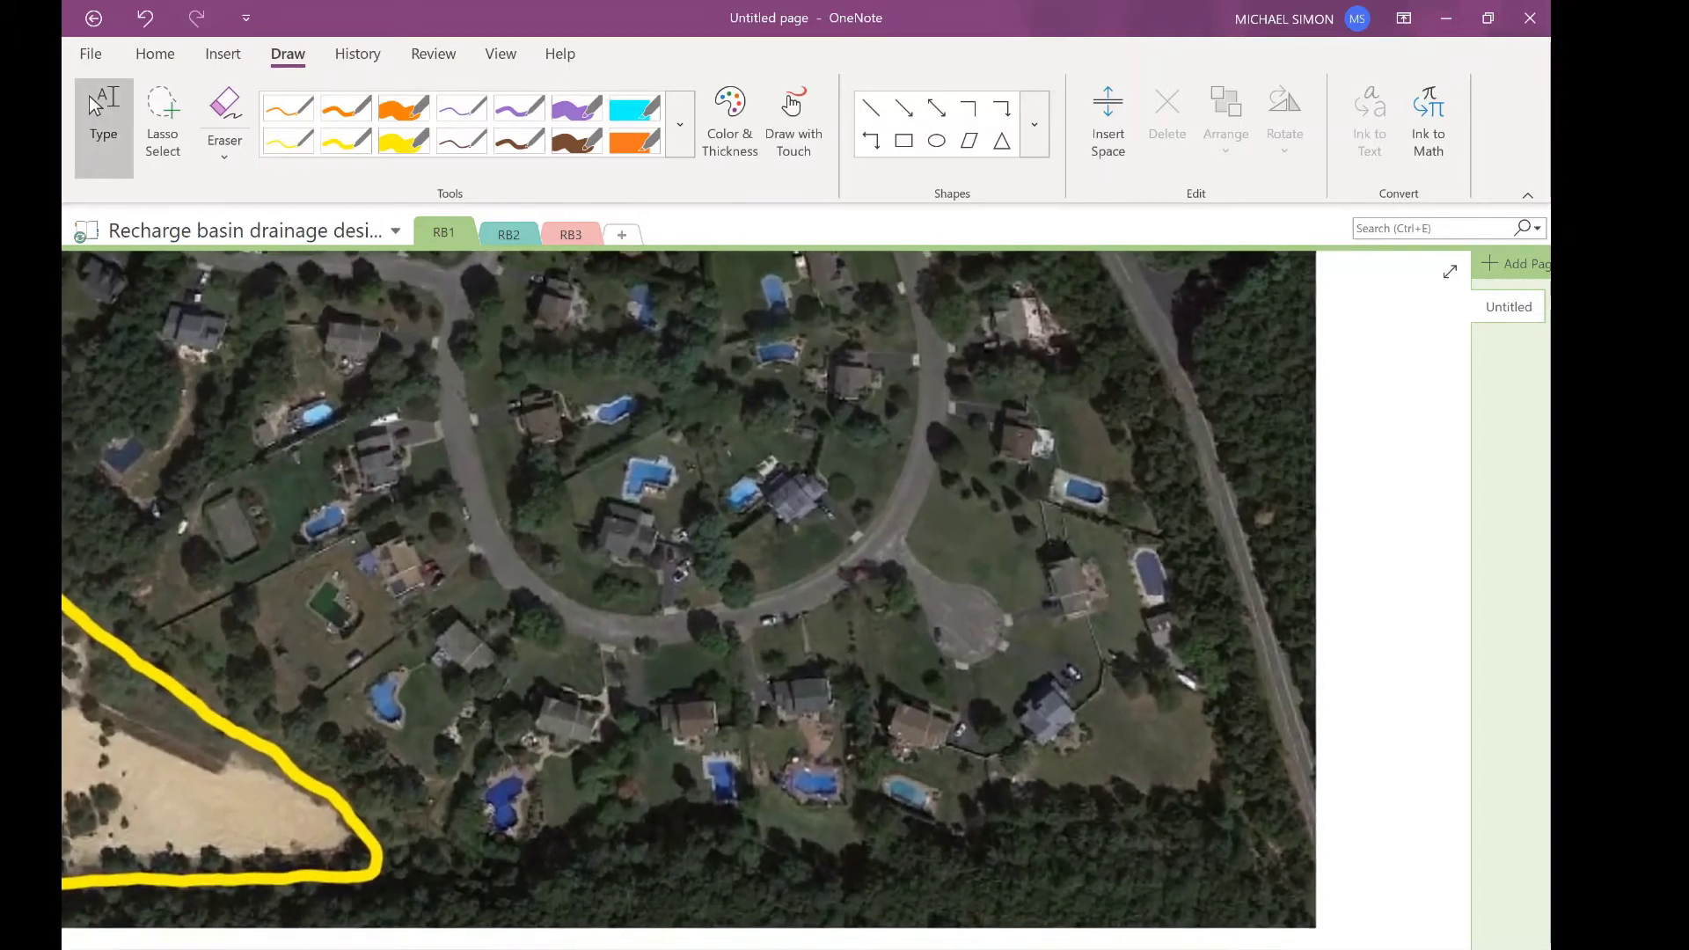
scroll(686, 590, "up", 3)
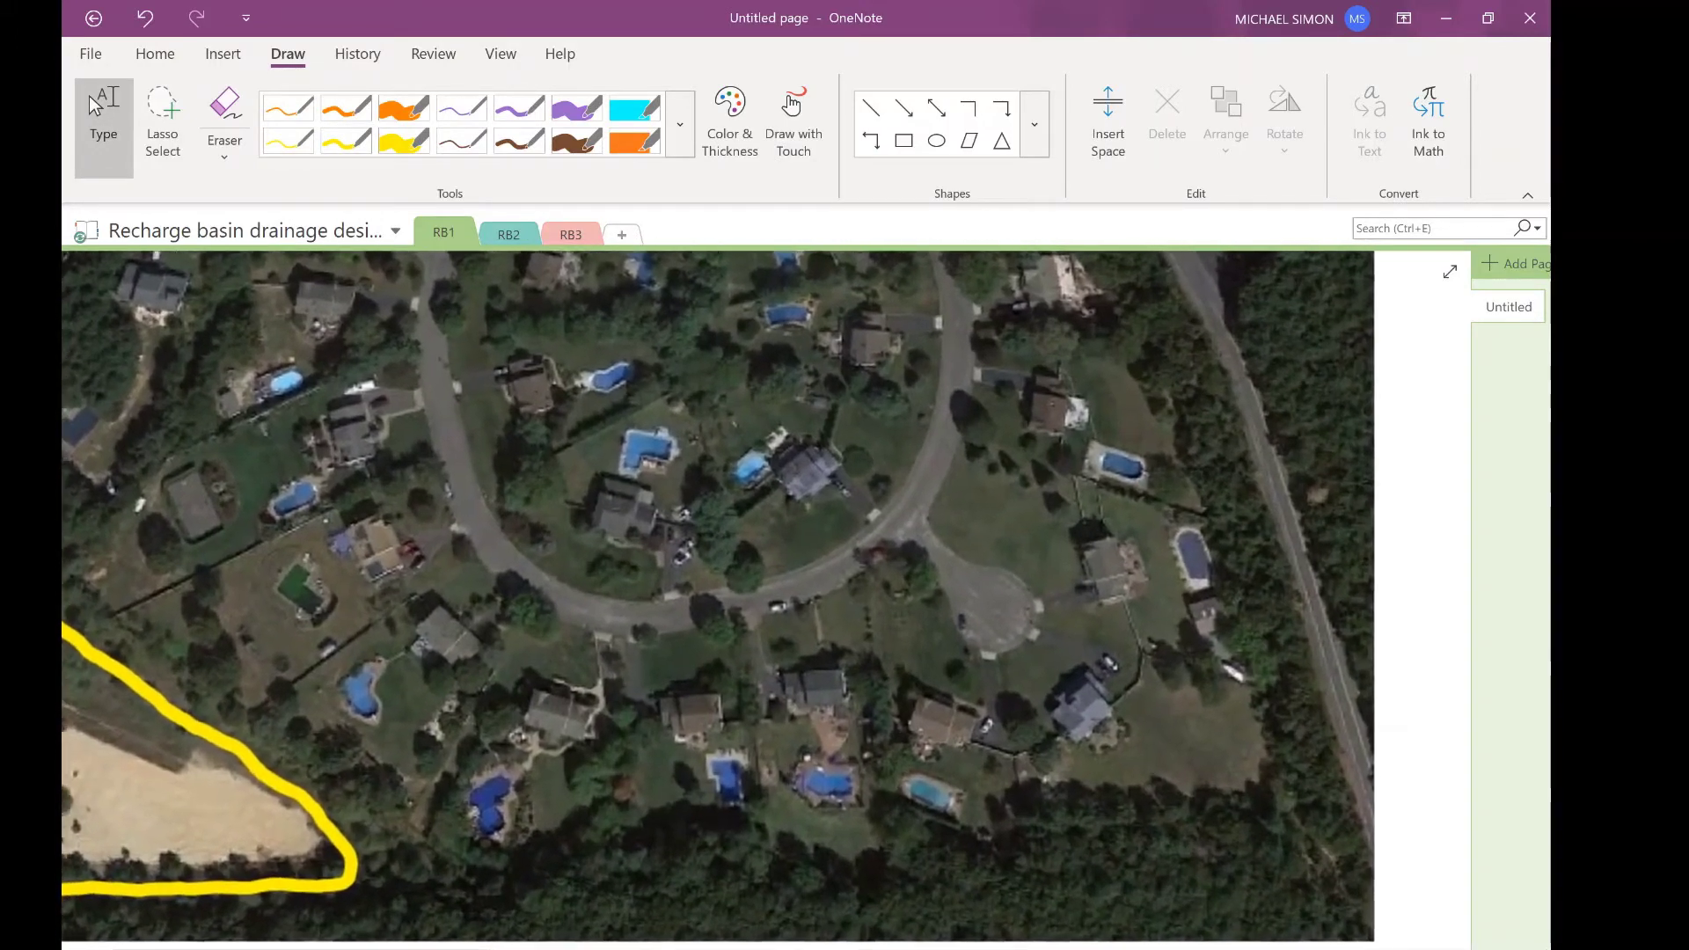
scroll(703, 590, "down", 2)
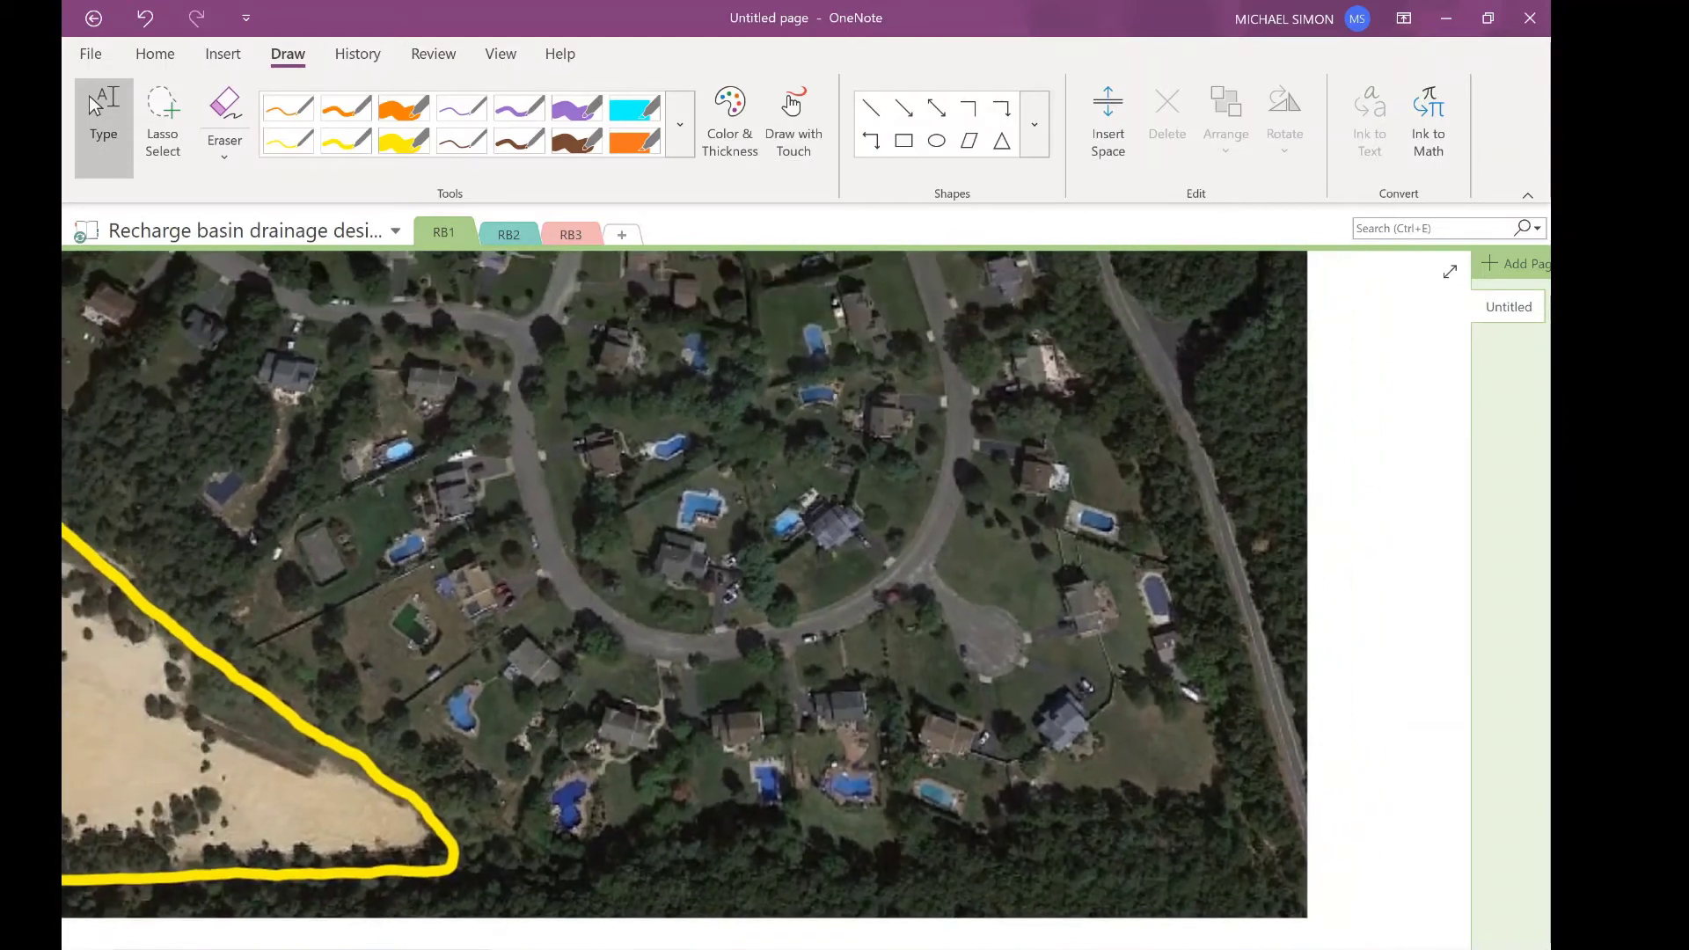
left_click(346, 141)
mouse_move(609, 638)
left_mouse_down()
mouse_move(505, 832)
mouse_move(414, 834)
mouse_move(503, 831)
left_mouse_up()
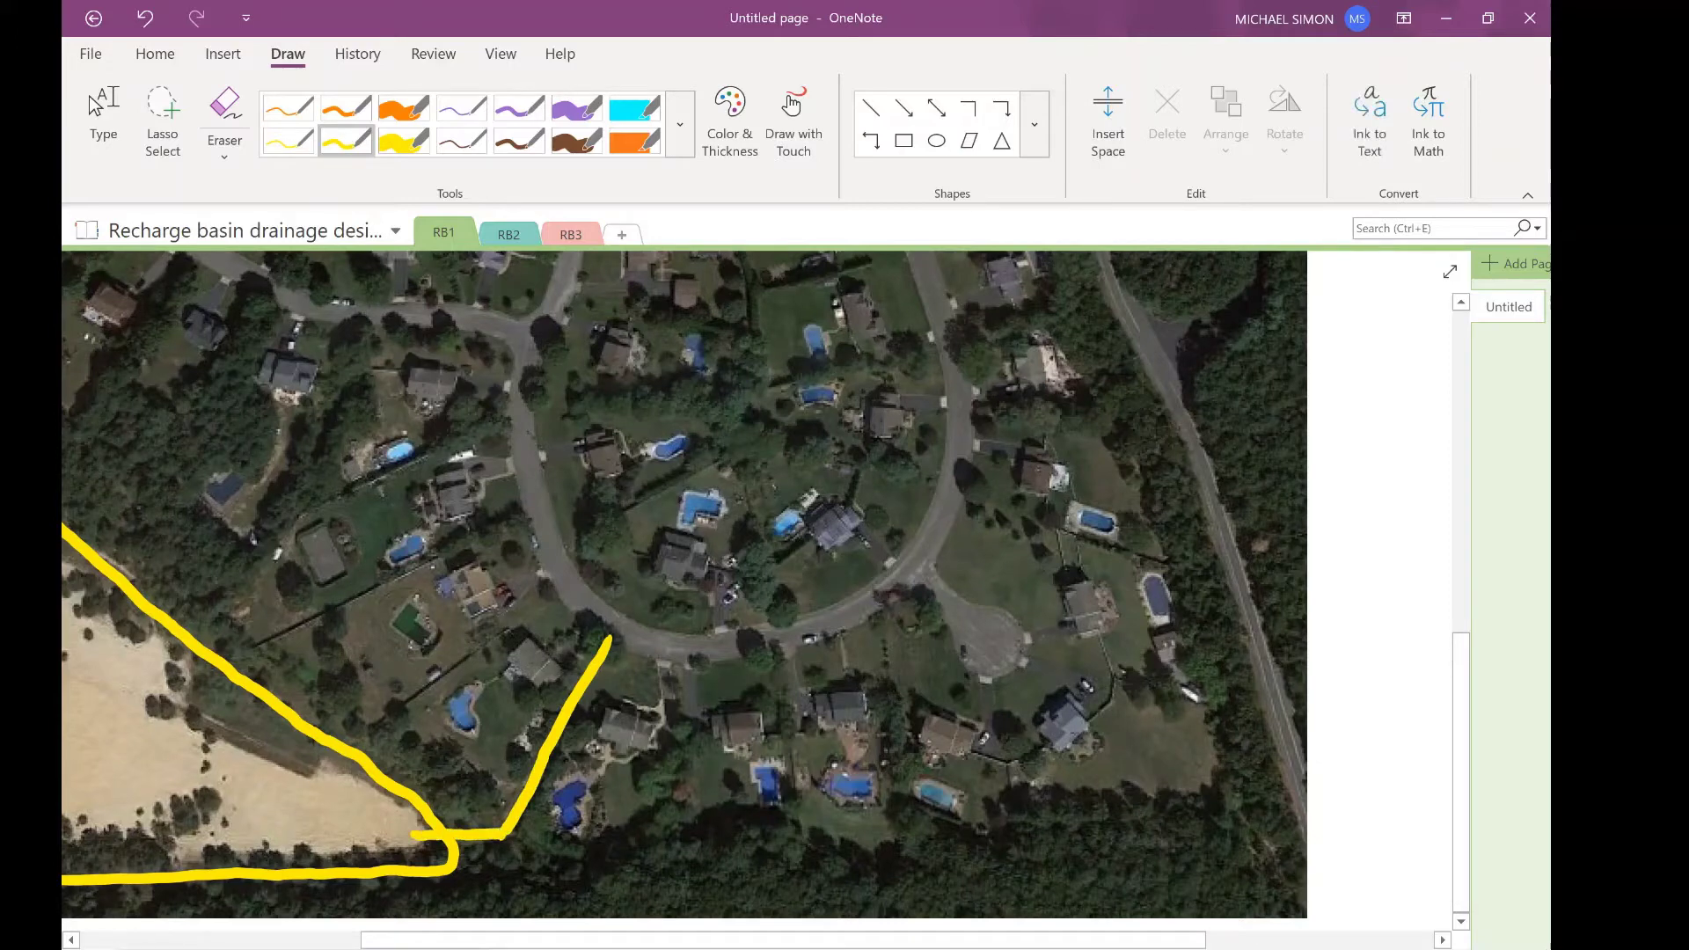
Zoom out and move the aerial photo down and slightly left on the page
left_click(103, 123)
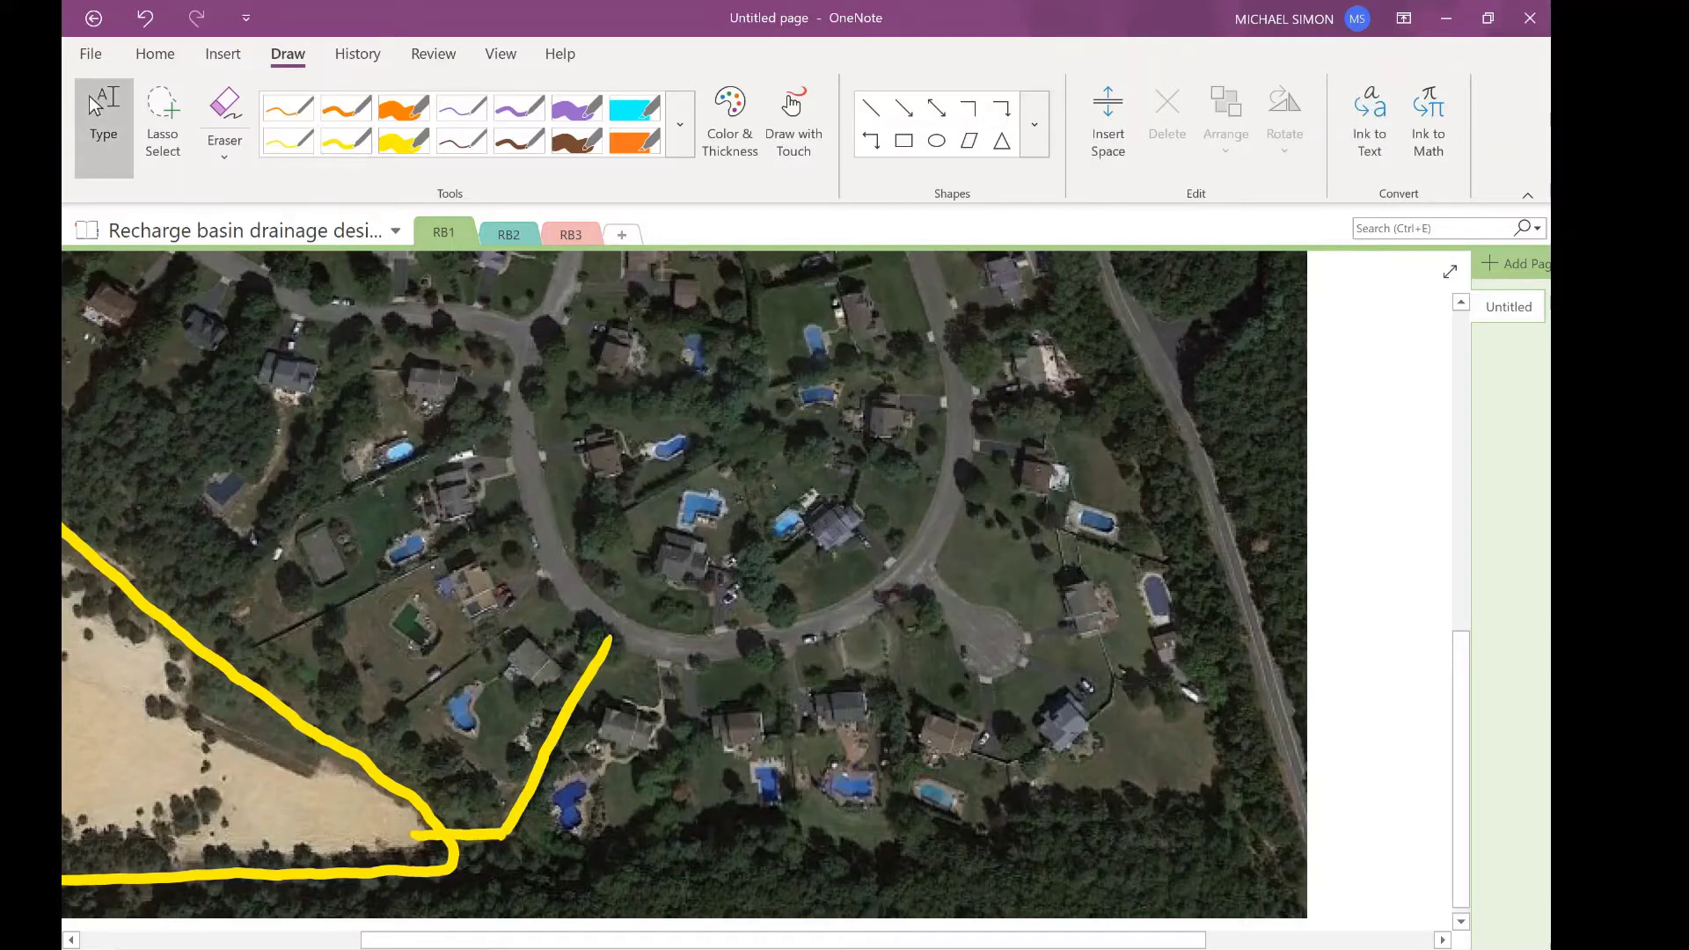
left_click(577, 272)
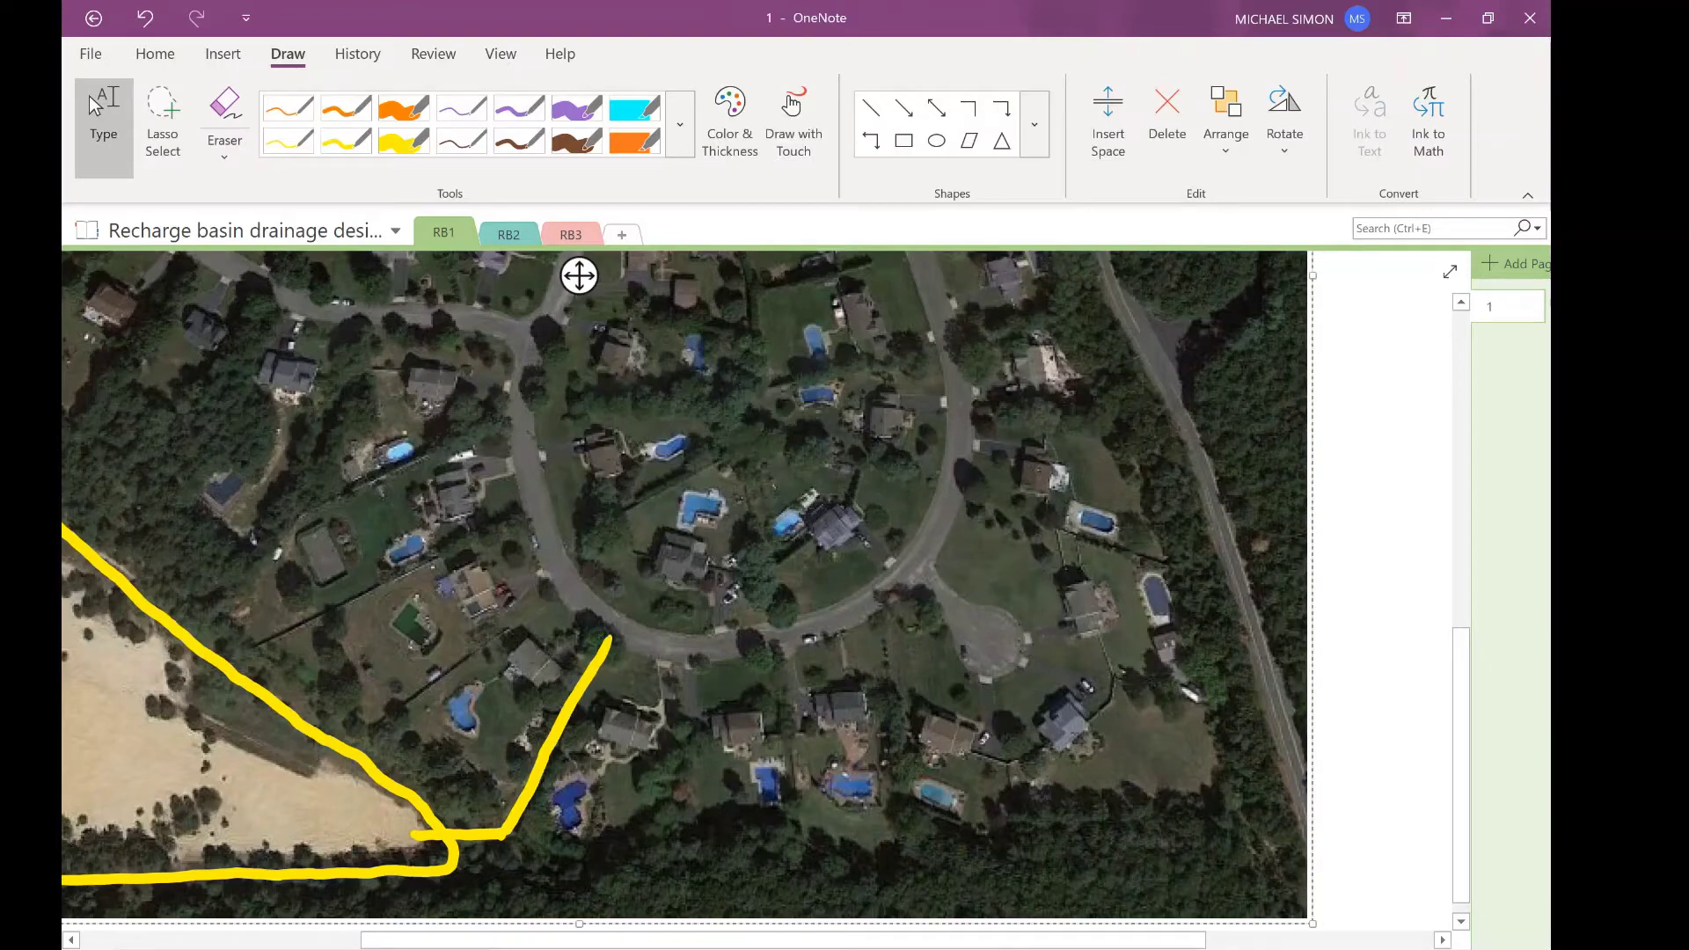
scroll(641, 332, "down", 1, "ctrl")
scroll(671, 414, "down", 1, "ctrl")
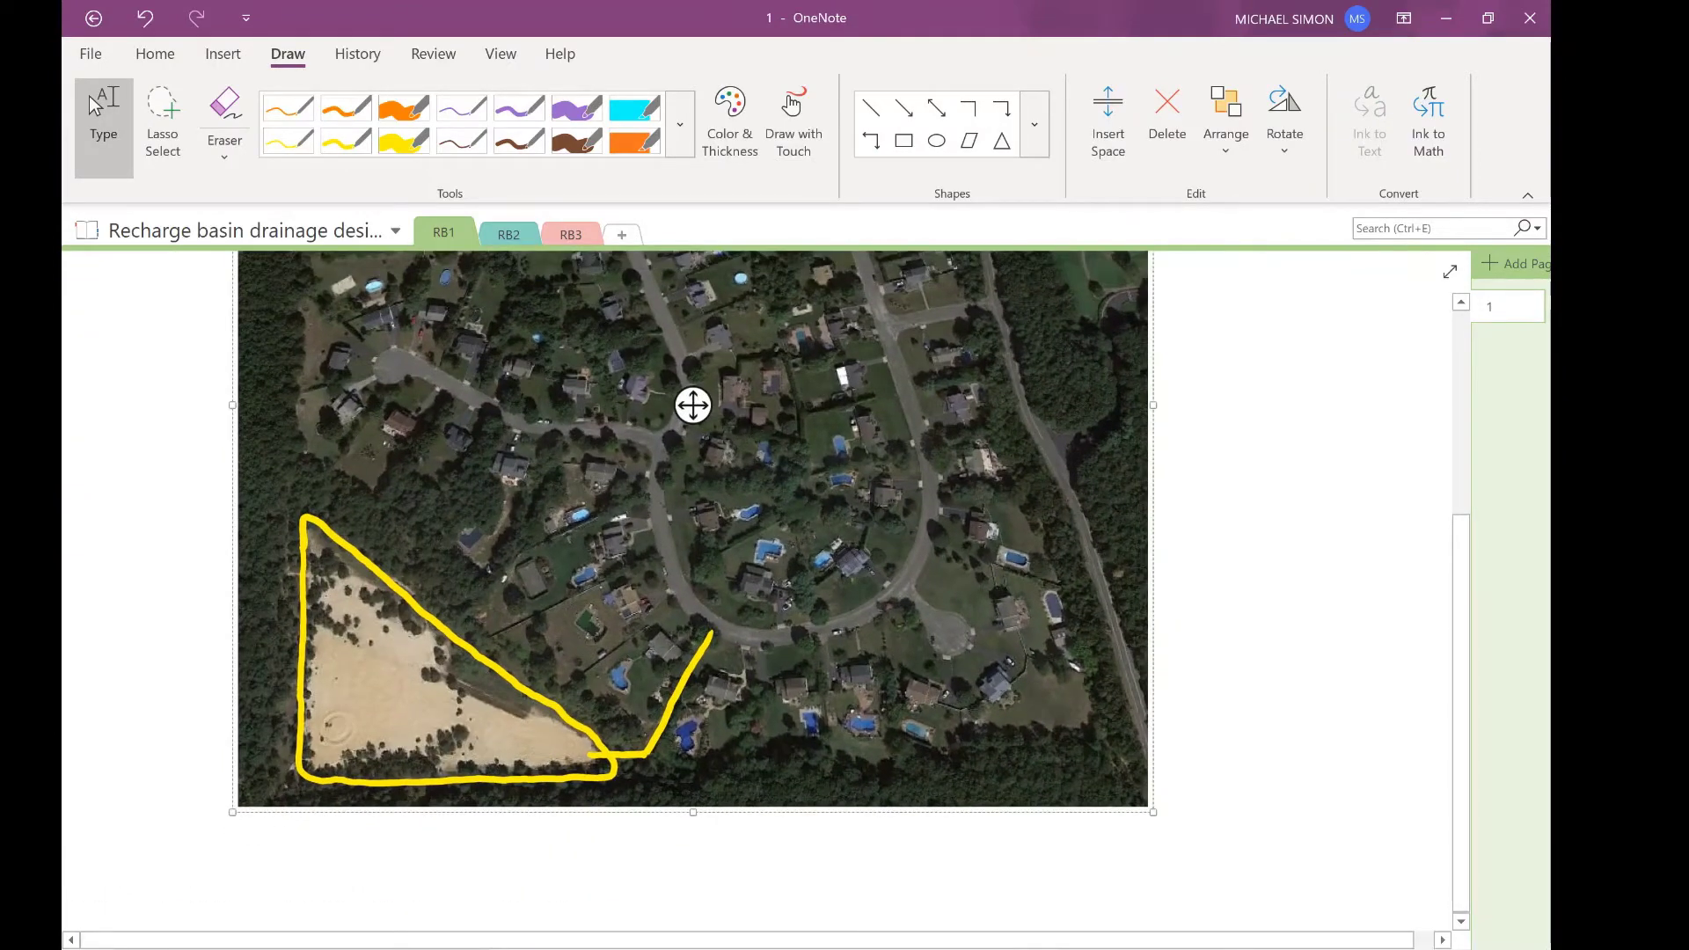
left_click_drag(692, 405, 692, 530)
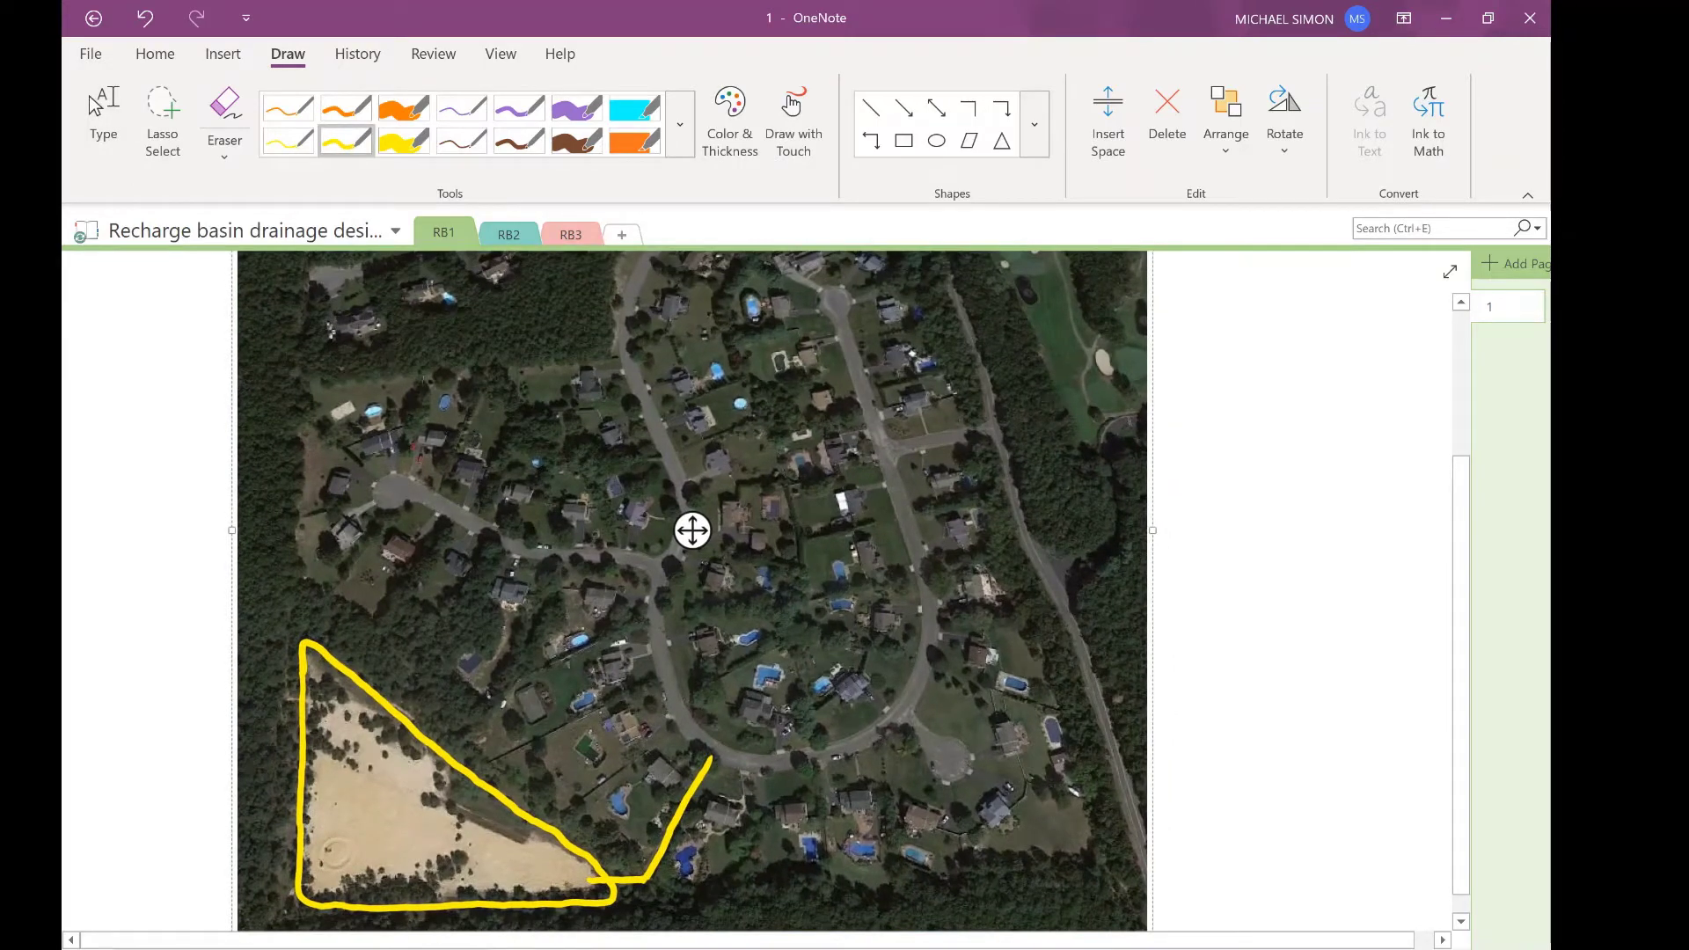
left_click_drag(692, 530, 673, 560)
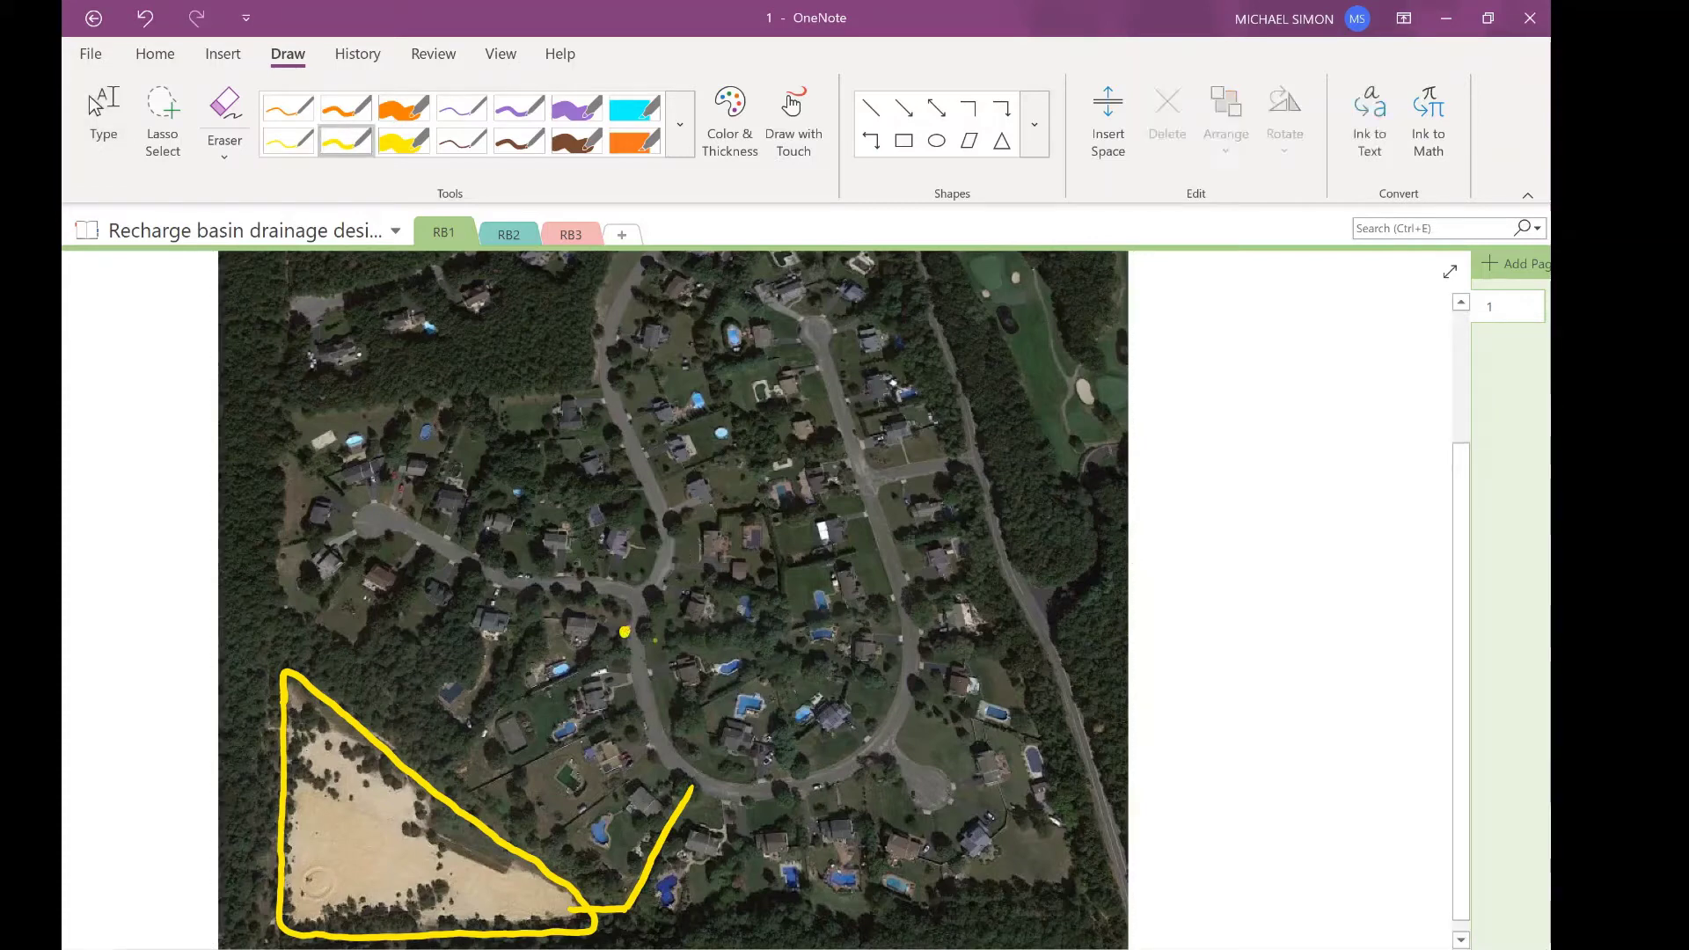
Place yellow catch-basin dots on the central, southern cul-de-sac, eastern, northeastern, western and northern roads
left_click(649, 635)
left_click(840, 762)
left_click(844, 782)
left_click(901, 568)
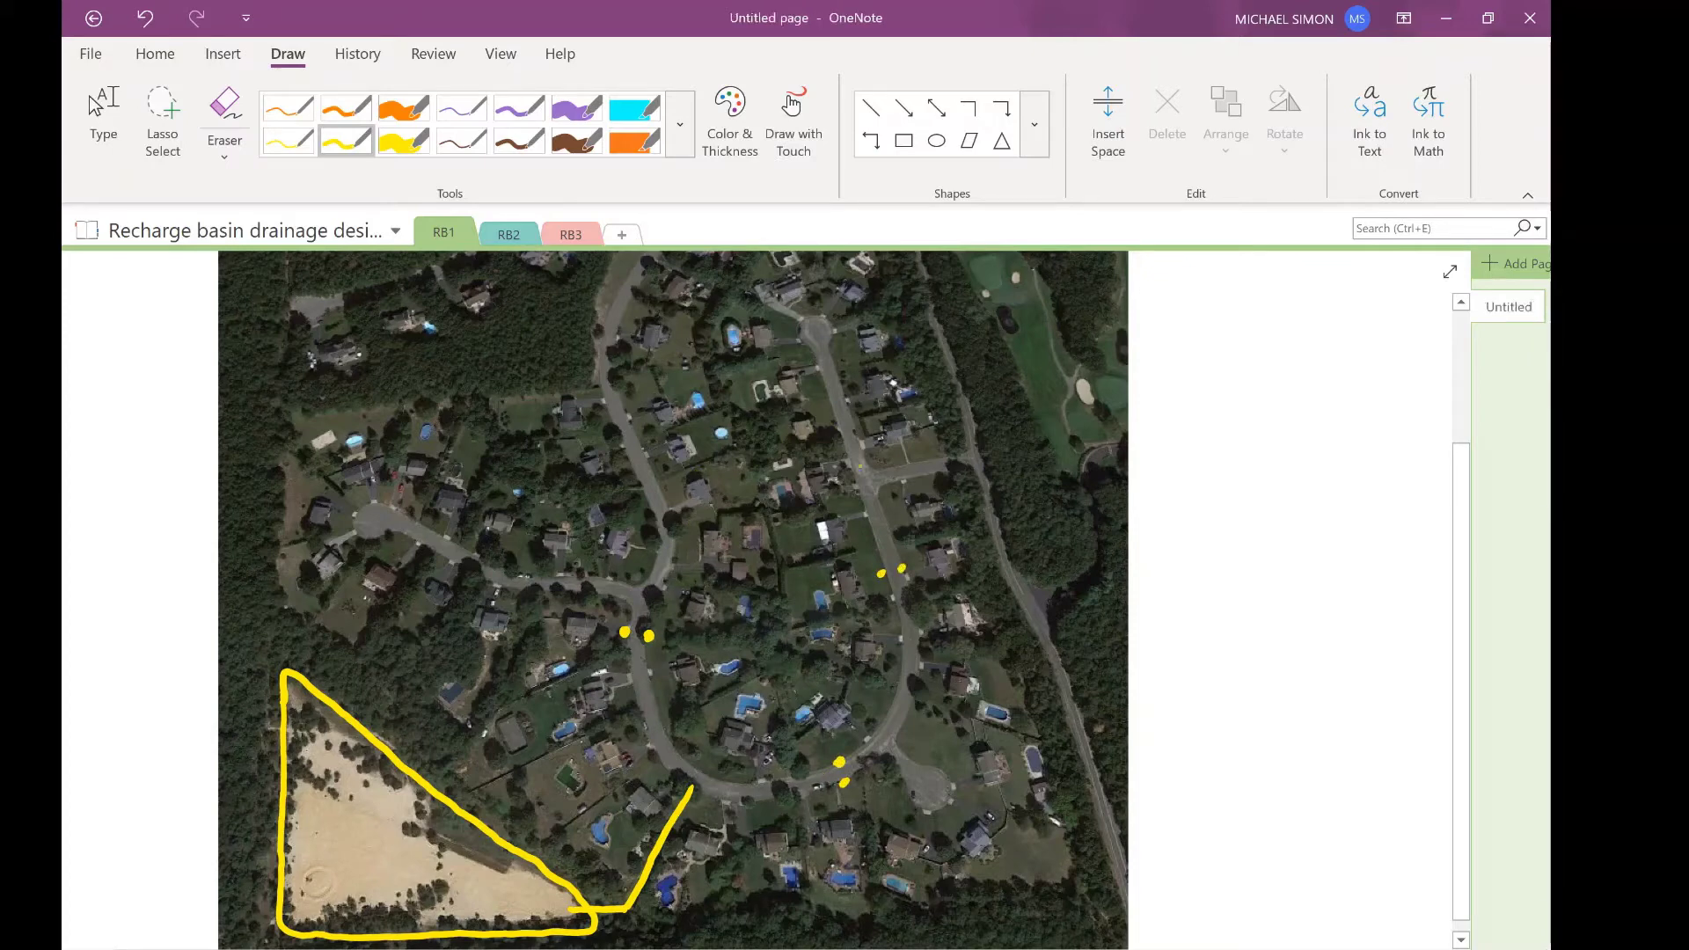
left_click(862, 459)
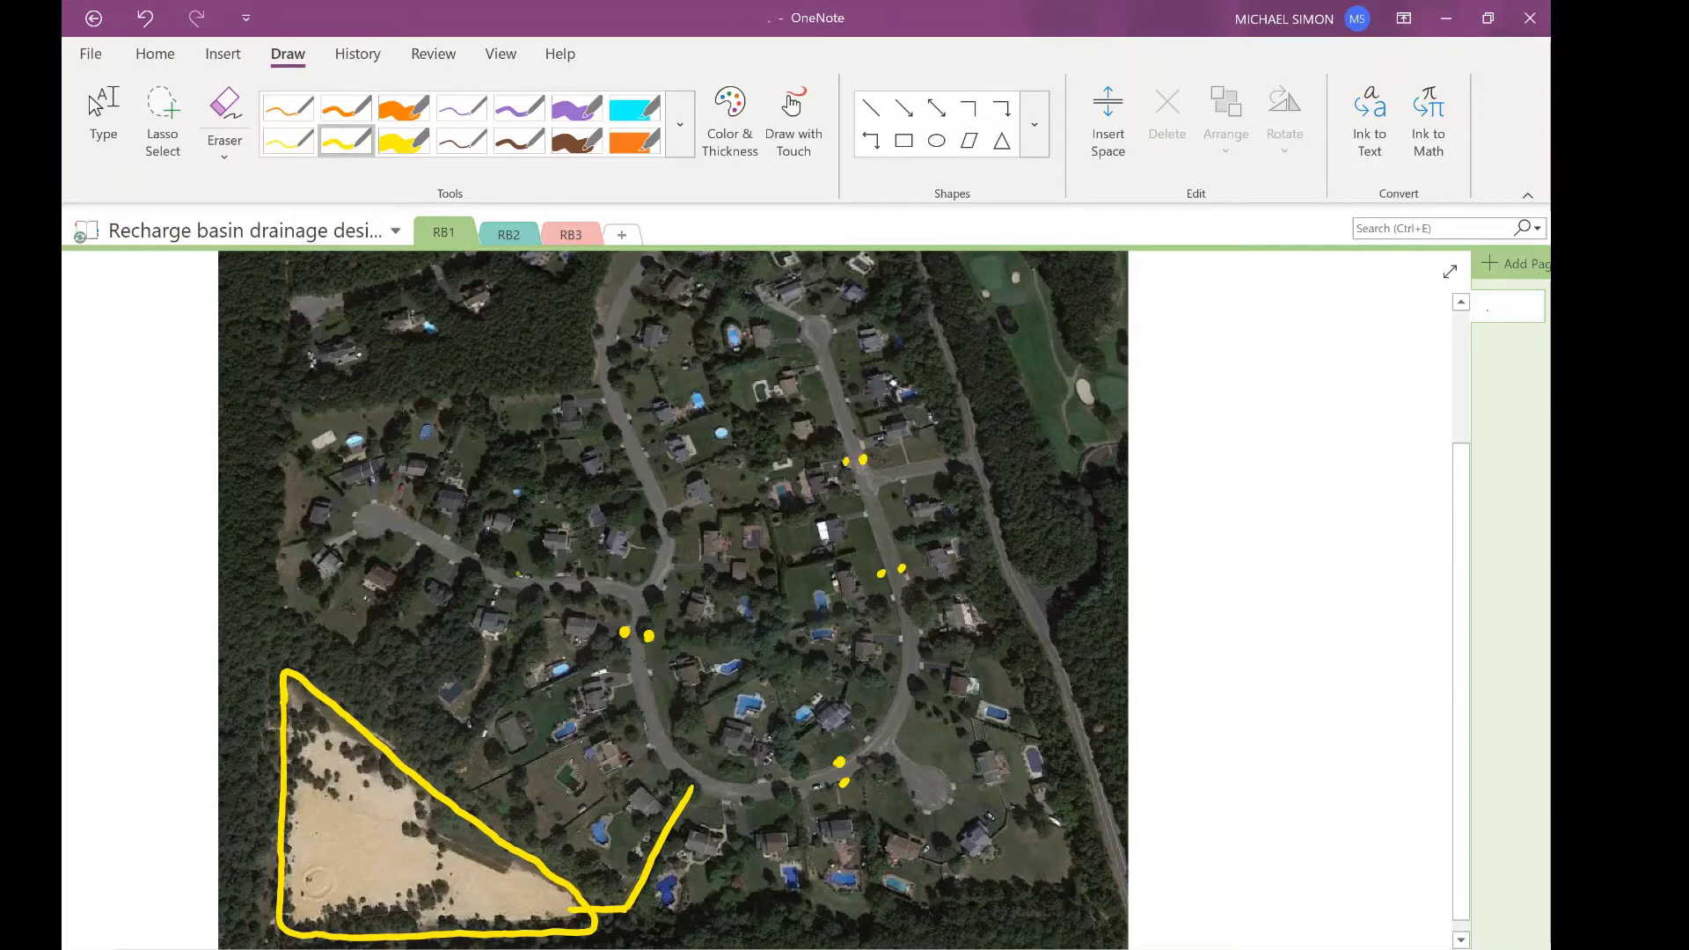
left_click(525, 574)
left_click(522, 596)
left_click(610, 431)
left_click(634, 426)
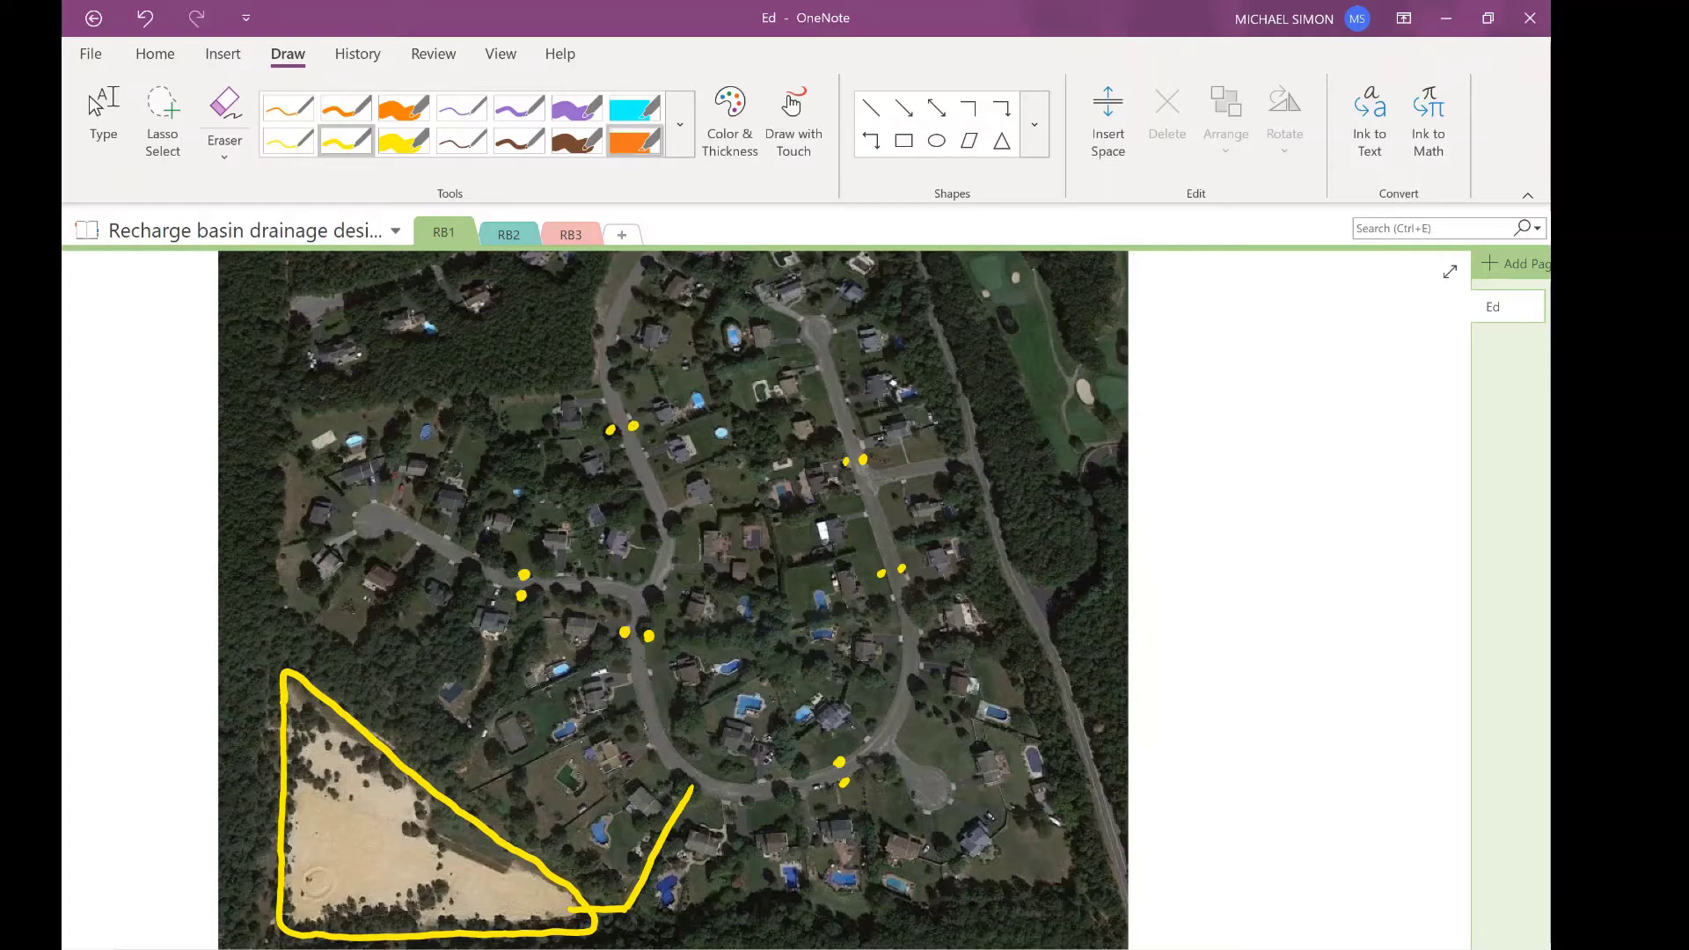
Add a large yellow dot at the basin line's road end and a thin green pipe running right to the southern basins
left_click(680, 124)
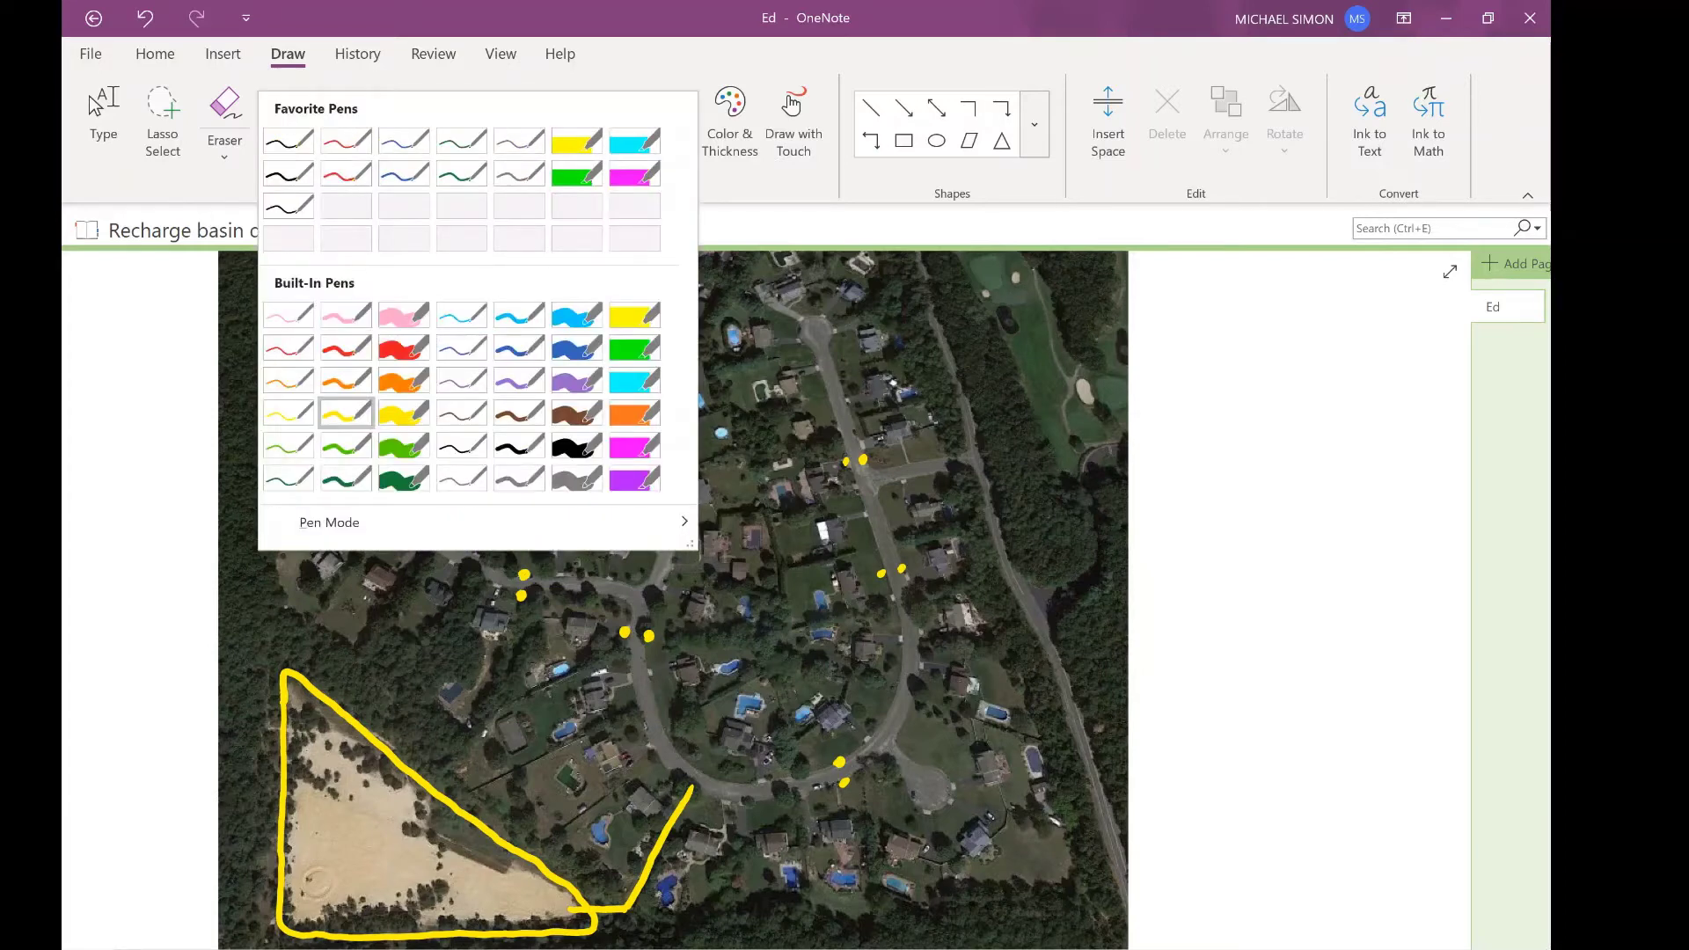
left_click(287, 445)
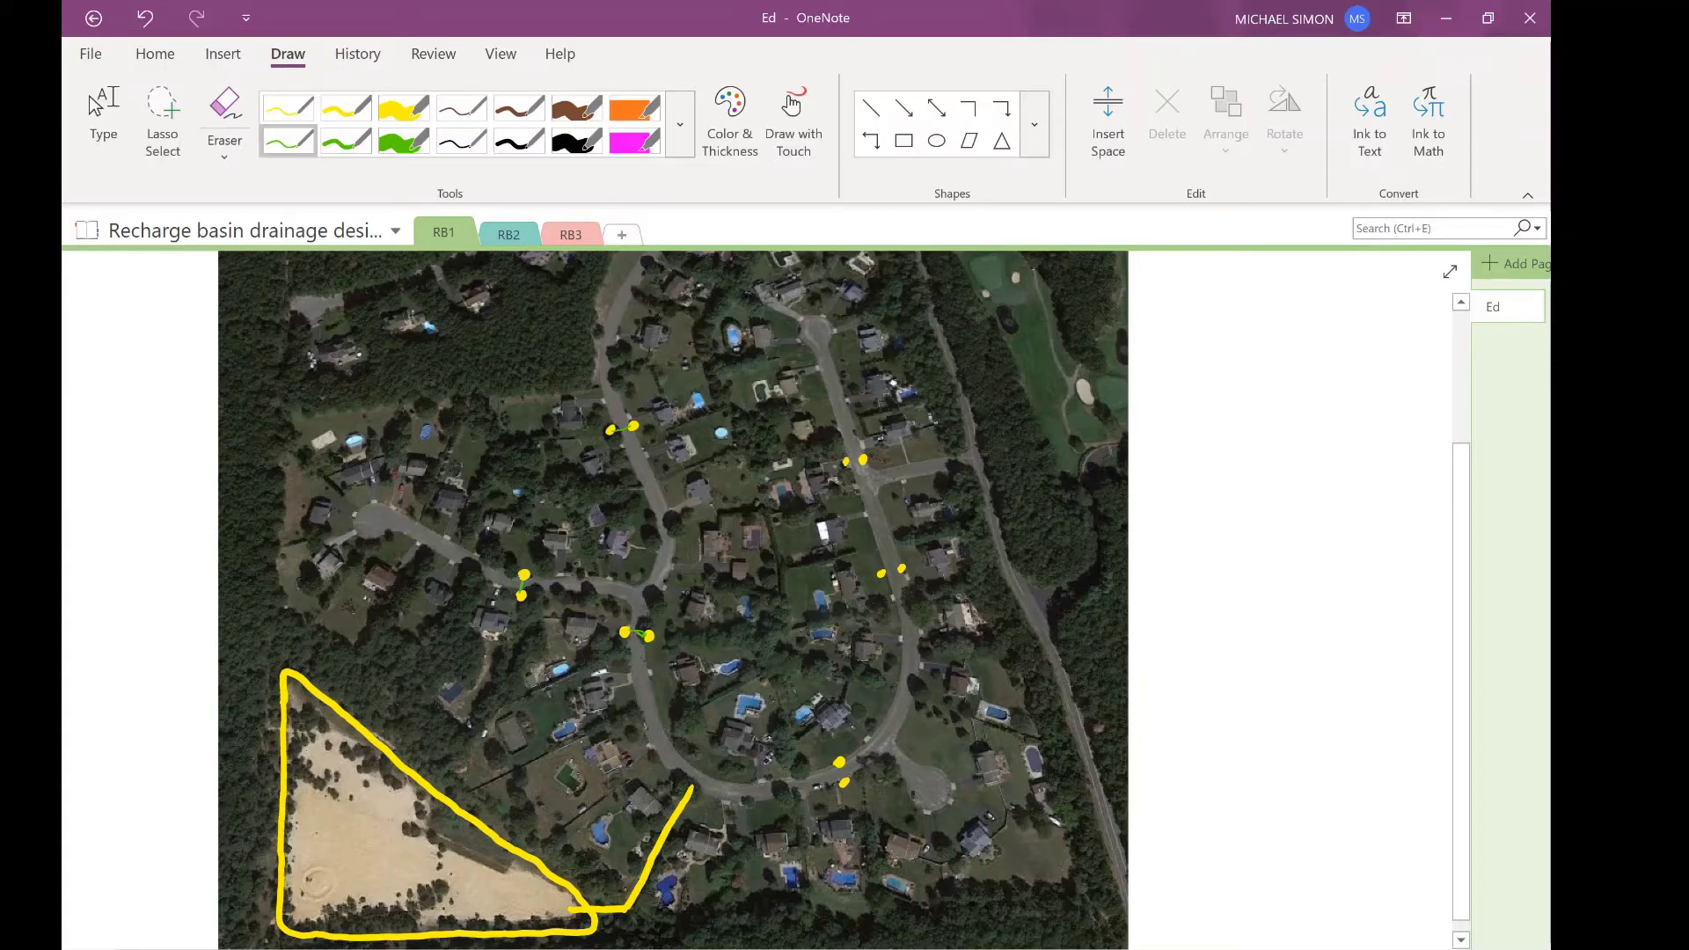
type(".")
left_click(404, 108)
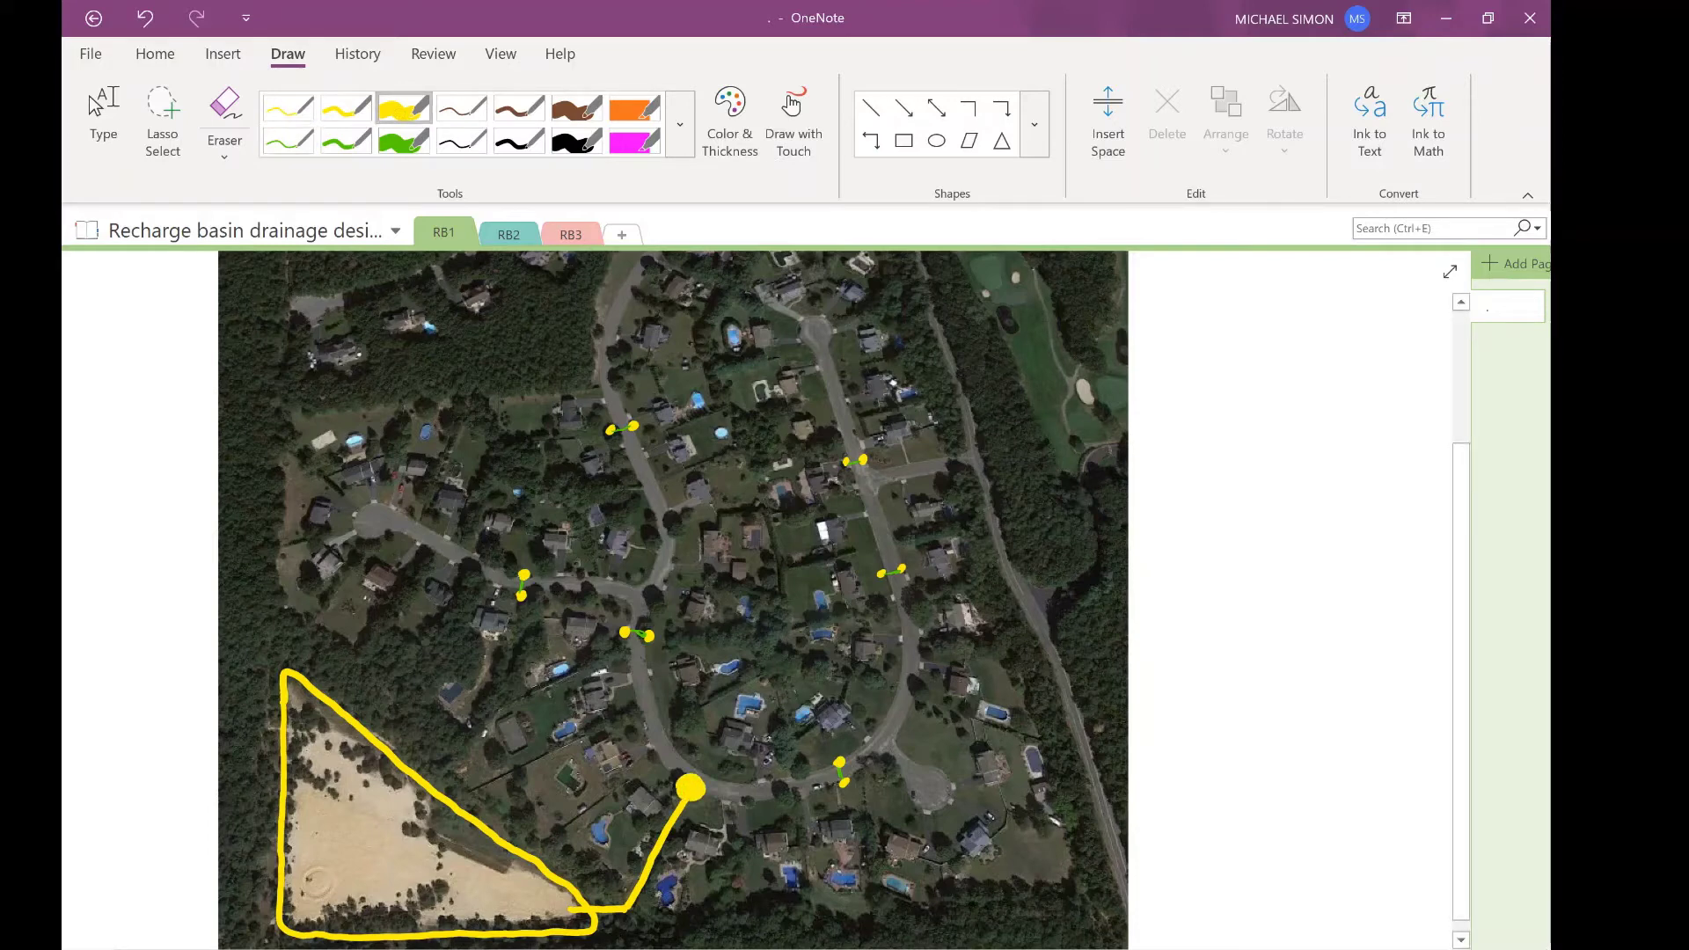
left_click(287, 140)
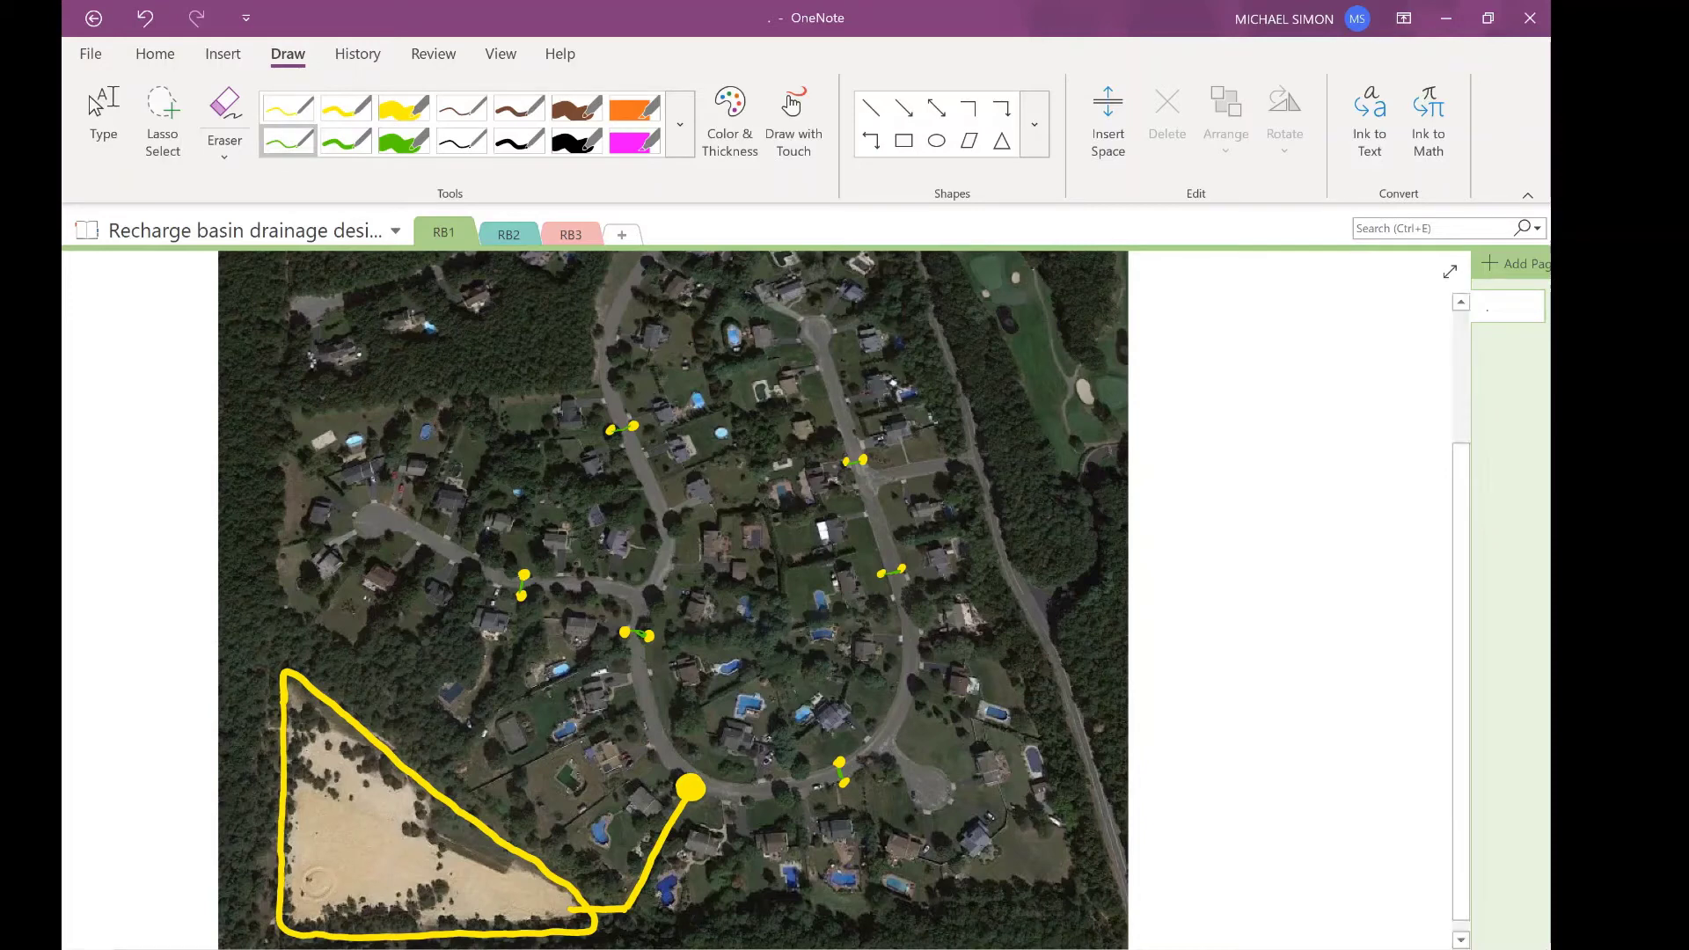
left_click_drag(739, 793, 825, 785)
Draw green pipes from the central basins to the large dot and between the northeastern pairs, erasing a stray northern stroke
left_click(103, 115)
left_click(673, 559)
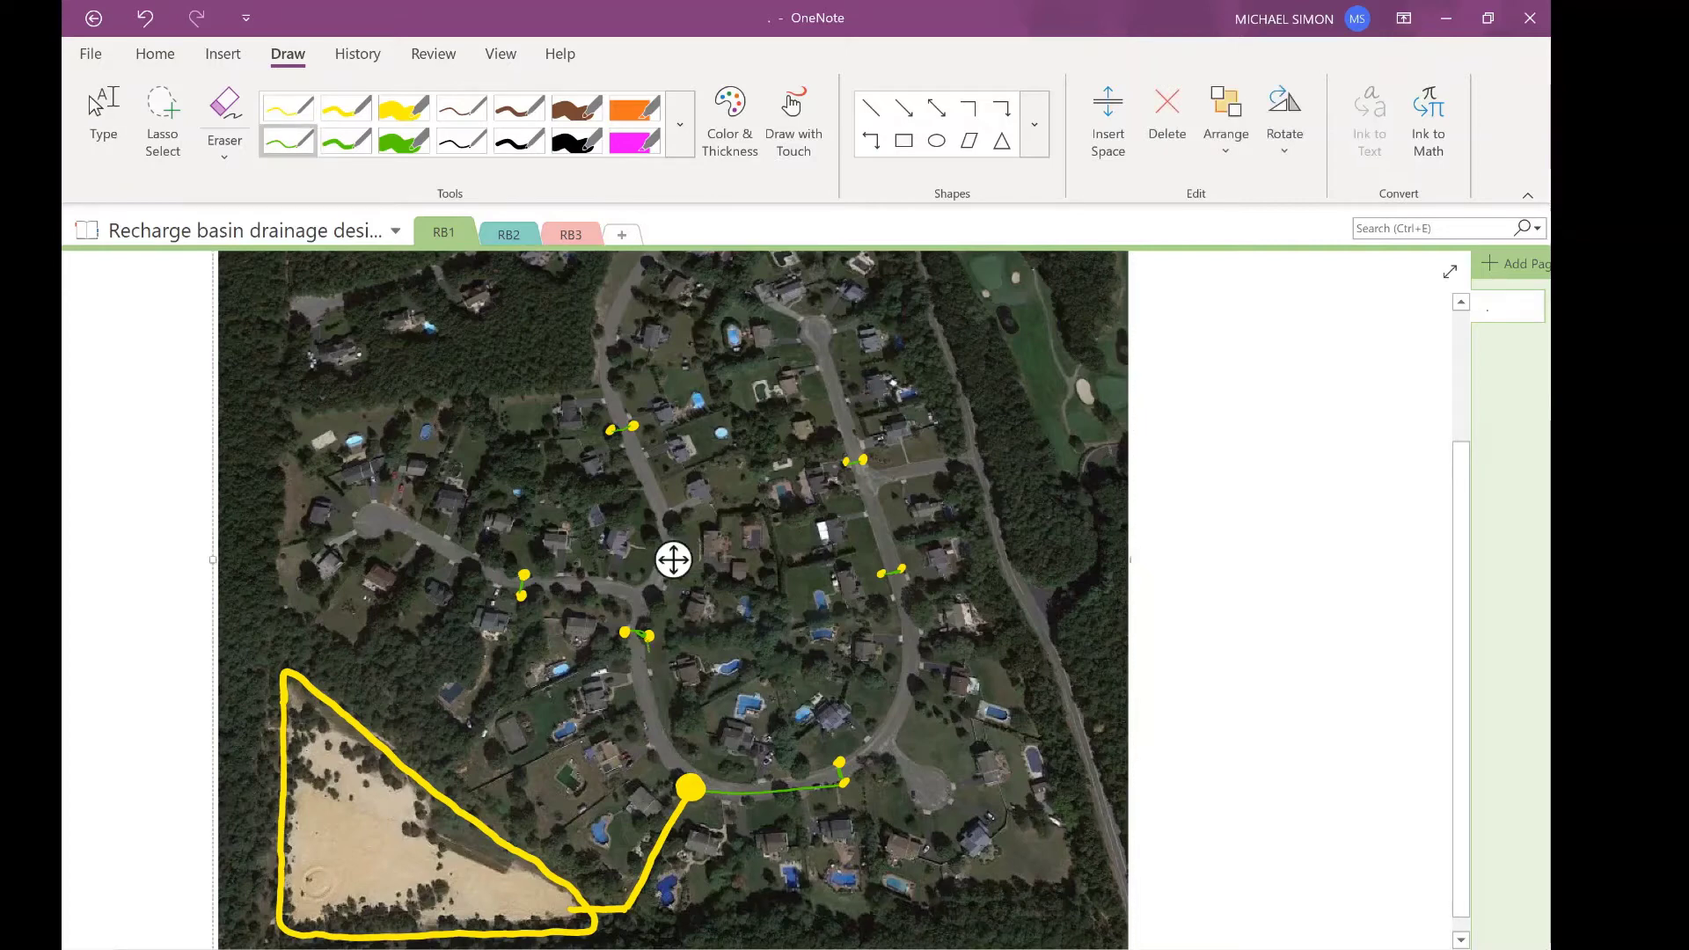
key("Escape")
left_click_drag(648, 637, 676, 764)
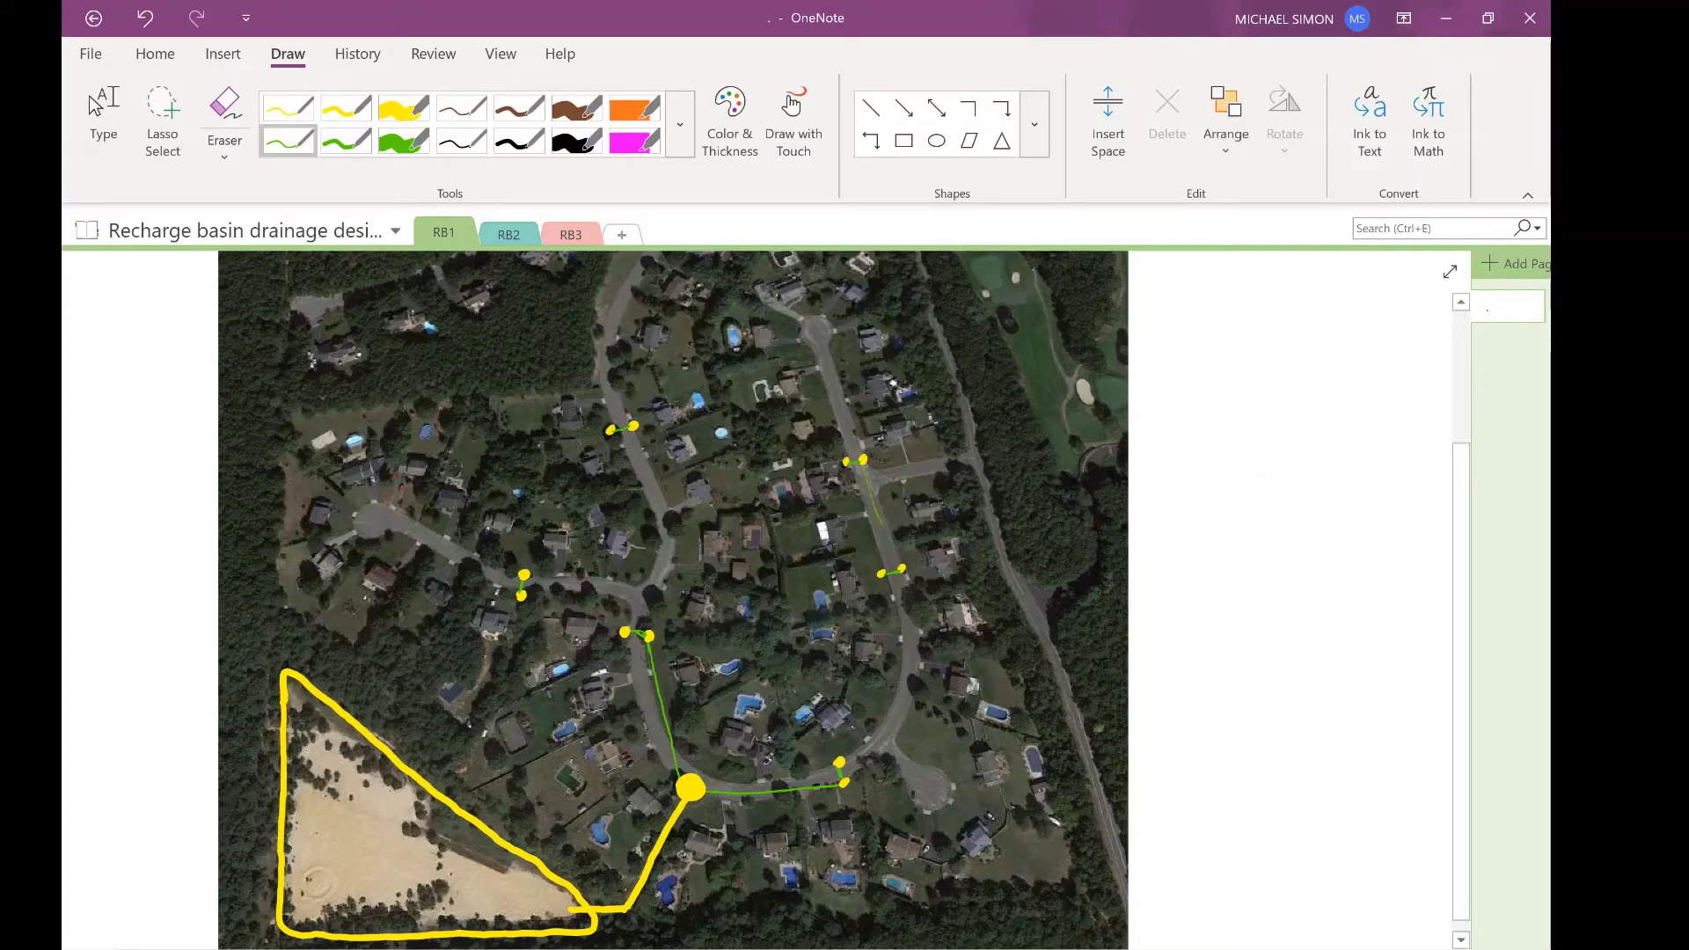
left_click_drag(880, 525, 902, 569)
left_click_drag(611, 431, 623, 626)
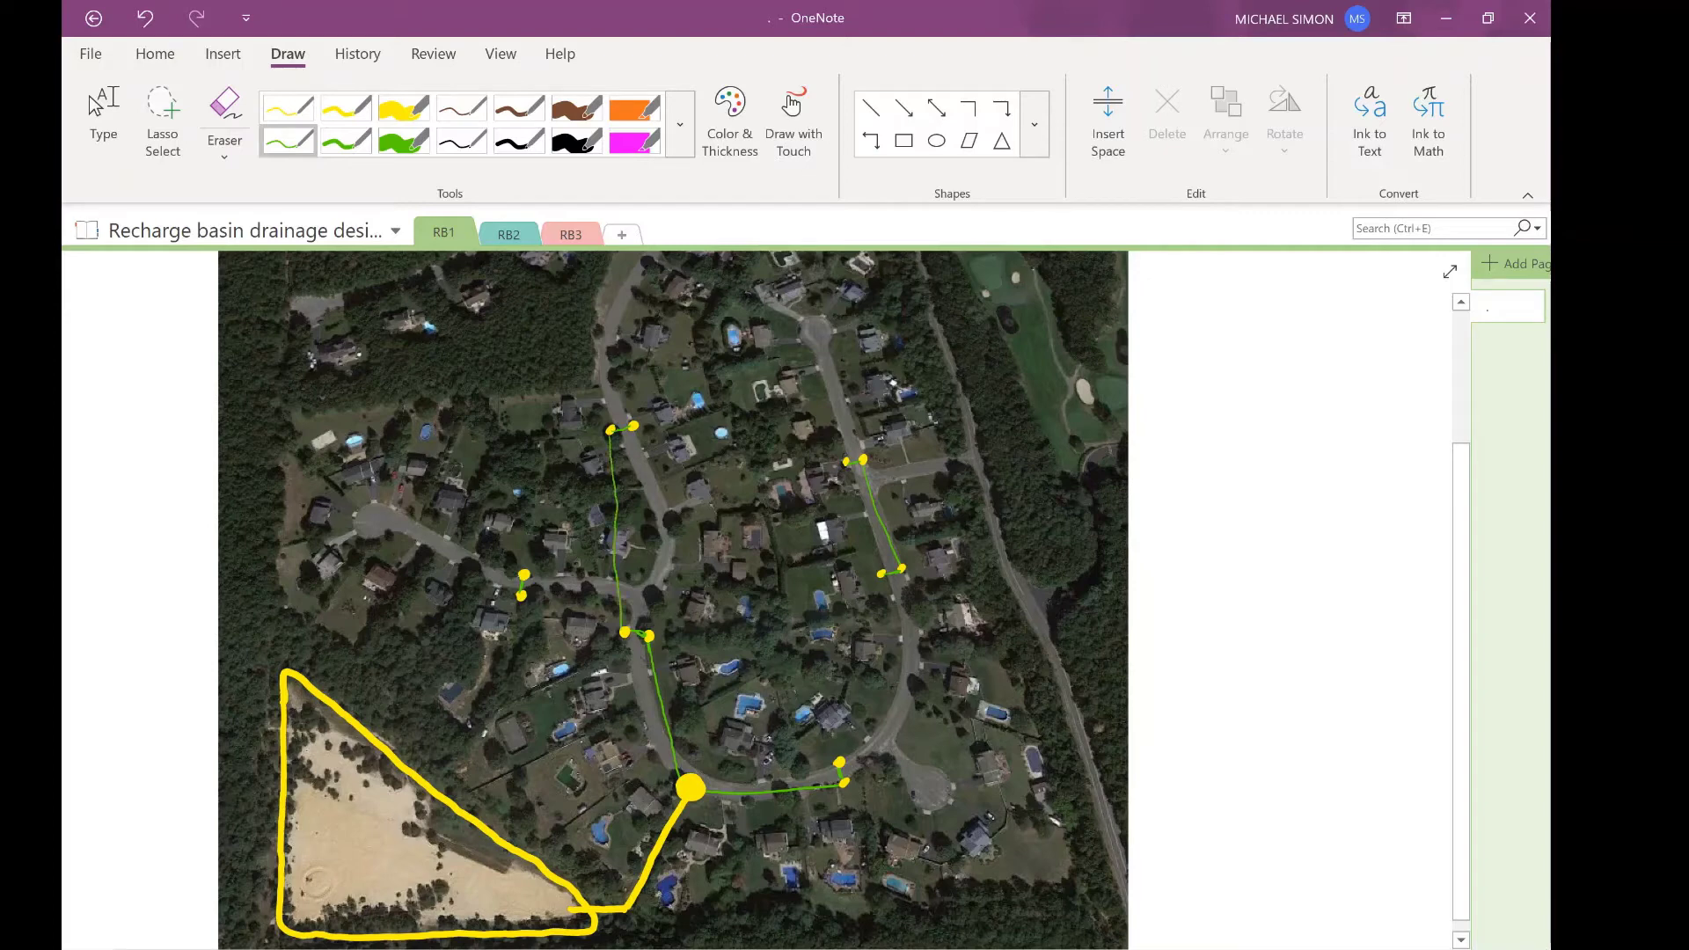
left_click(614, 493)
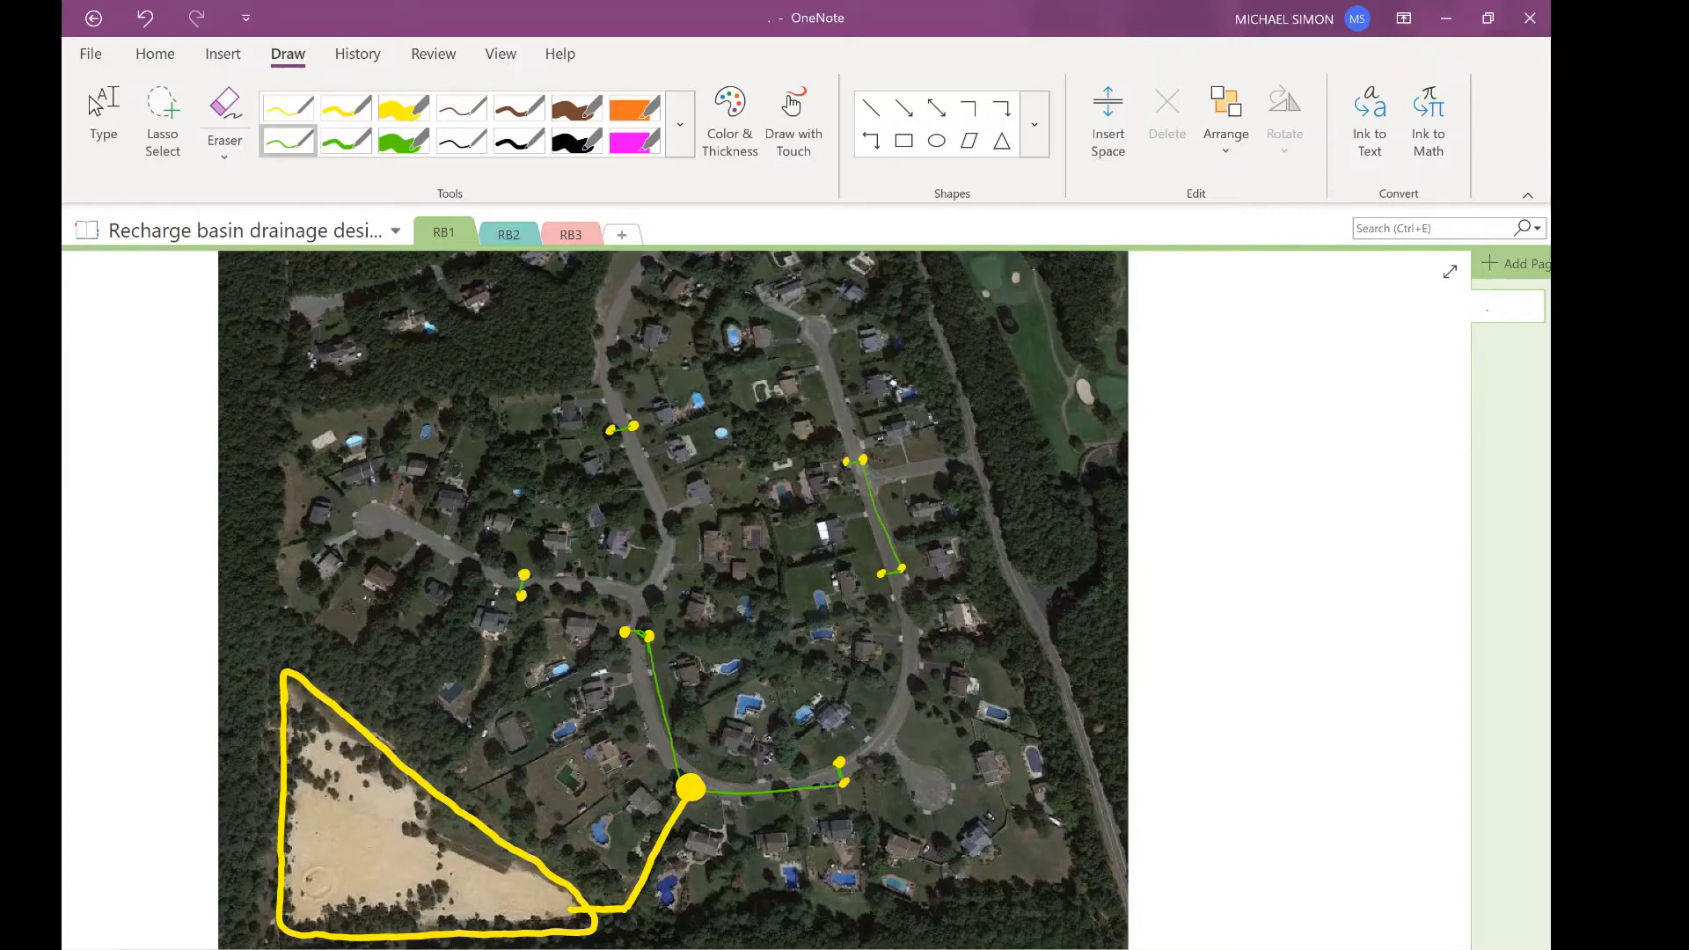
Add a yellow catch basin on the central road and draw green pipes linking the eastern, western and northern basins
left_click(345, 107)
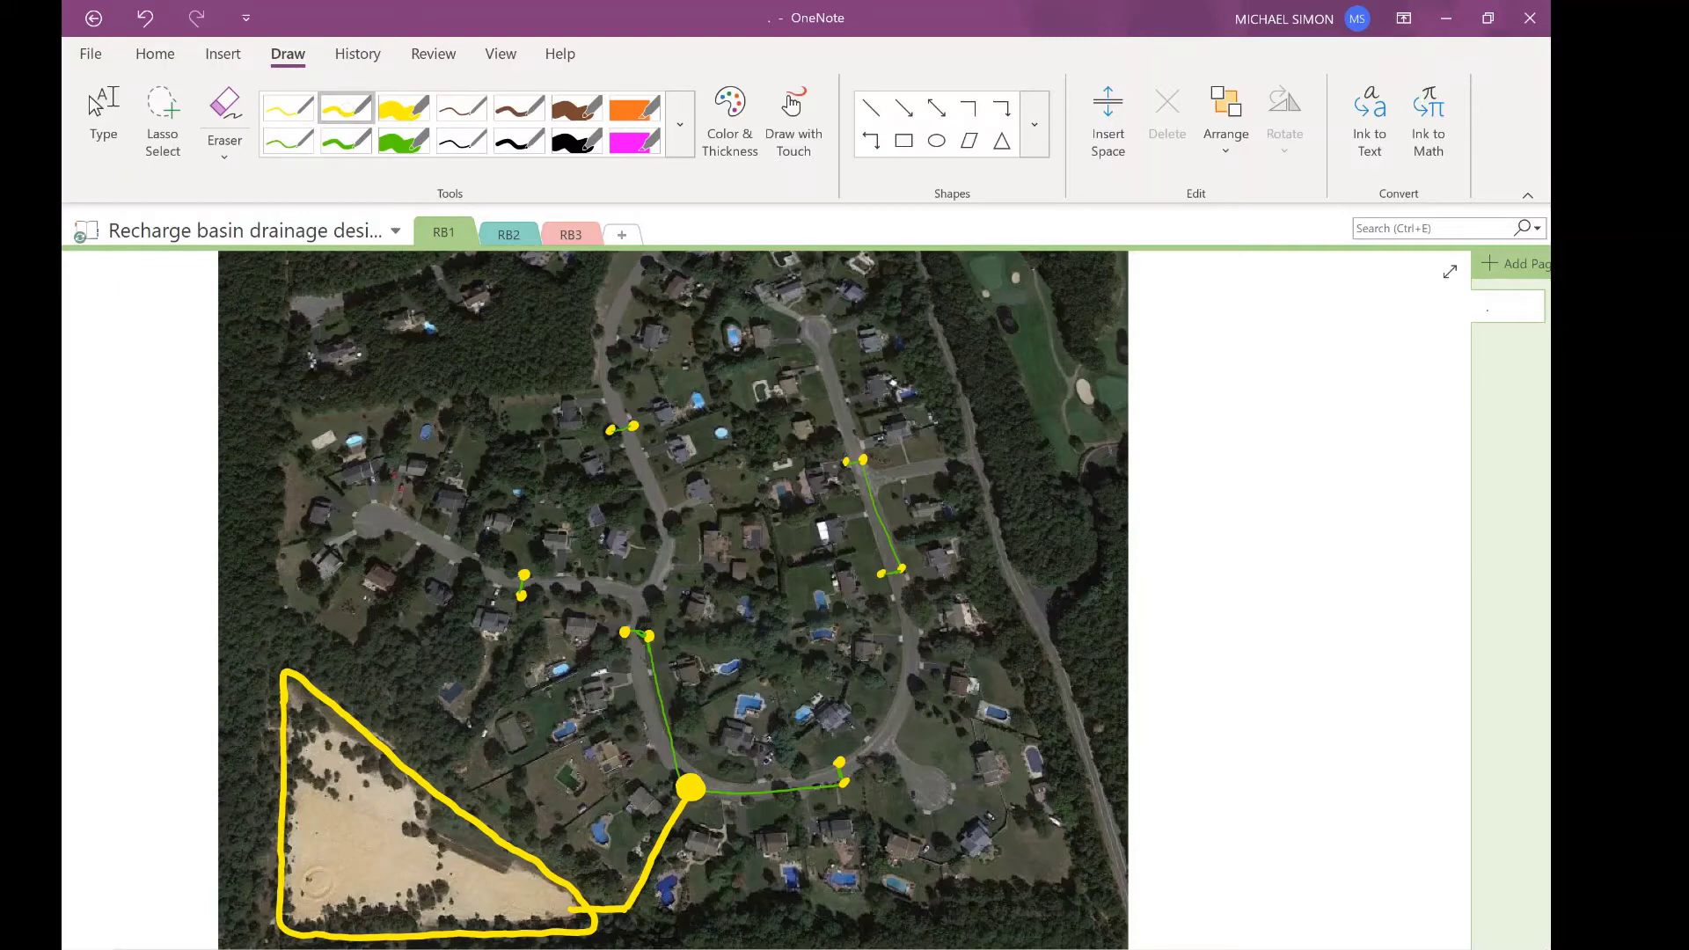
left_click(666, 523)
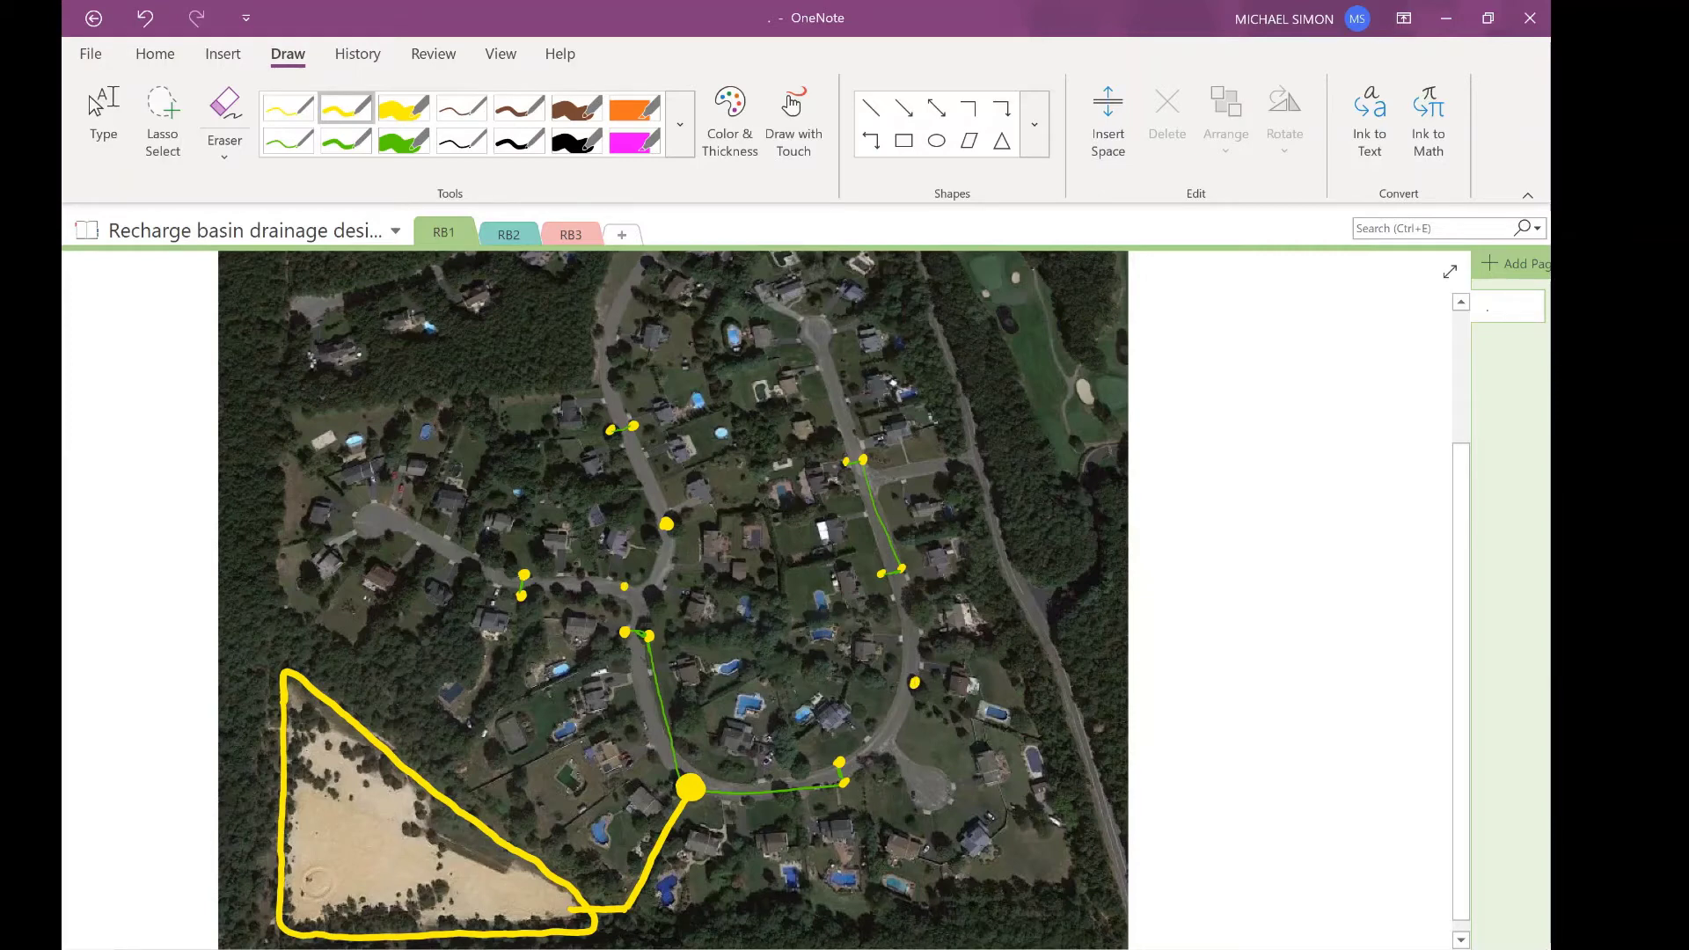
left_click(288, 141)
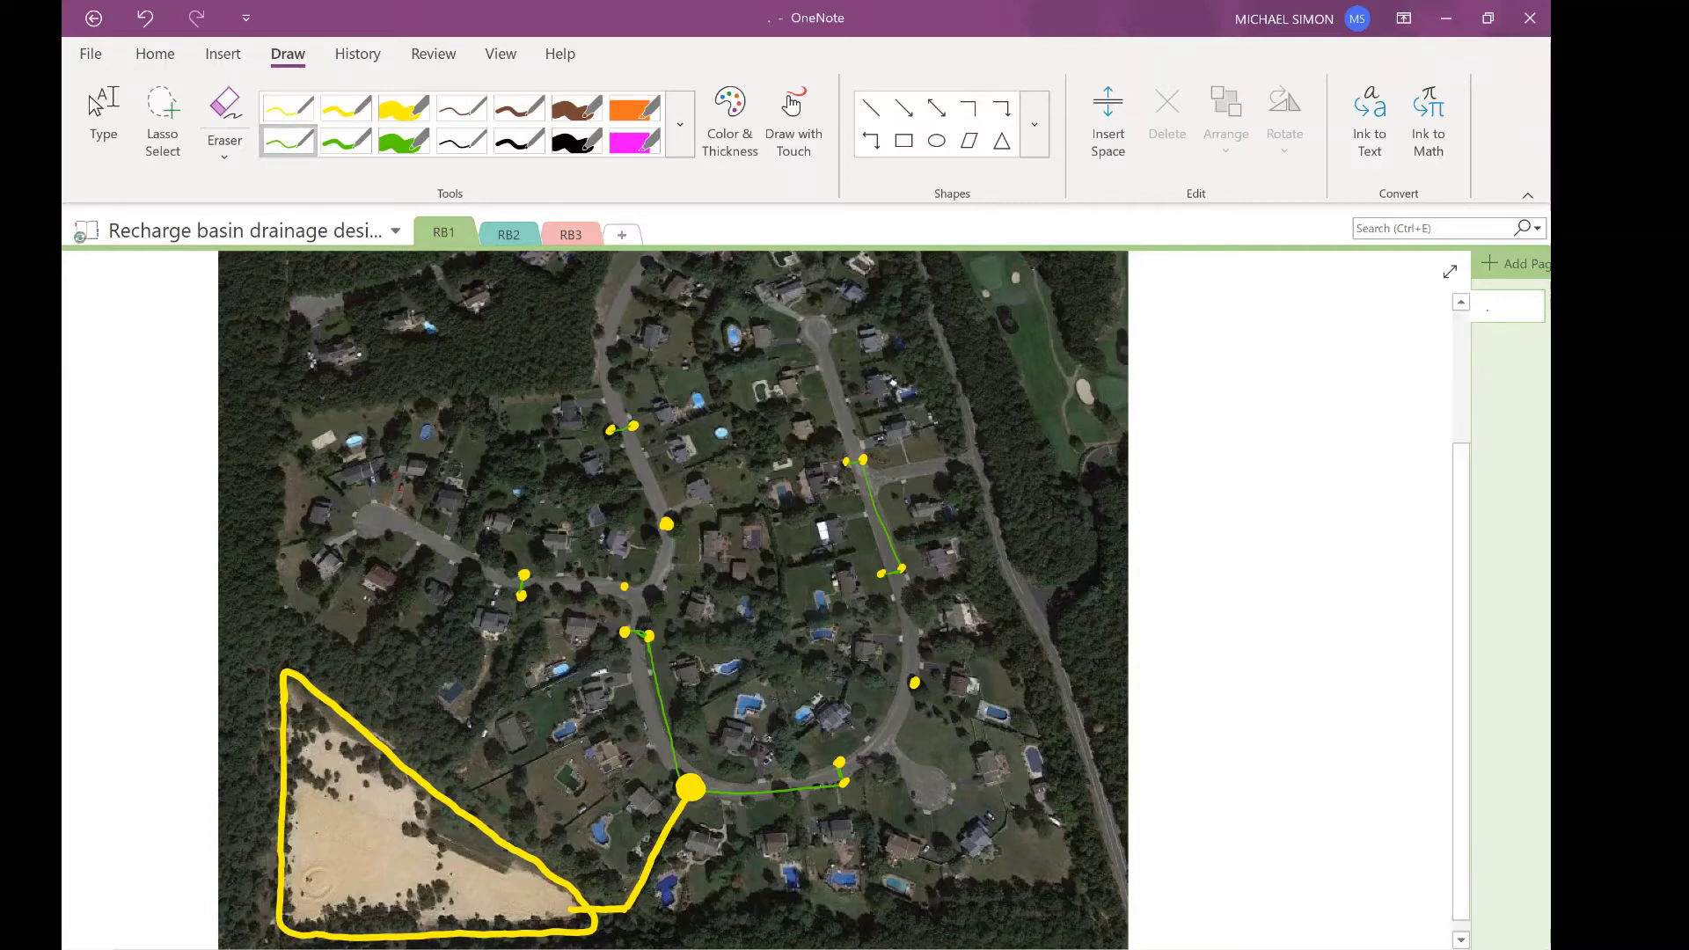
left_click_drag(898, 709, 861, 762)
left_click_drag(901, 572, 914, 682)
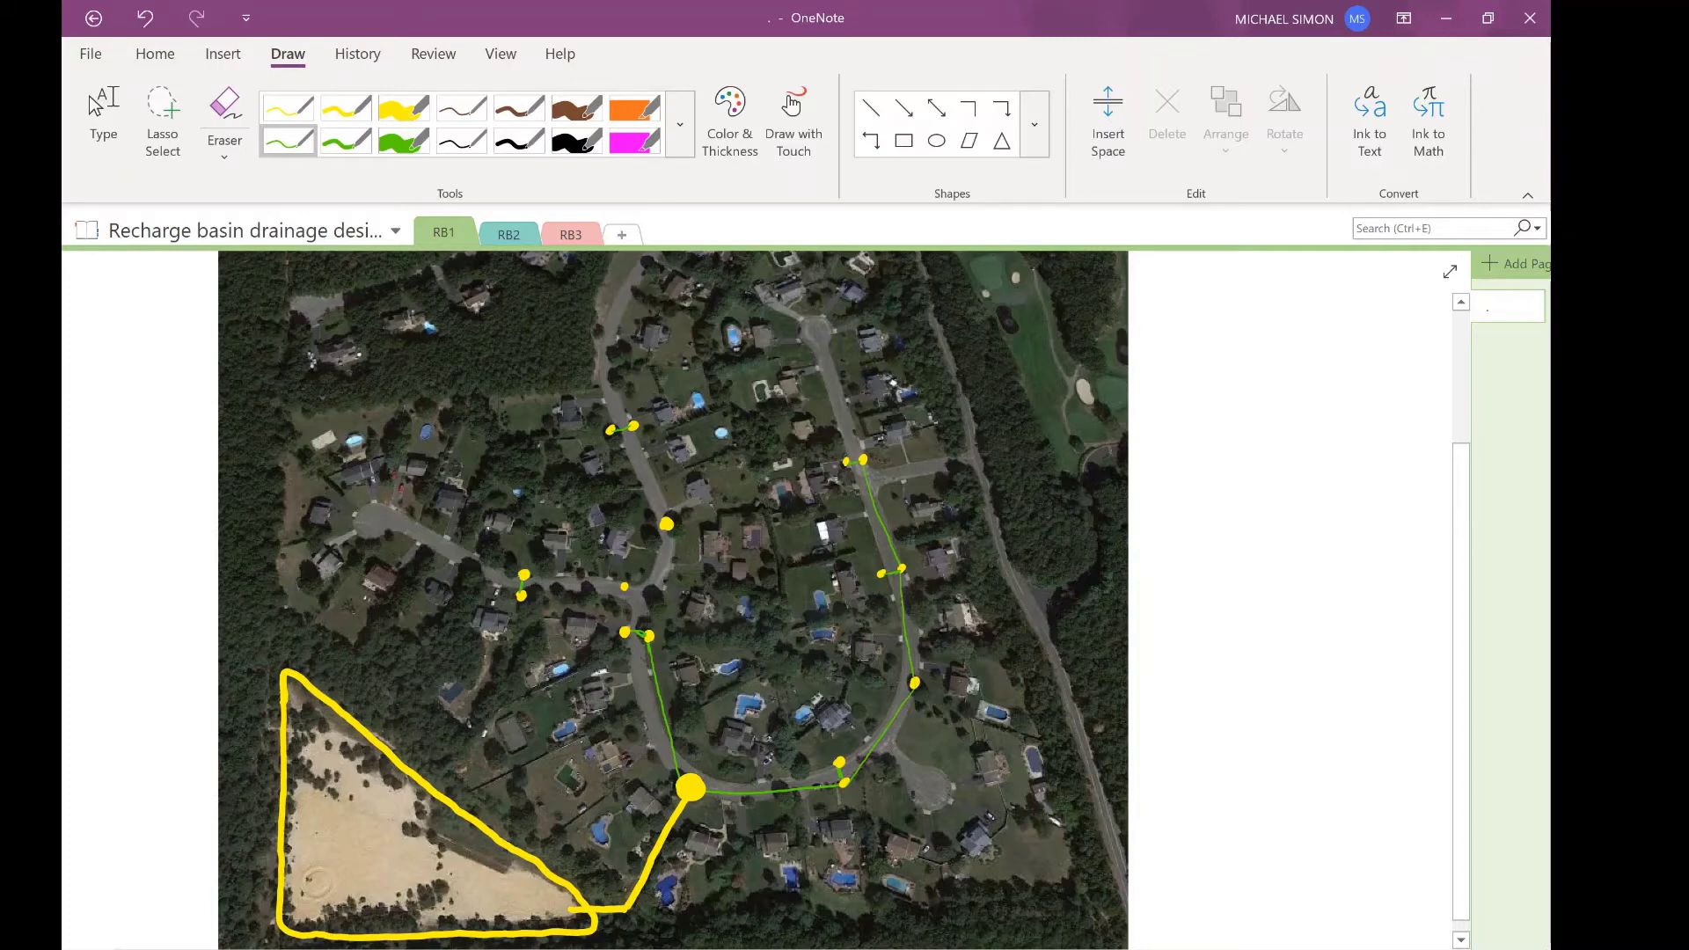
left_click_drag(525, 577, 607, 587)
mouse_move(625, 589)
left_mouse_down()
mouse_move(628, 625)
mouse_move(649, 632)
left_mouse_up()
left_click_drag(635, 431, 665, 521)
Draw a light-blue flow stroke along the western street
left_click(680, 124)
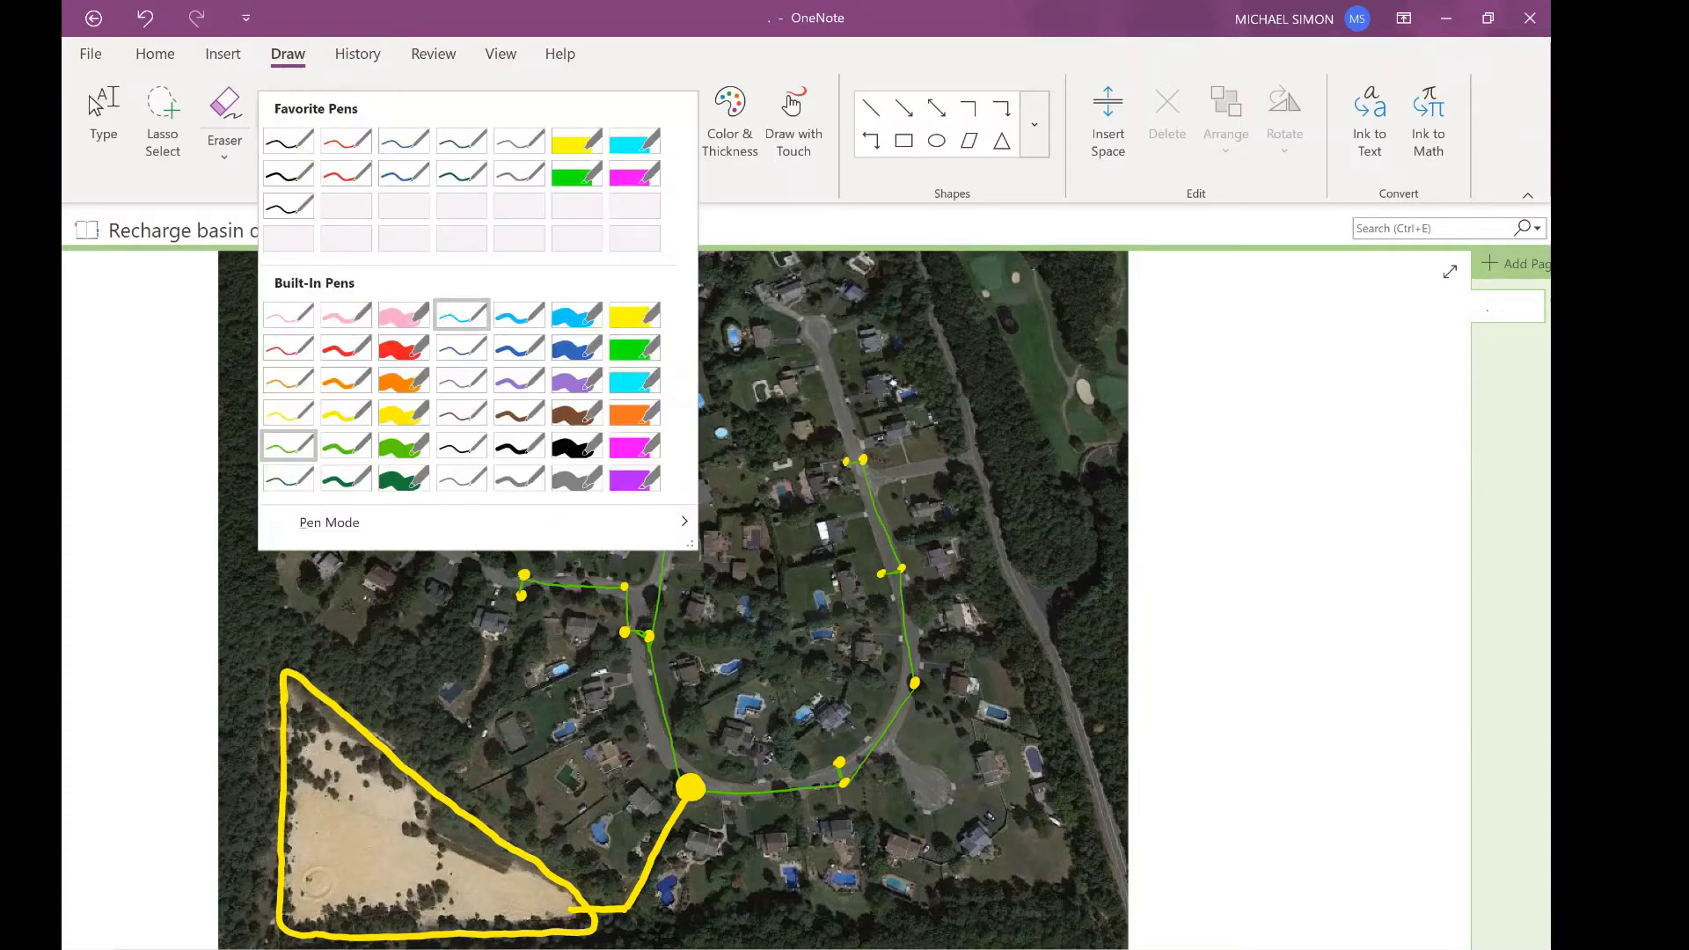
left_click(519, 314)
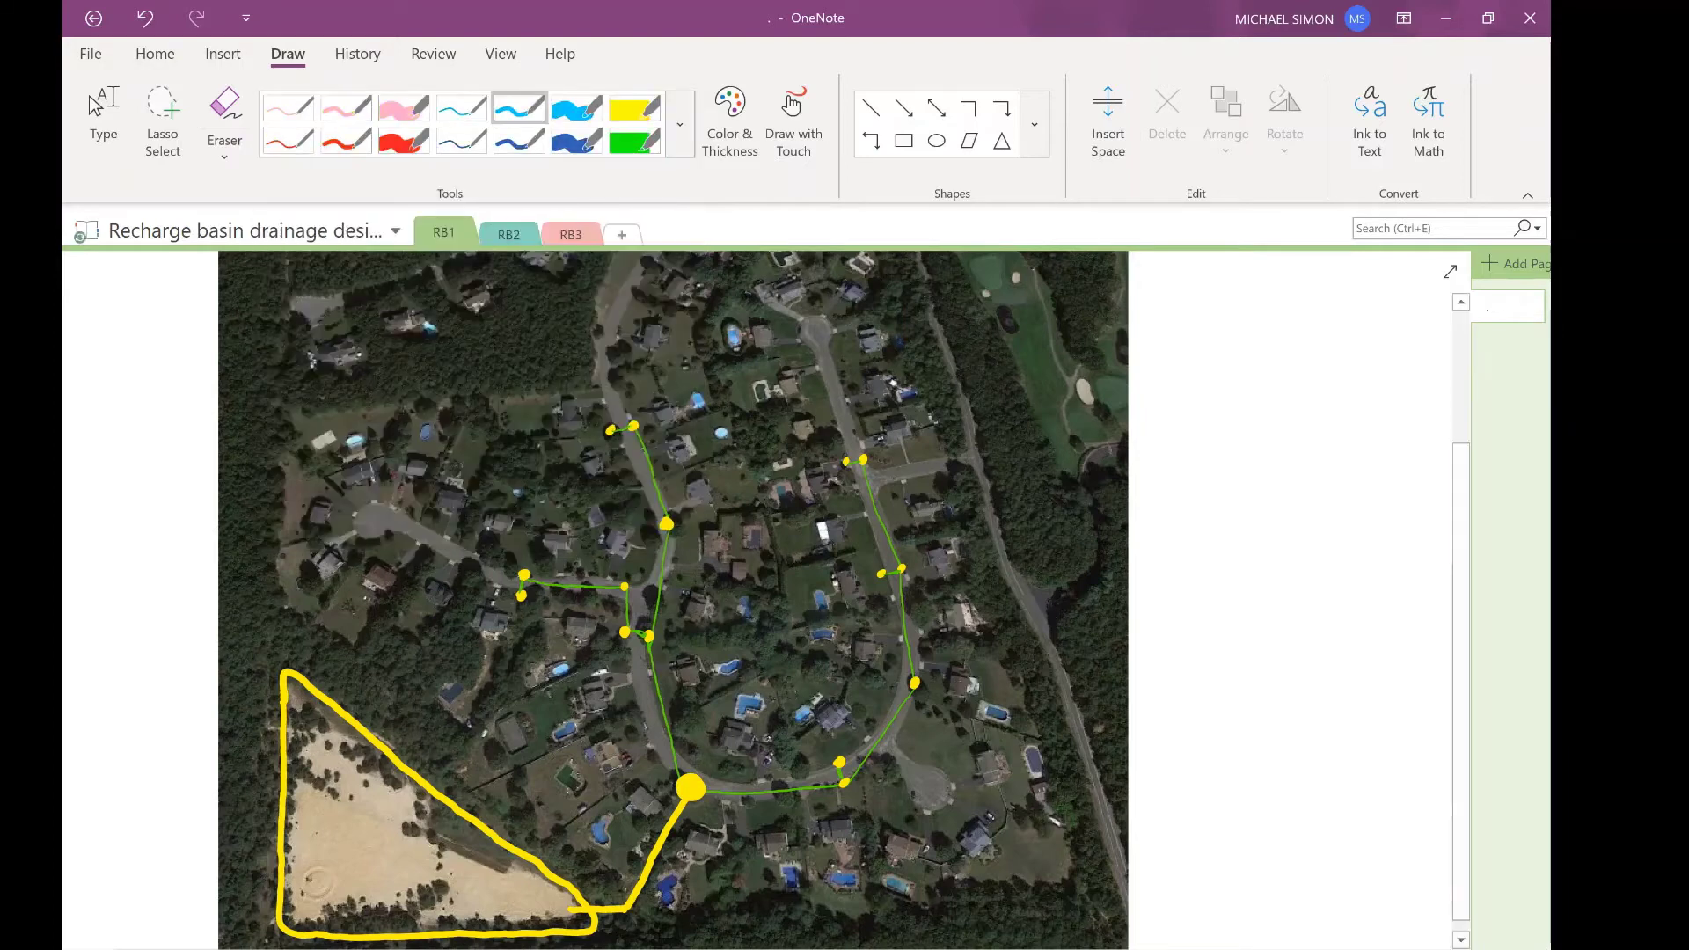
mouse_move(387, 525)
left_mouse_down()
mouse_move(473, 563)
mouse_move(455, 551)
left_mouse_up()
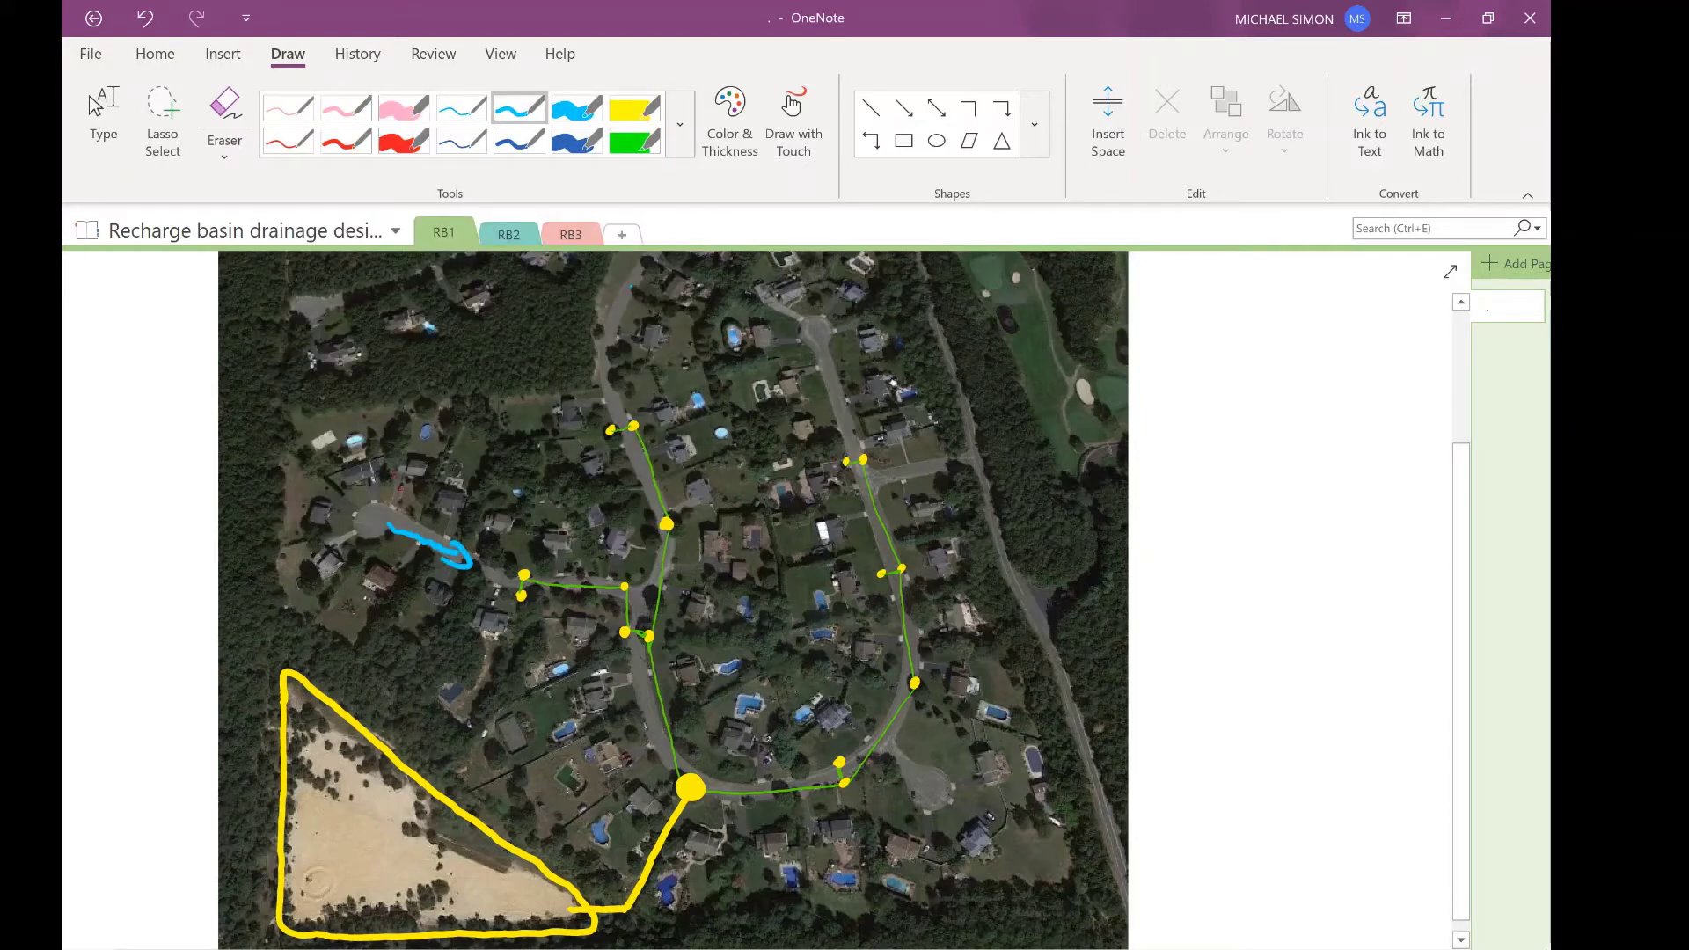
Draw light-blue flow arrows down the upper central, eastern, central and western side roads toward the catch basins
mouse_move(631, 288)
left_mouse_down()
mouse_move(605, 394)
mouse_move(619, 377)
left_mouse_up()
left_click_drag(816, 334, 846, 428)
mouse_move(859, 488)
left_mouse_down()
mouse_move(862, 546)
mouse_move(911, 636)
mouse_move(913, 704)
mouse_move(880, 762)
left_mouse_up()
left_click_drag(676, 534, 664, 616)
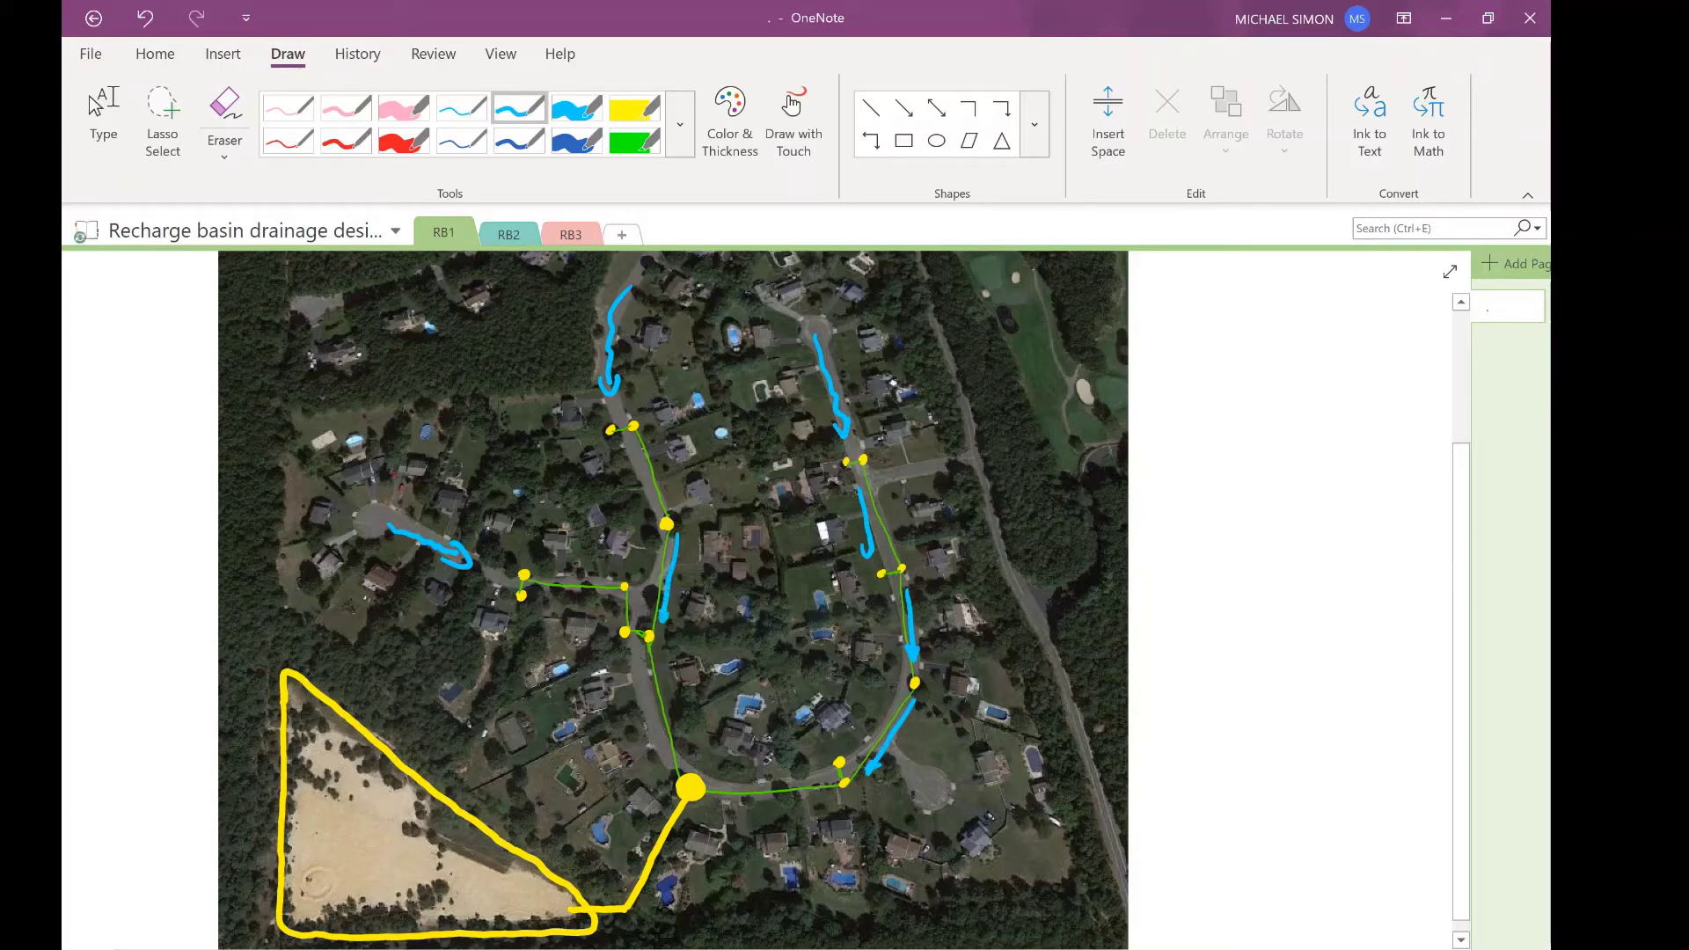
left_click_drag(648, 421, 674, 507)
mouse_move(546, 599)
left_mouse_down()
mouse_move(607, 602)
mouse_move(662, 758)
left_mouse_up()
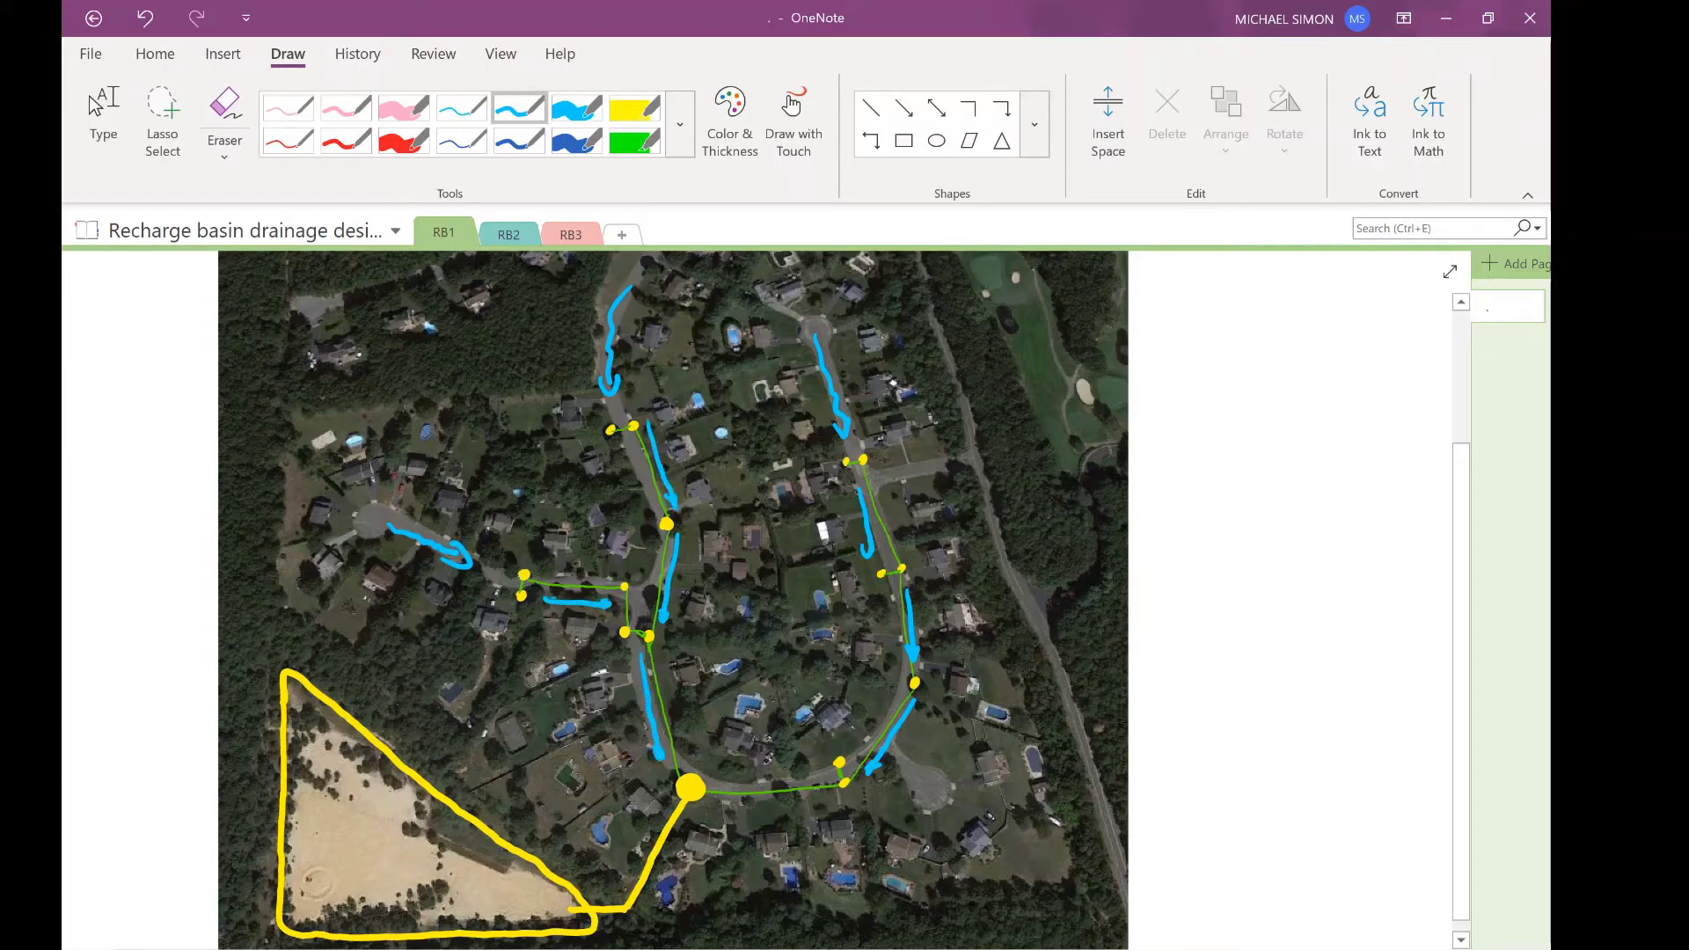
Draw a leftward blue arrow on the bottom road, then write 'SMALL Ø' by the eastern pipe and 'BIG DIAMETER' below the large basin
left_click_drag(821, 802, 715, 806)
mouse_move(899, 449)
left_mouse_down()
mouse_move(881, 478)
mouse_move(962, 453)
mouse_move(1053, 473)
mouse_move(1075, 430)
left_mouse_up()
mouse_move(688, 847)
left_mouse_down()
mouse_move(717, 882)
mouse_move(727, 859)
mouse_move(788, 881)
left_mouse_up()
left_click_drag(785, 837, 796, 884)
left_click_drag(818, 865, 798, 881)
left_click_drag(801, 840, 802, 880)
mouse_move(829, 860)
left_mouse_down()
mouse_move(828, 882)
mouse_move(1005, 880)
left_mouse_up()
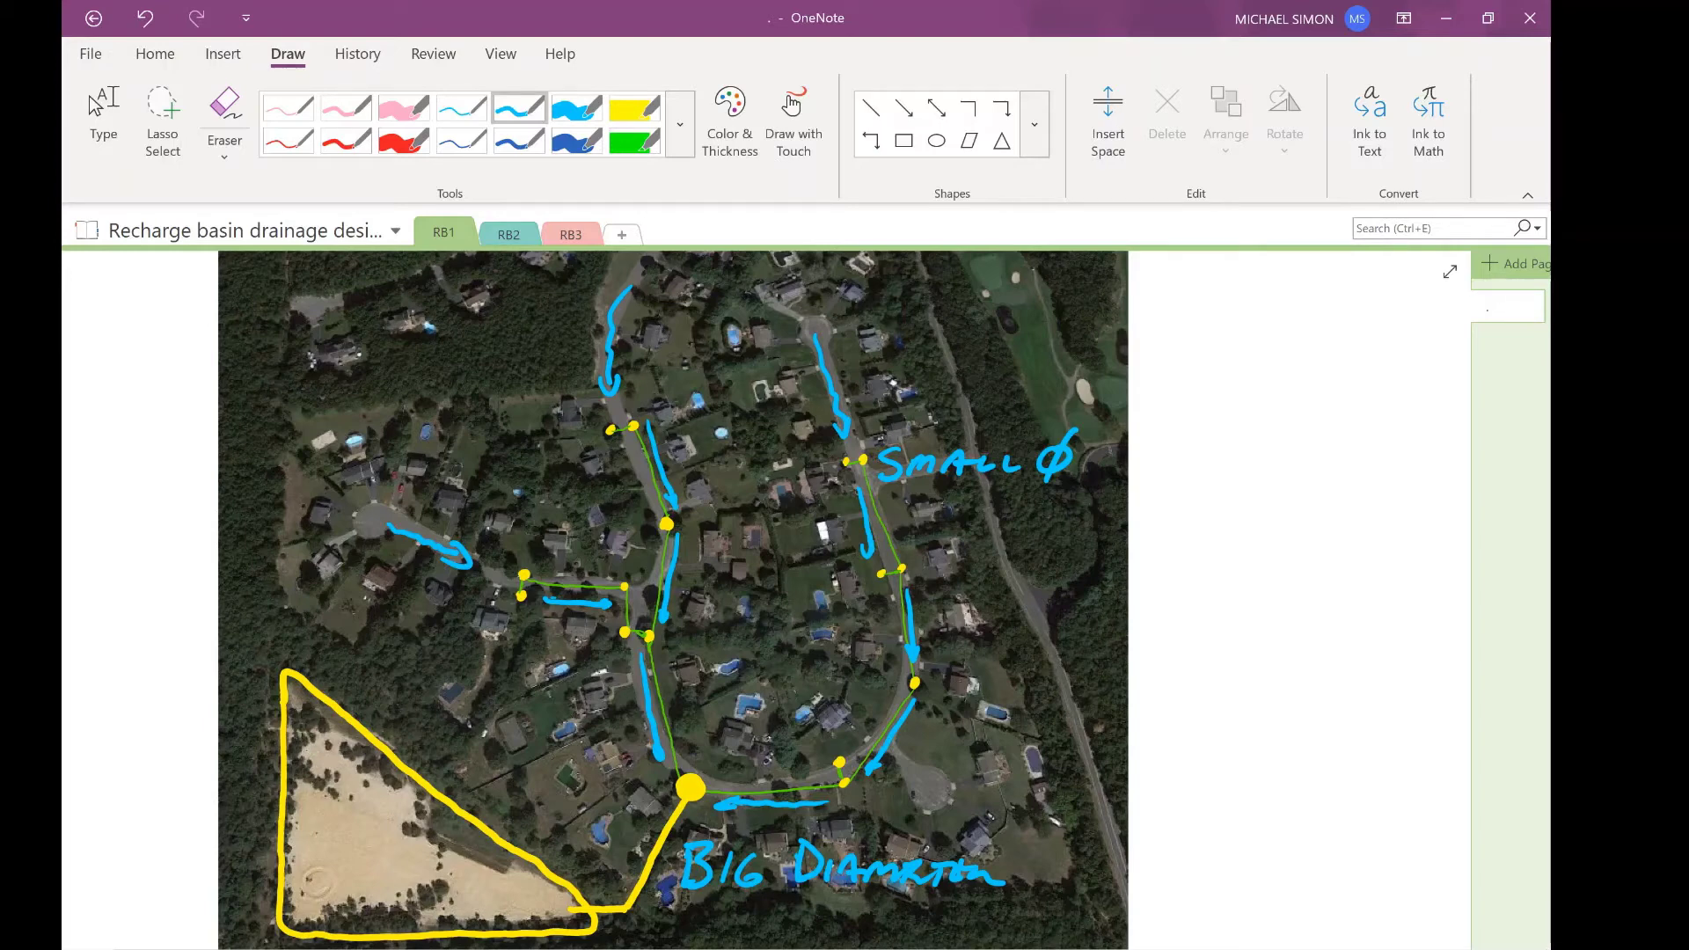
left_click(103, 123)
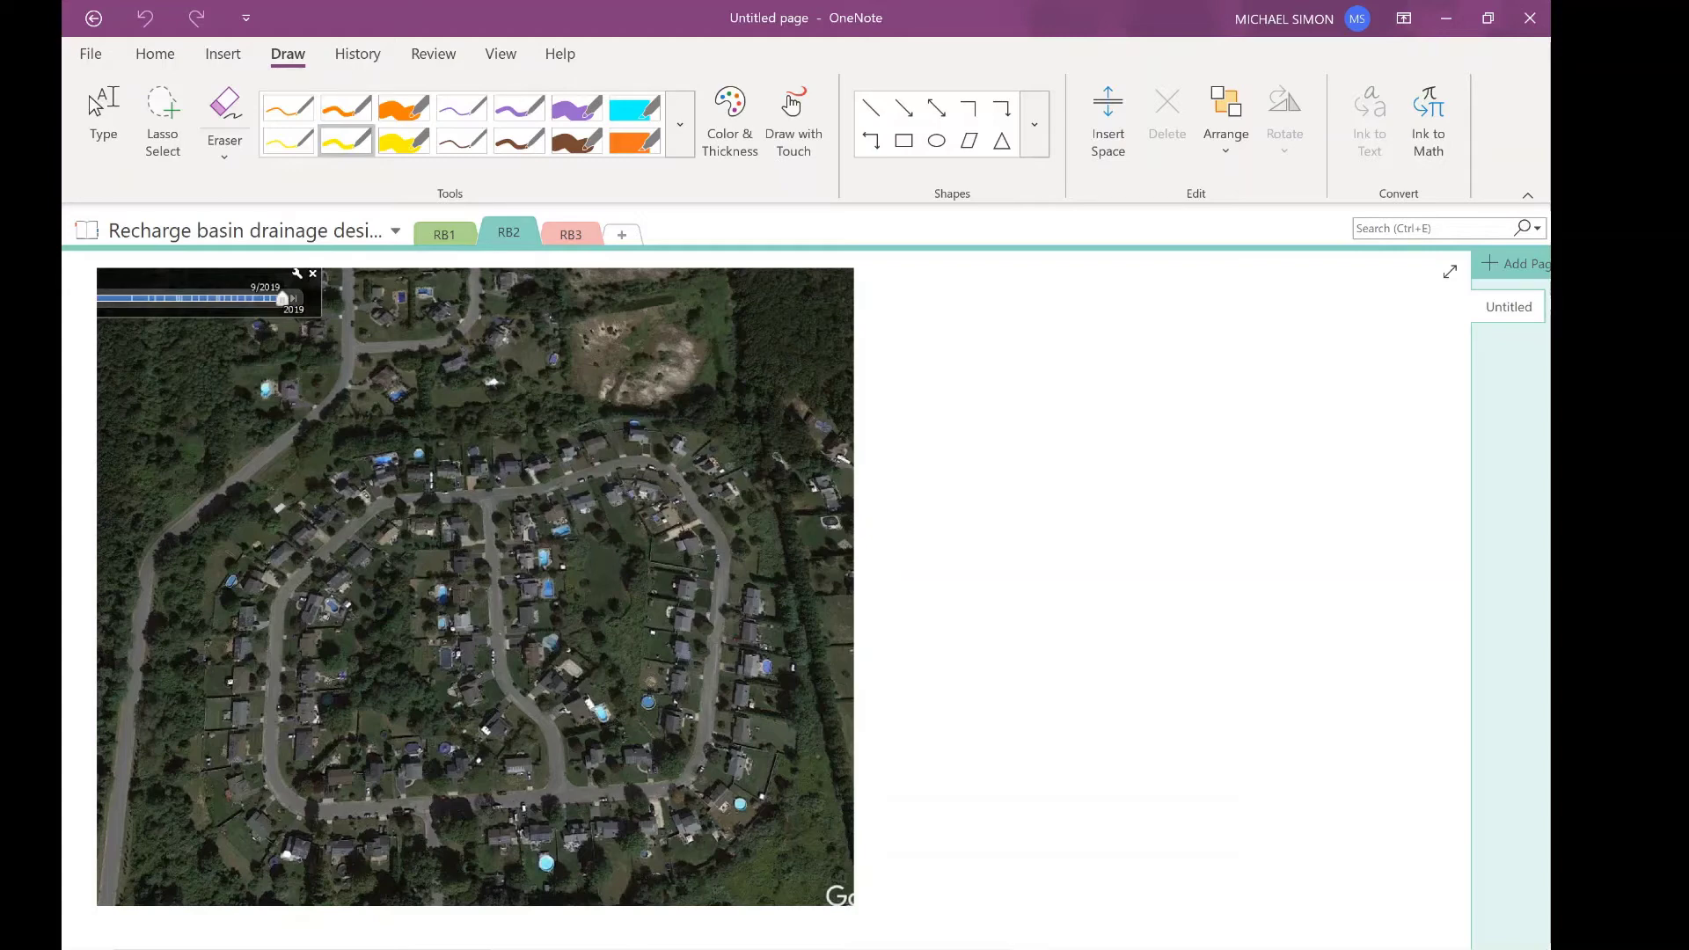
Outline the sandy clearing at the top of the RB2 photo in yellow, erasing a stray outline around nearby houses
mouse_move(557, 319)
left_mouse_down()
mouse_move(567, 388)
mouse_move(603, 417)
mouse_move(688, 406)
mouse_move(726, 398)
mouse_move(710, 303)
mouse_move(623, 308)
mouse_move(701, 295)
left_mouse_up()
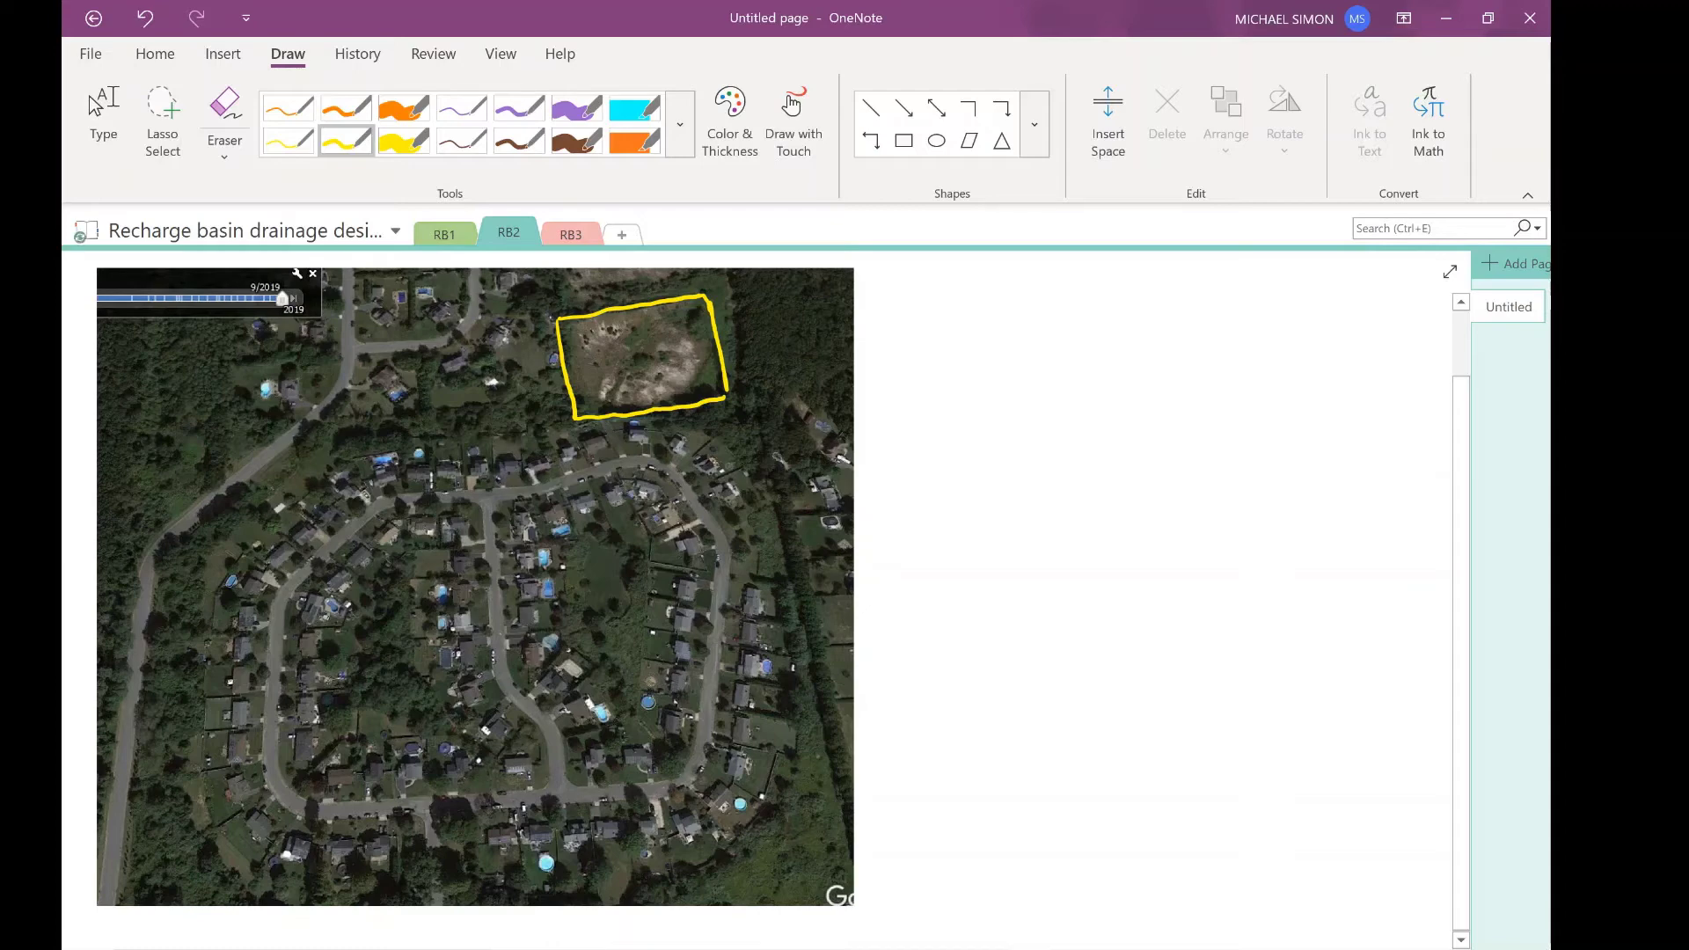
mouse_move(651, 668)
left_mouse_down()
mouse_move(756, 678)
mouse_move(770, 559)
mouse_move(700, 541)
mouse_move(656, 607)
mouse_move(651, 654)
left_mouse_up()
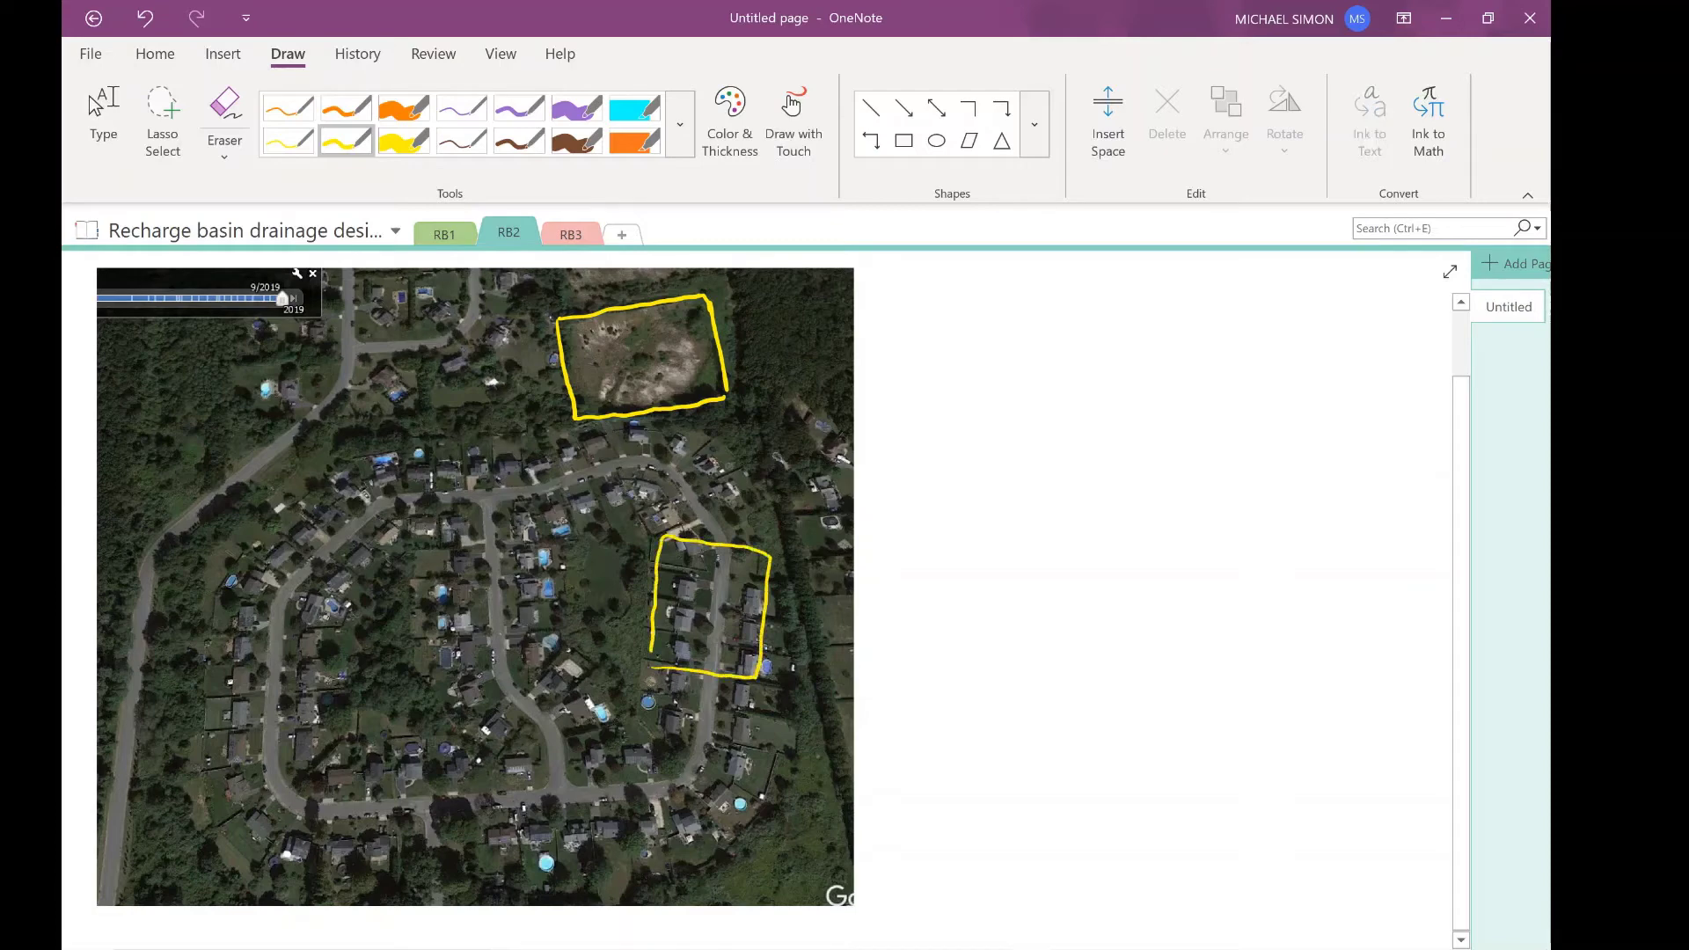
left_click(757, 677)
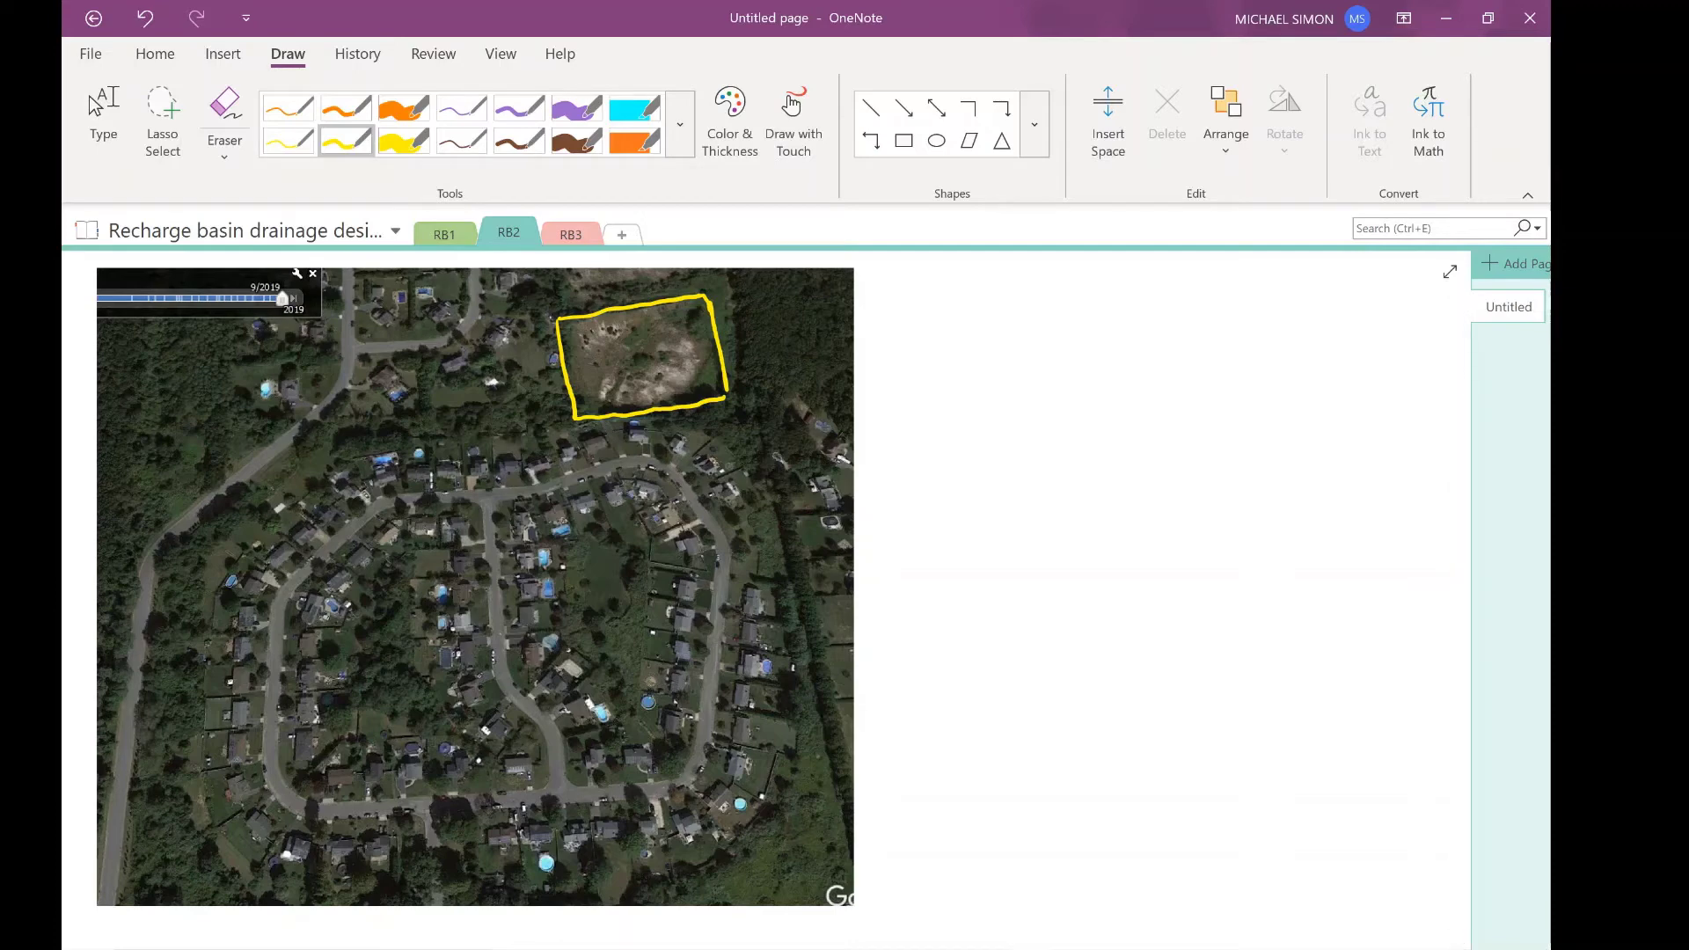
Draw a thin yellow pipe from the RB2 basin outline's bottom edge down to the street
left_click(103, 123)
scroll(750, 400, "up", 5)
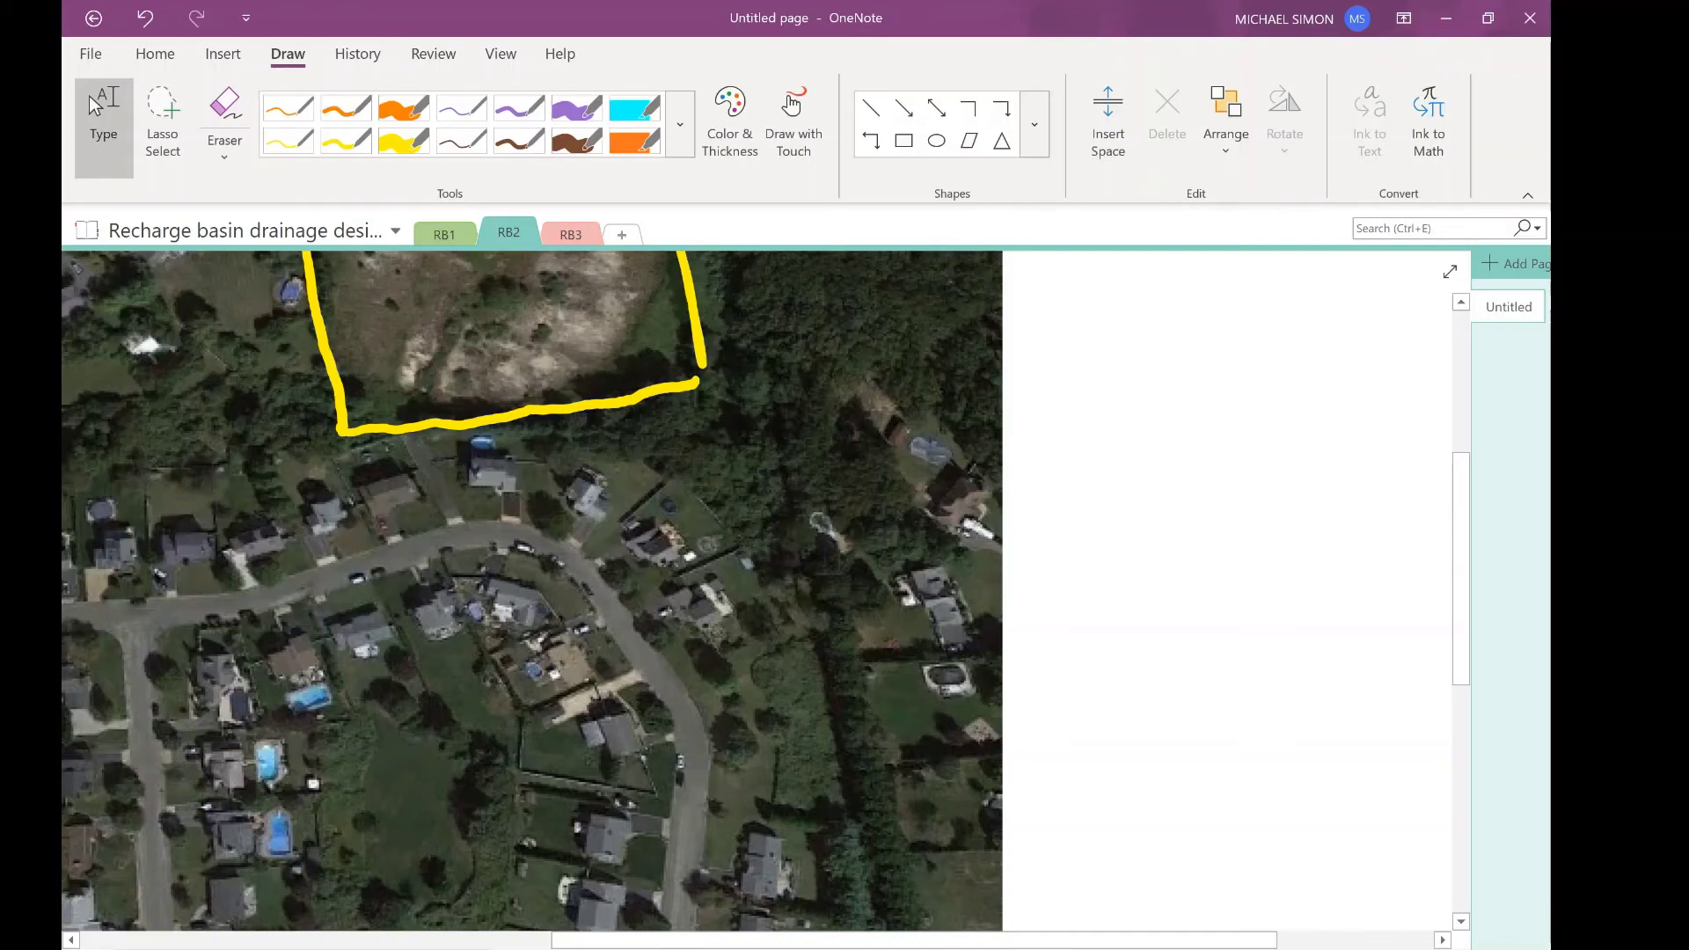
scroll(531, 591, "up", 2)
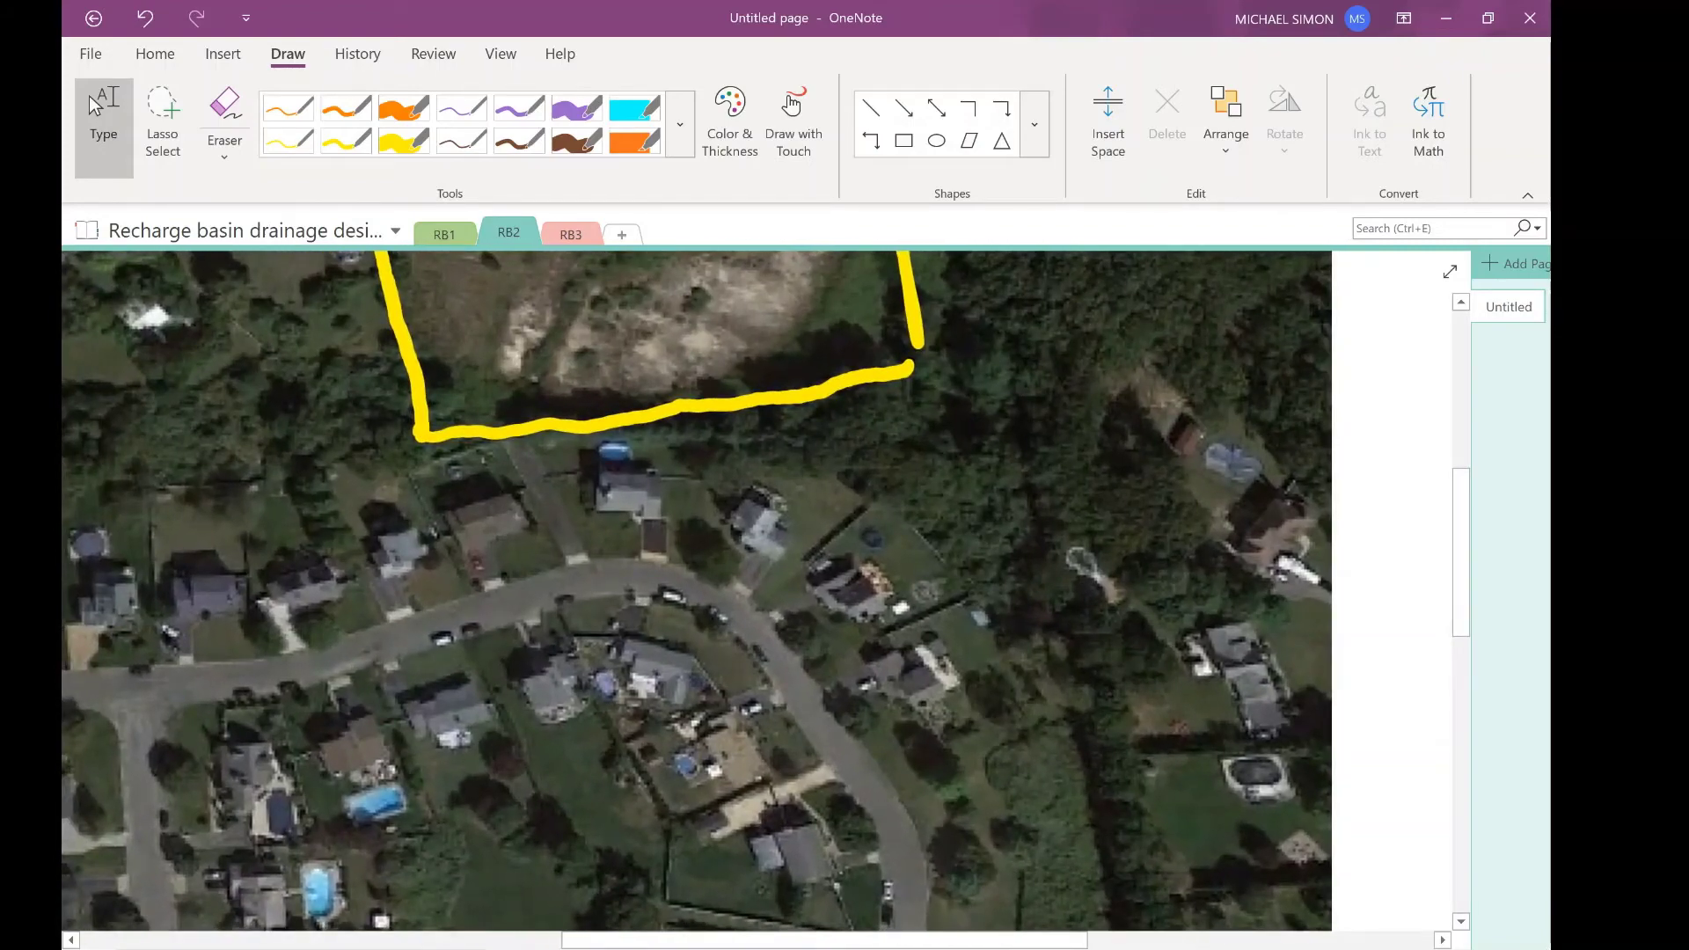
left_click(346, 140)
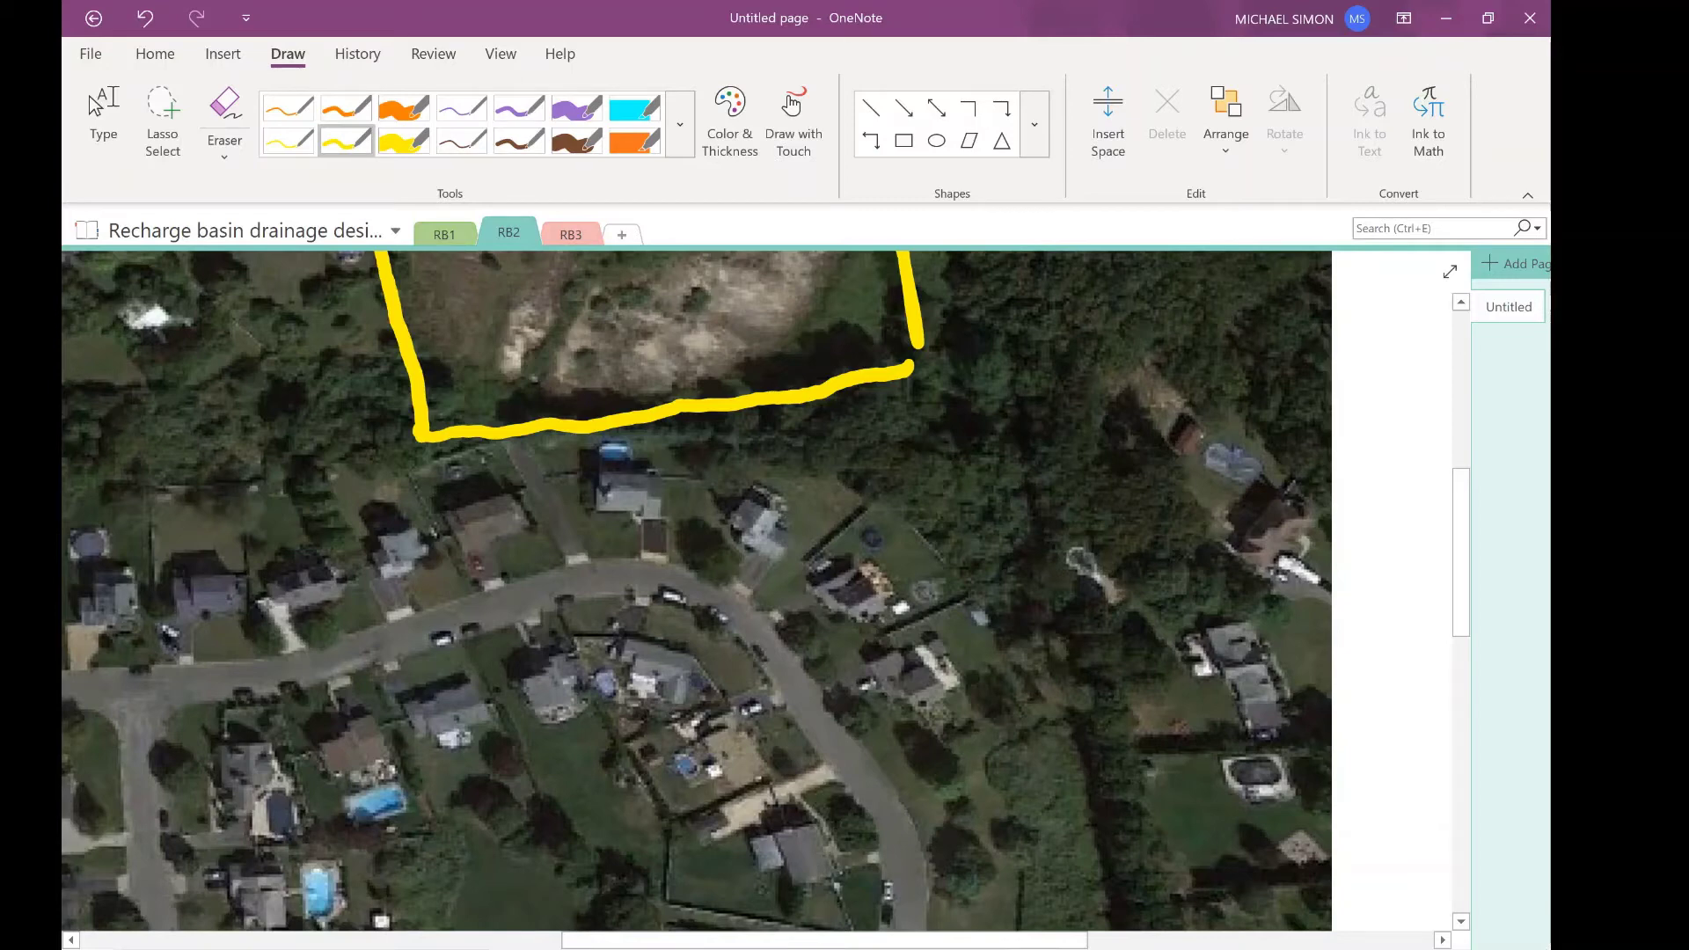
left_click(103, 124)
scroll(640, 419, "down", 3)
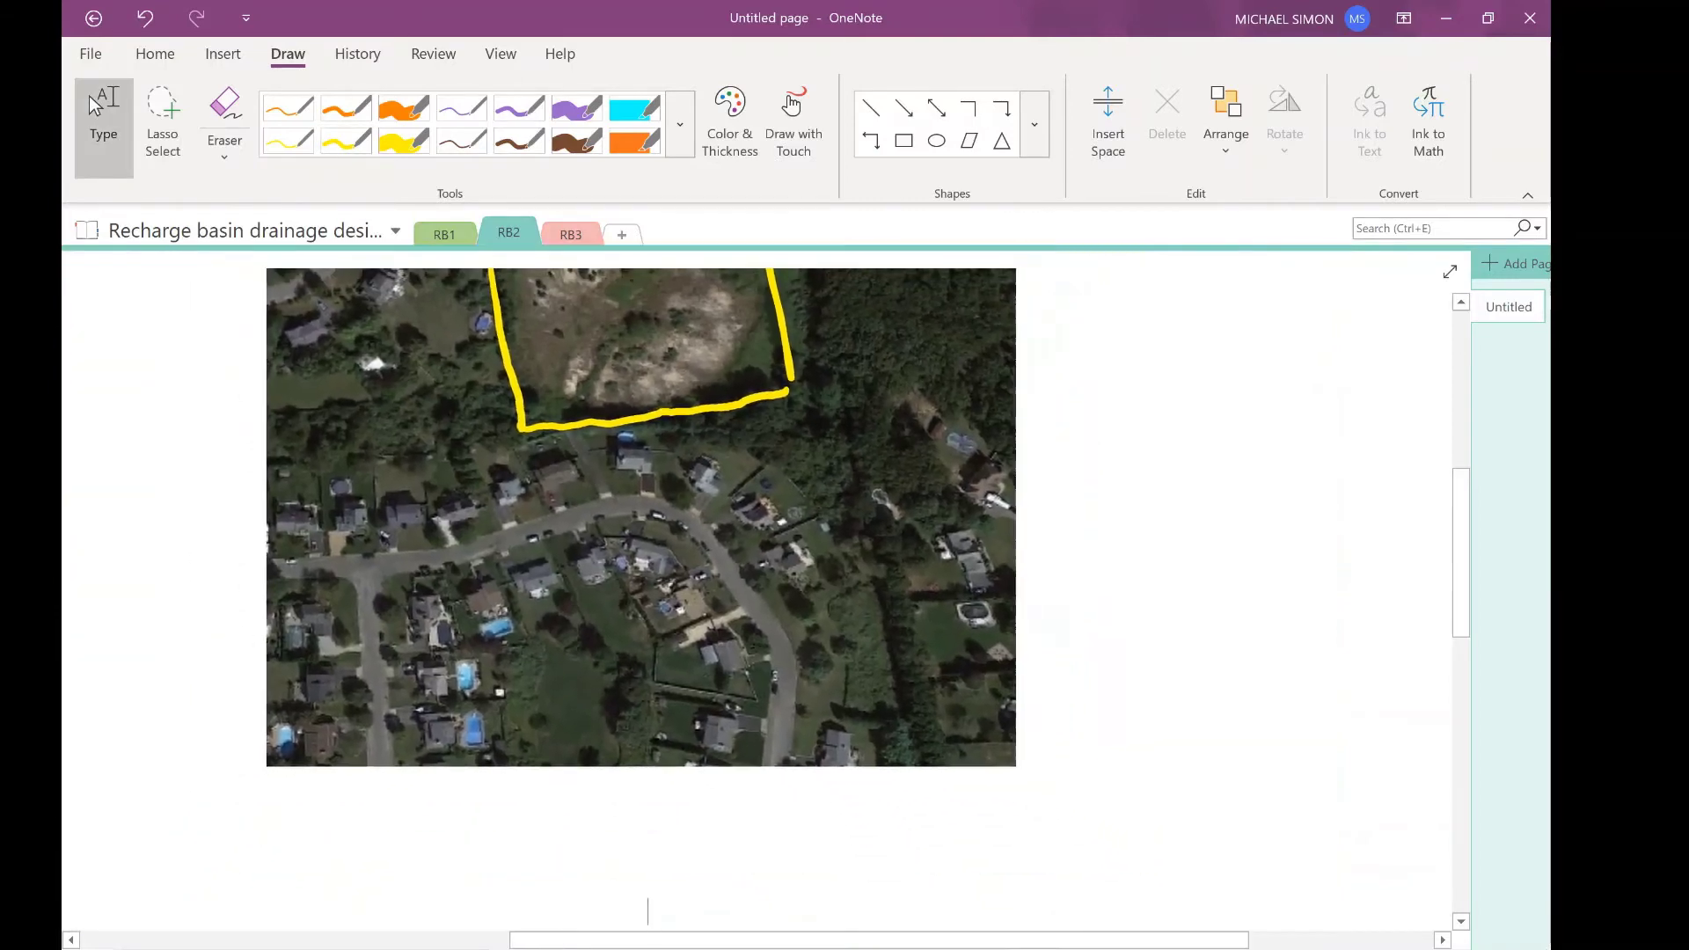
scroll(640, 589, "down", 3)
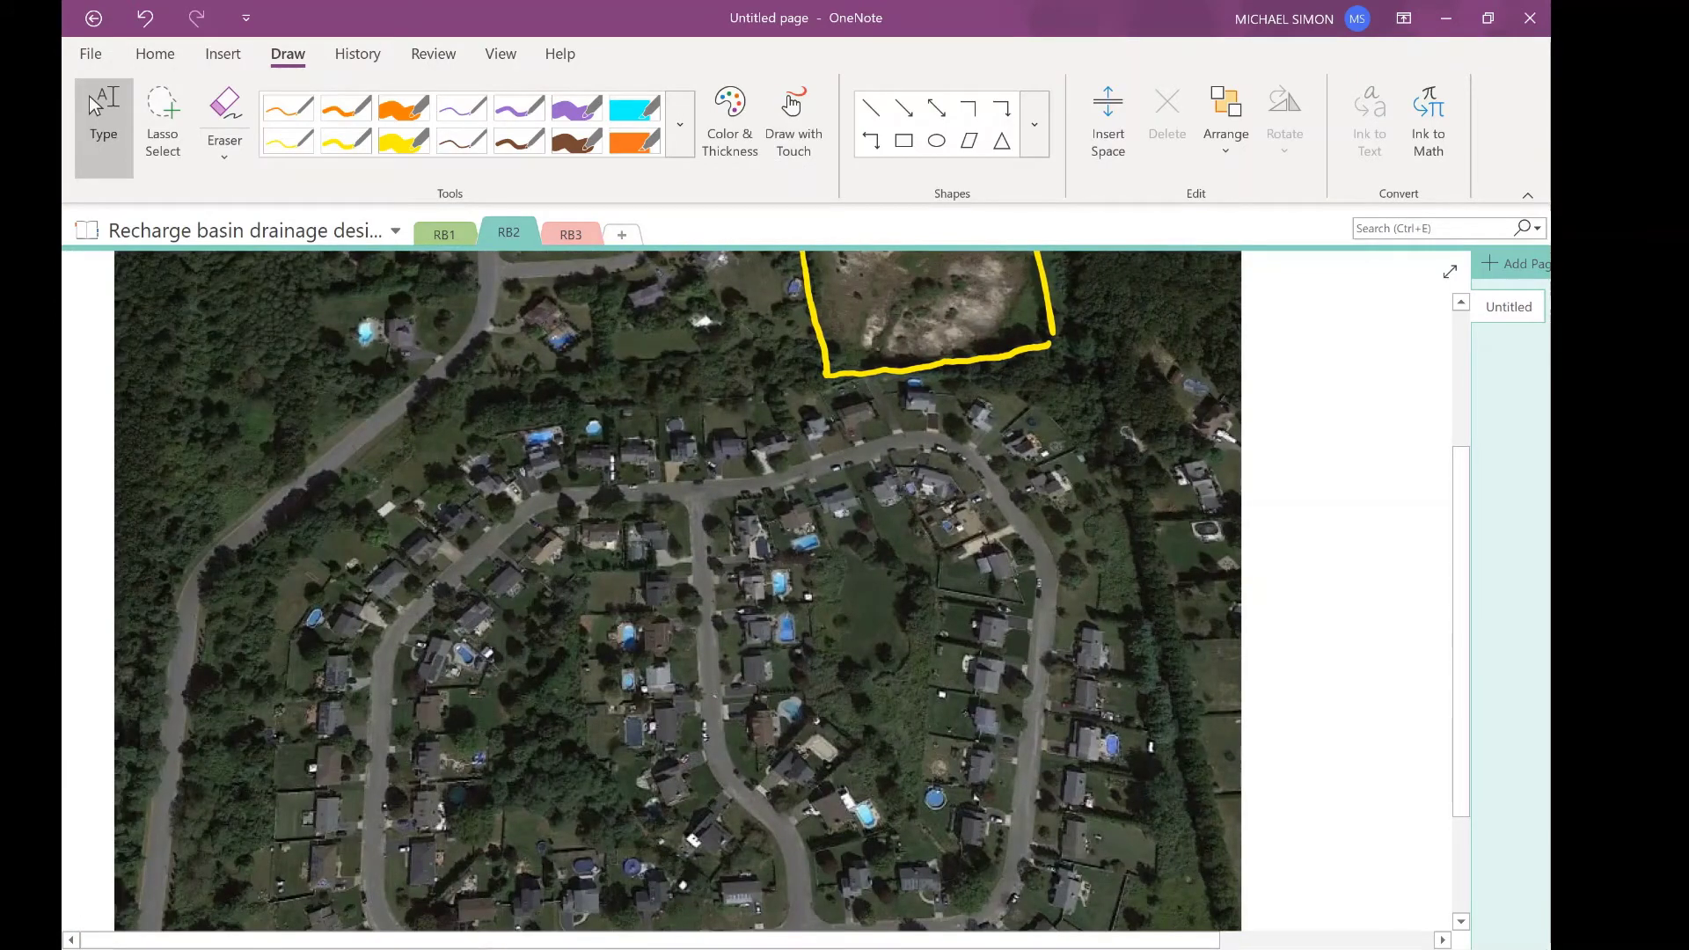
left_click(345, 141)
left_click_drag(862, 370, 897, 434)
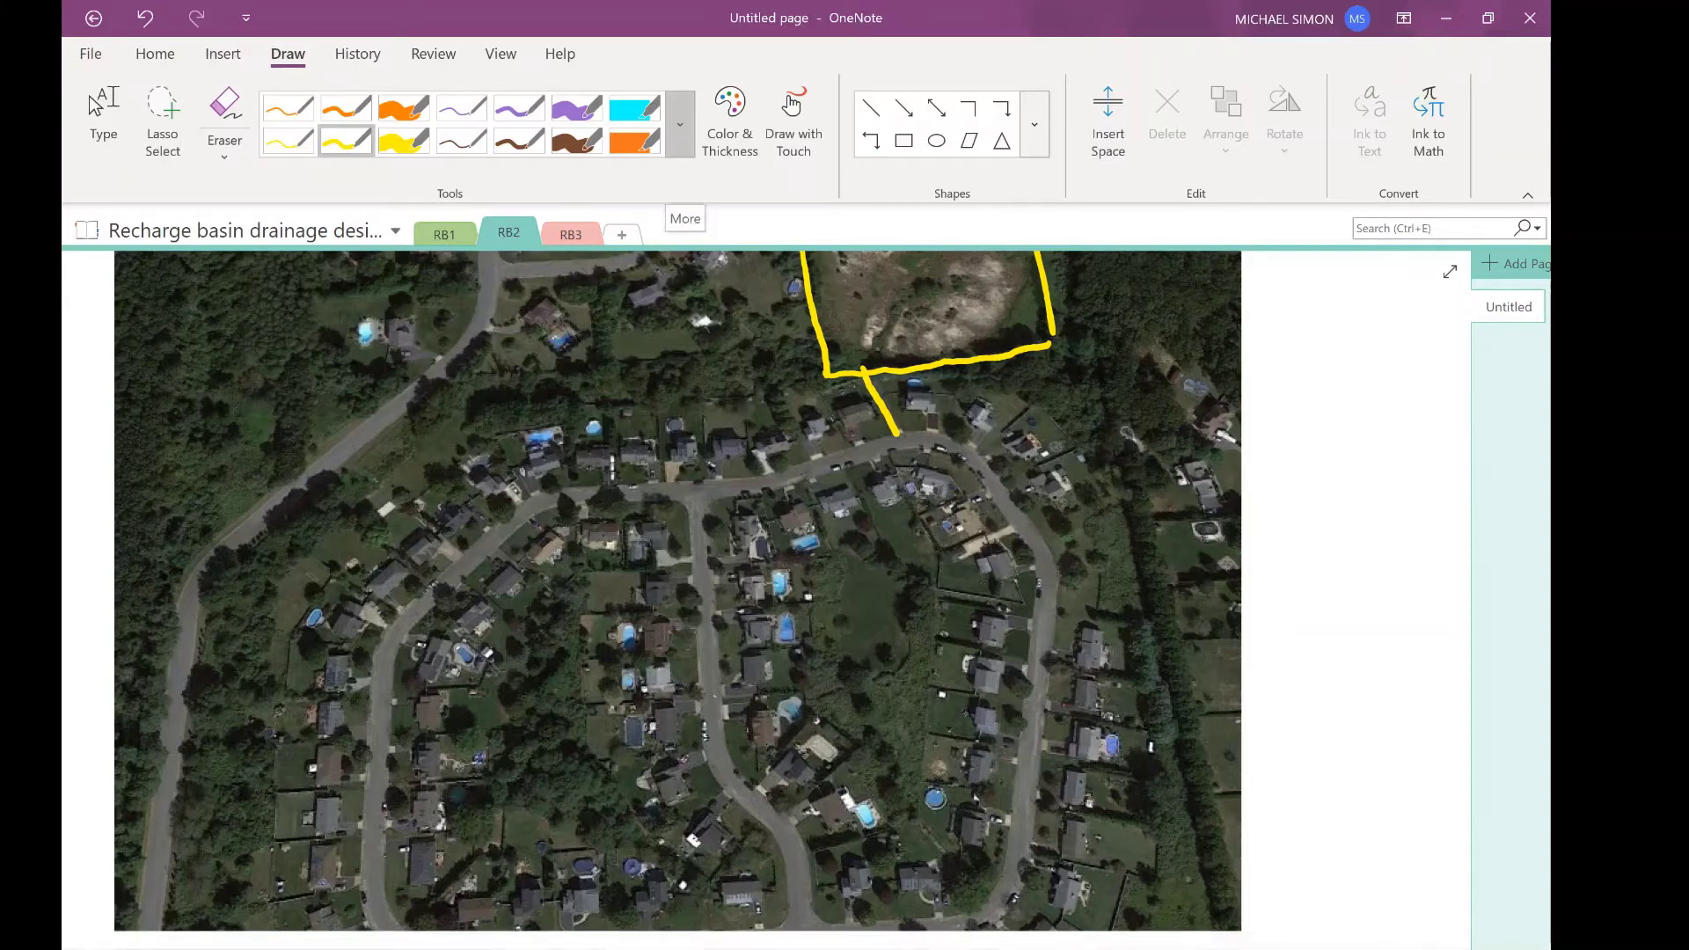
Choose a green pen and dot a pair of catch basins beside the eastern road
left_click(680, 124)
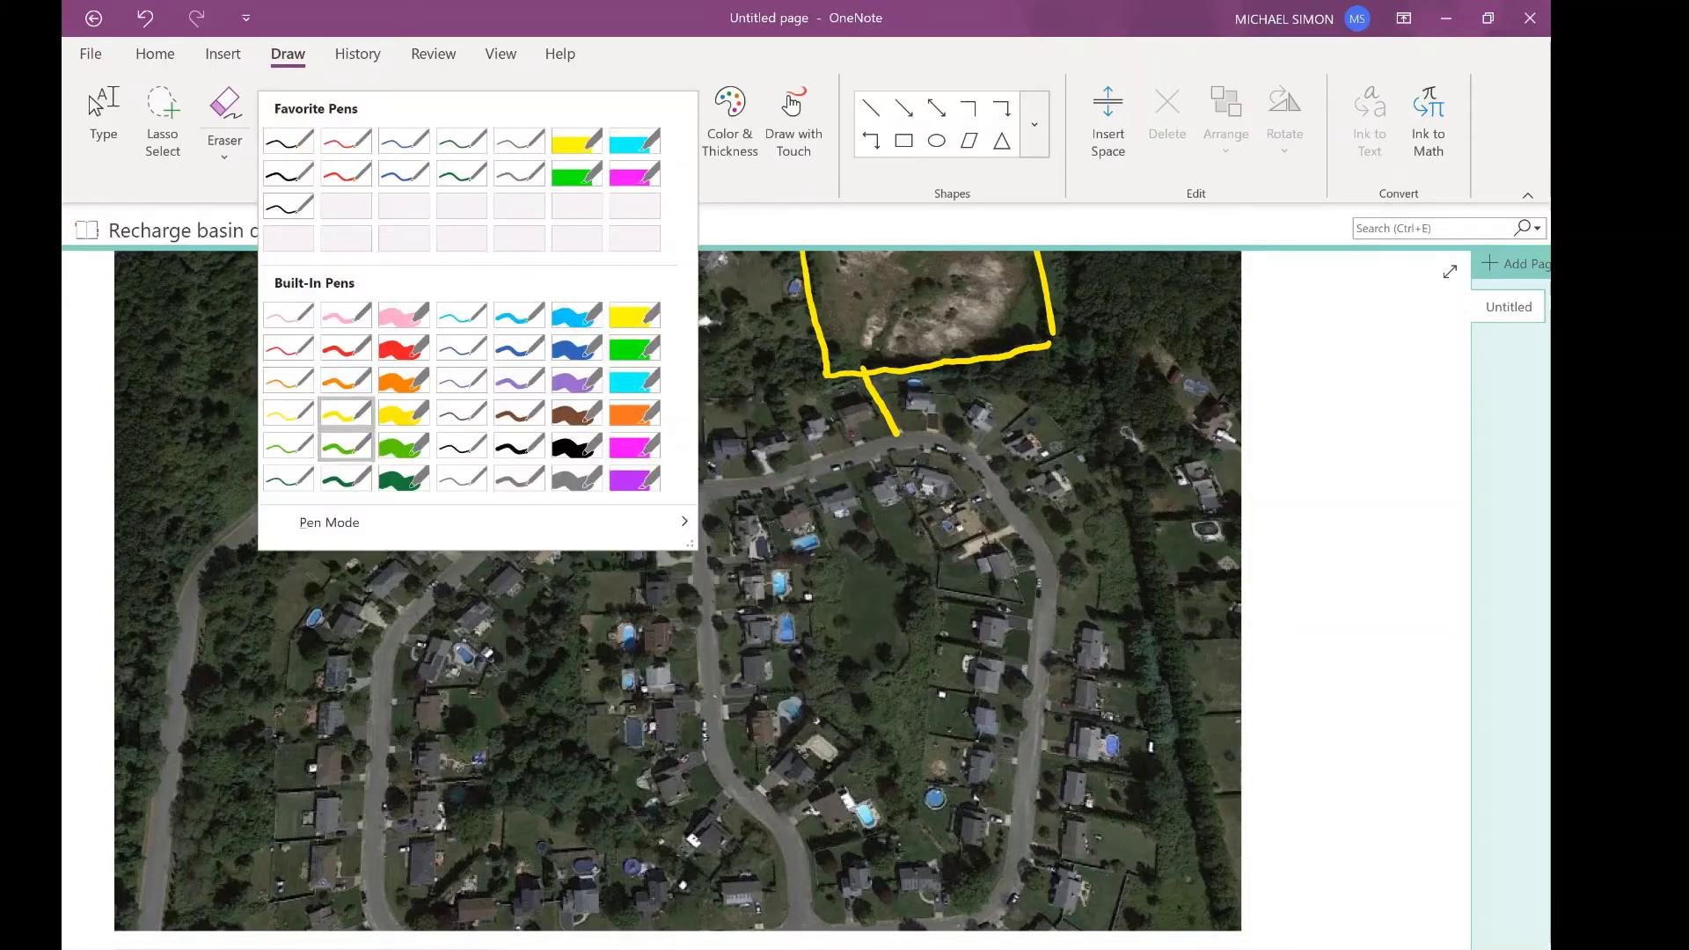
left_click(346, 445)
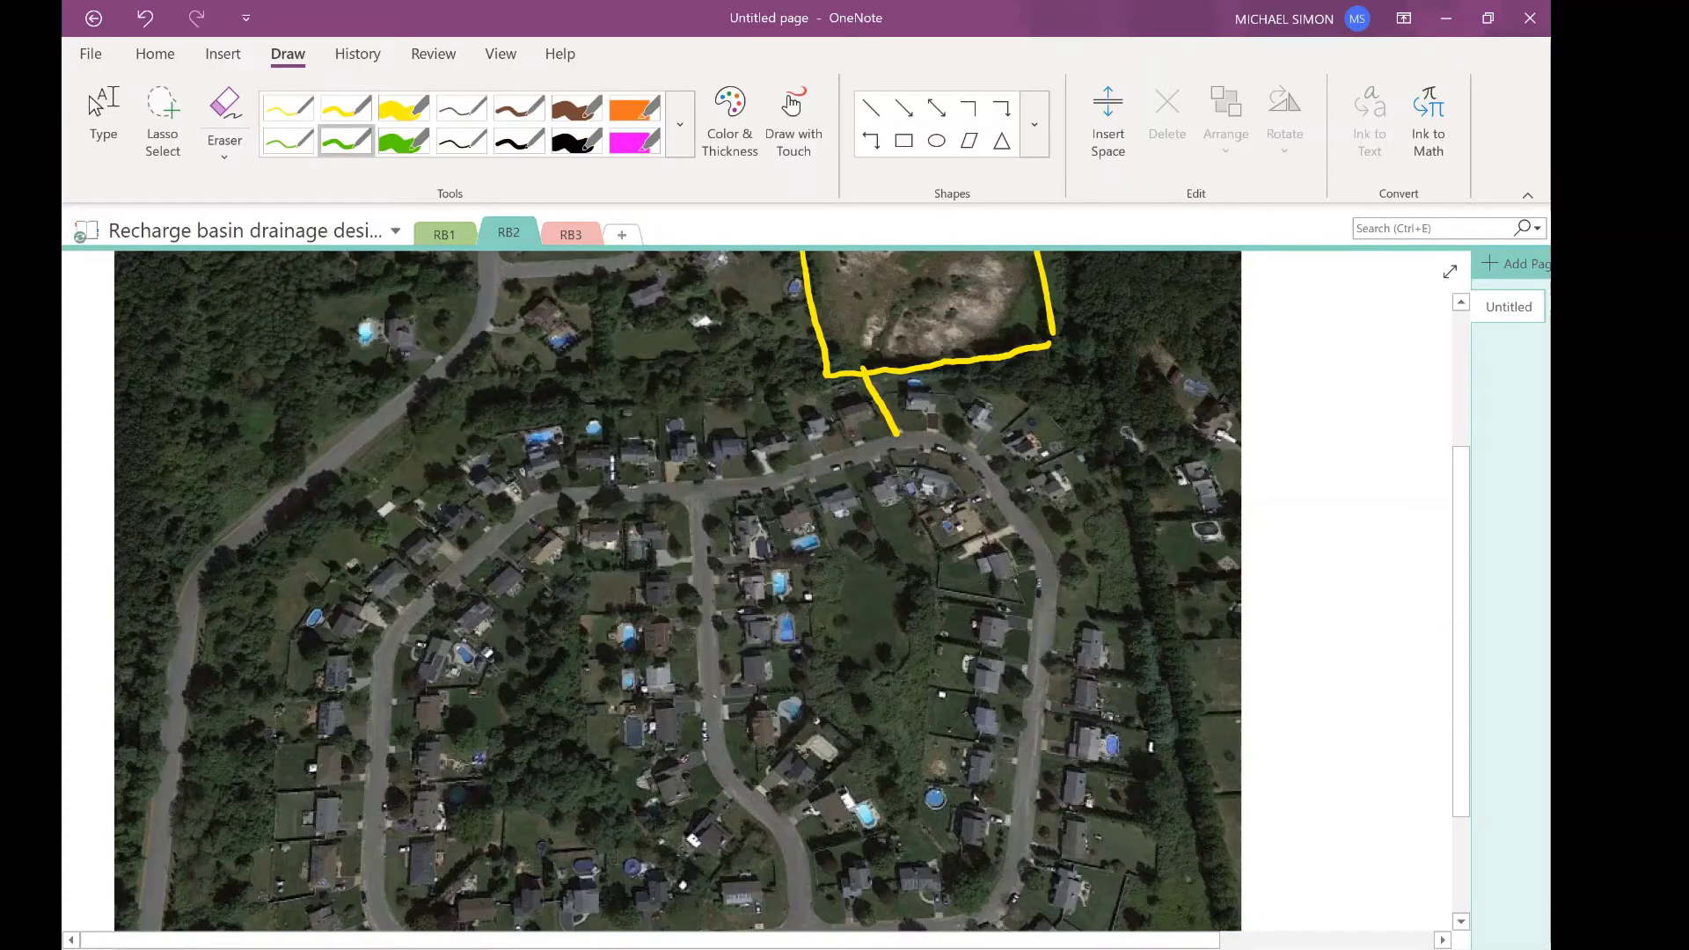
left_click(893, 434)
left_click(893, 455)
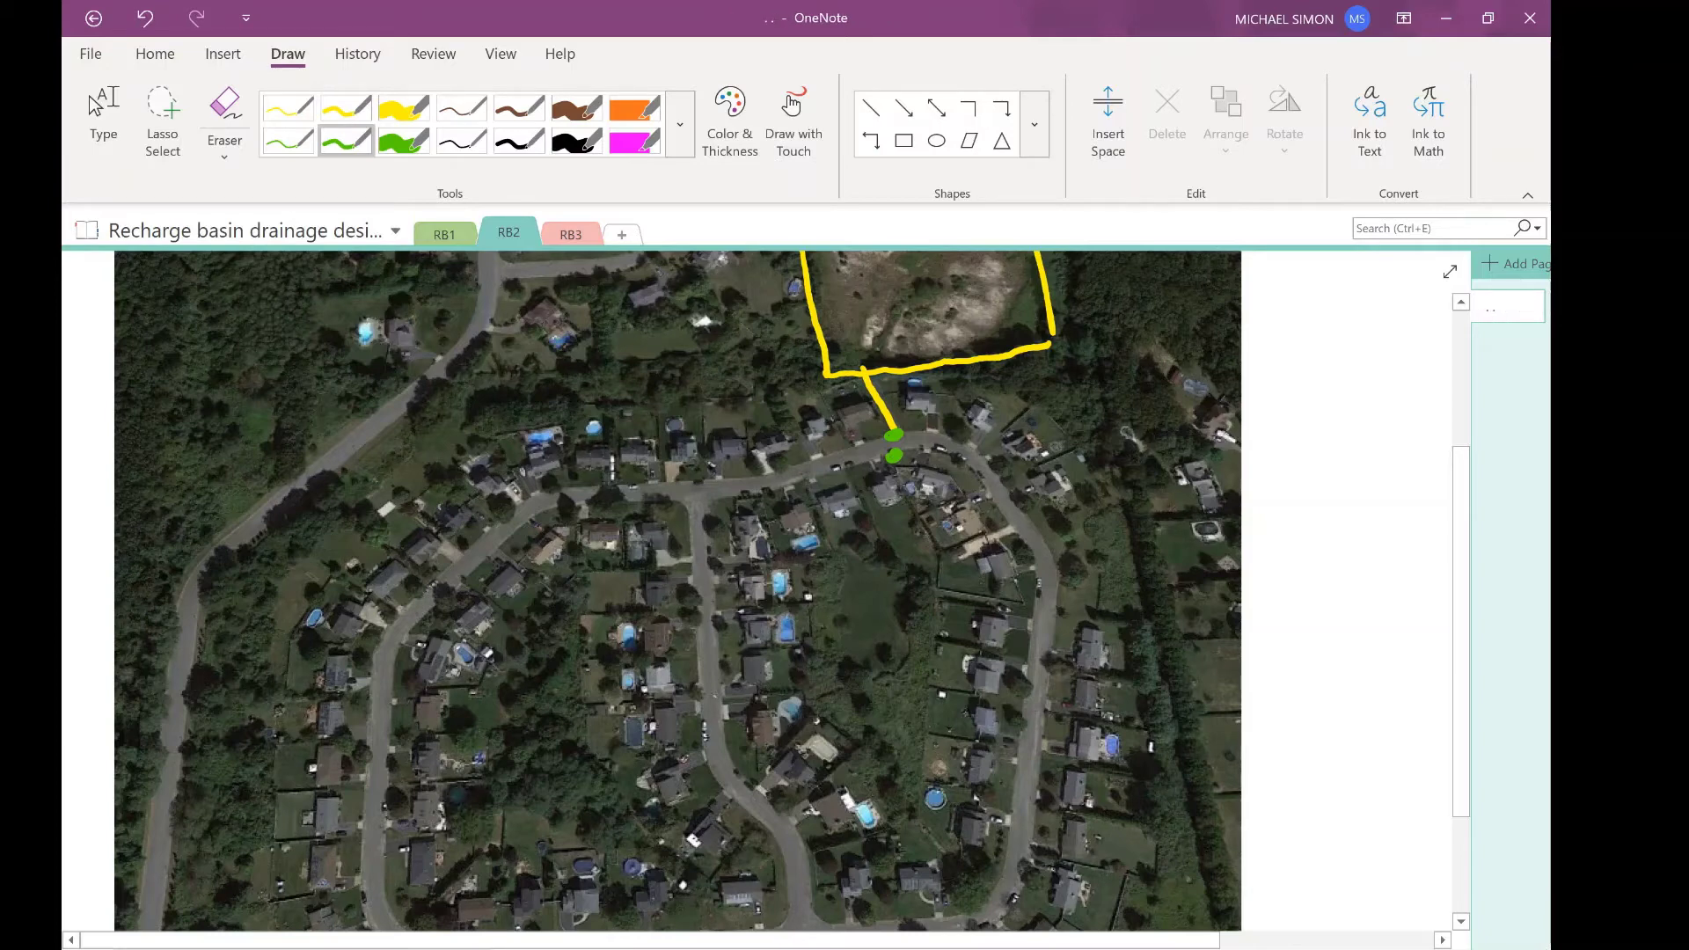
Scroll across the photo and add green catch basins on the northern and western roads
left_click(104, 123)
scroll(678, 589, "down", 1)
scroll(642, 590, "right", 1)
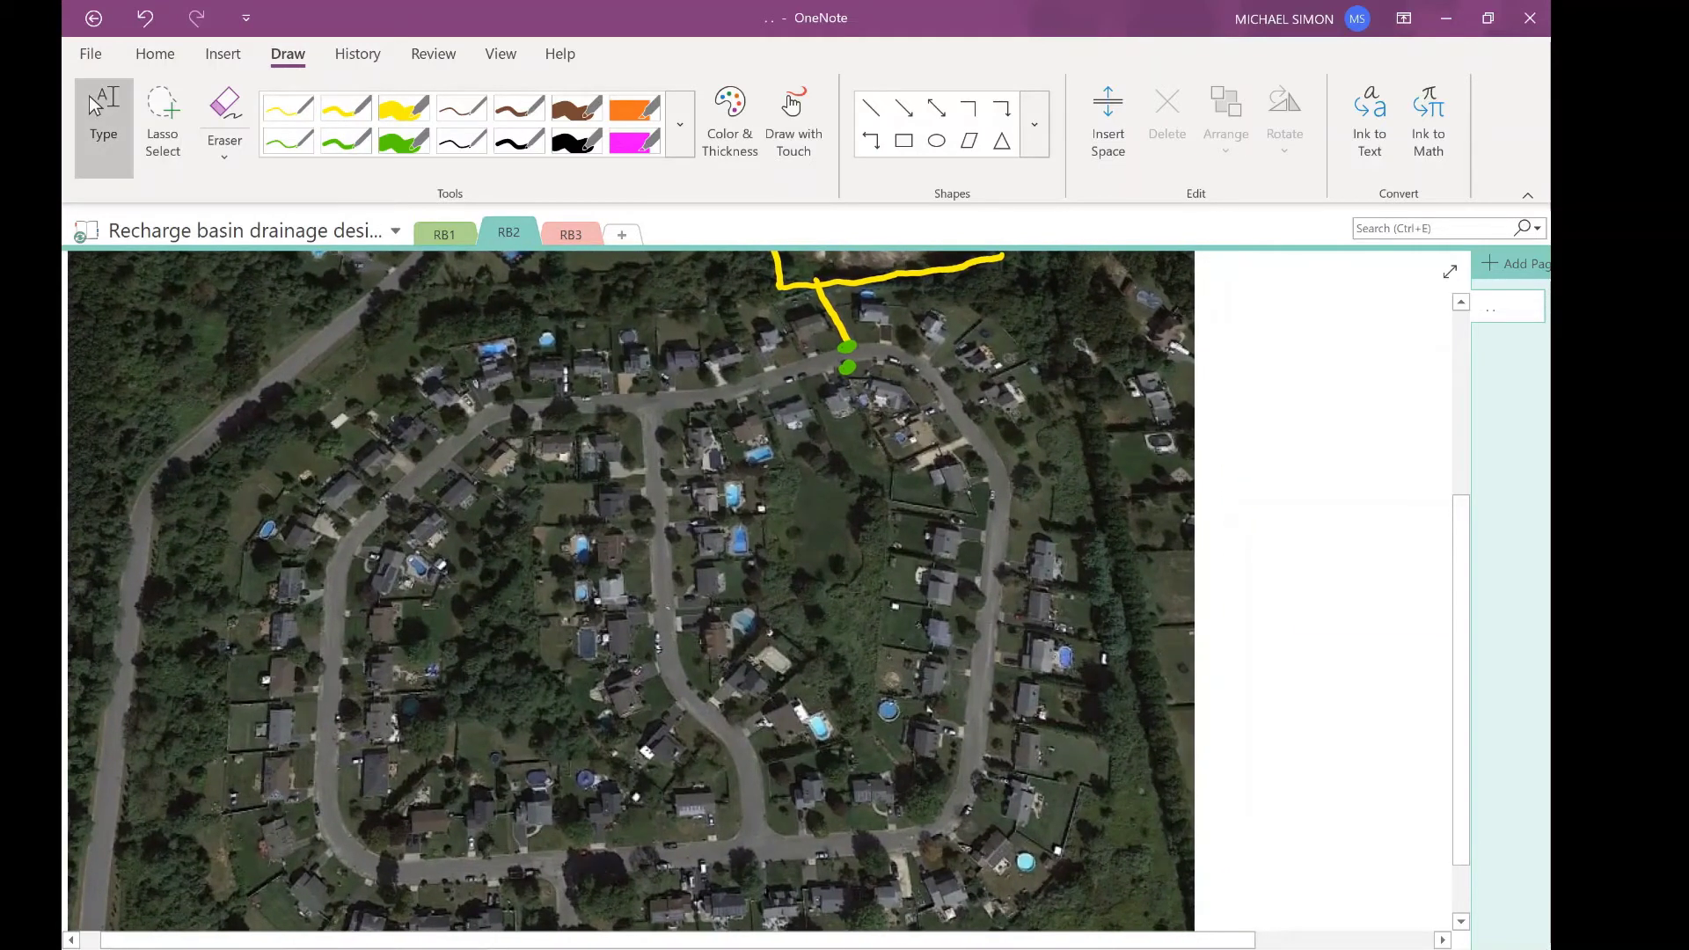
left_click(671, 413)
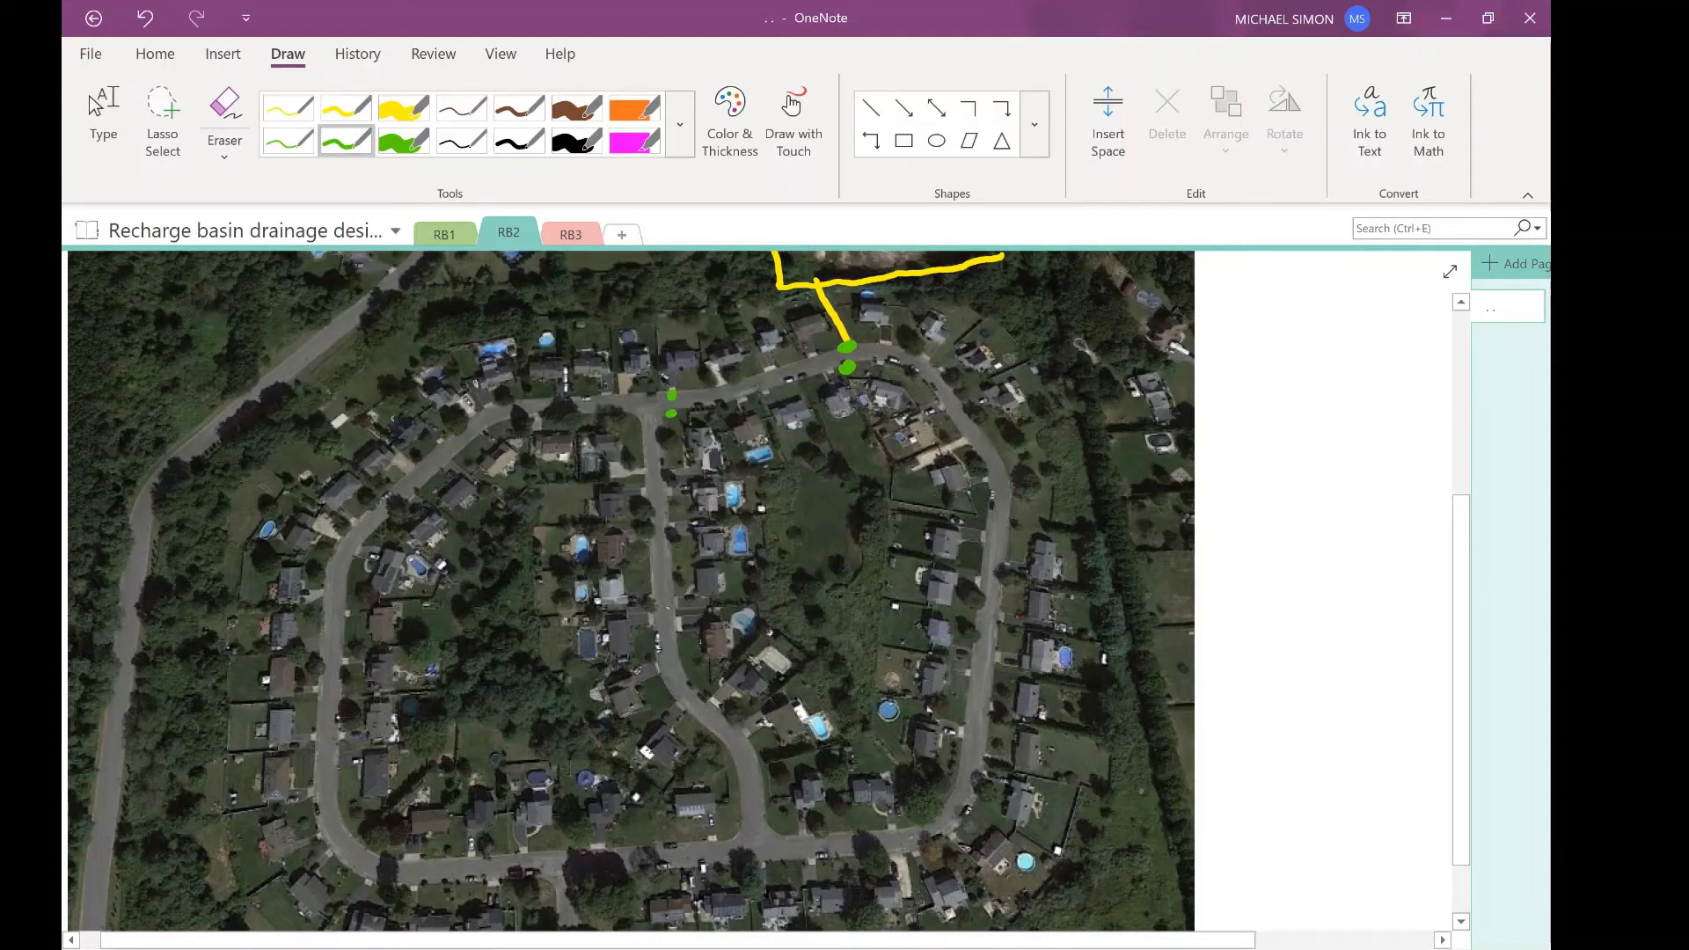
left_click(375, 506)
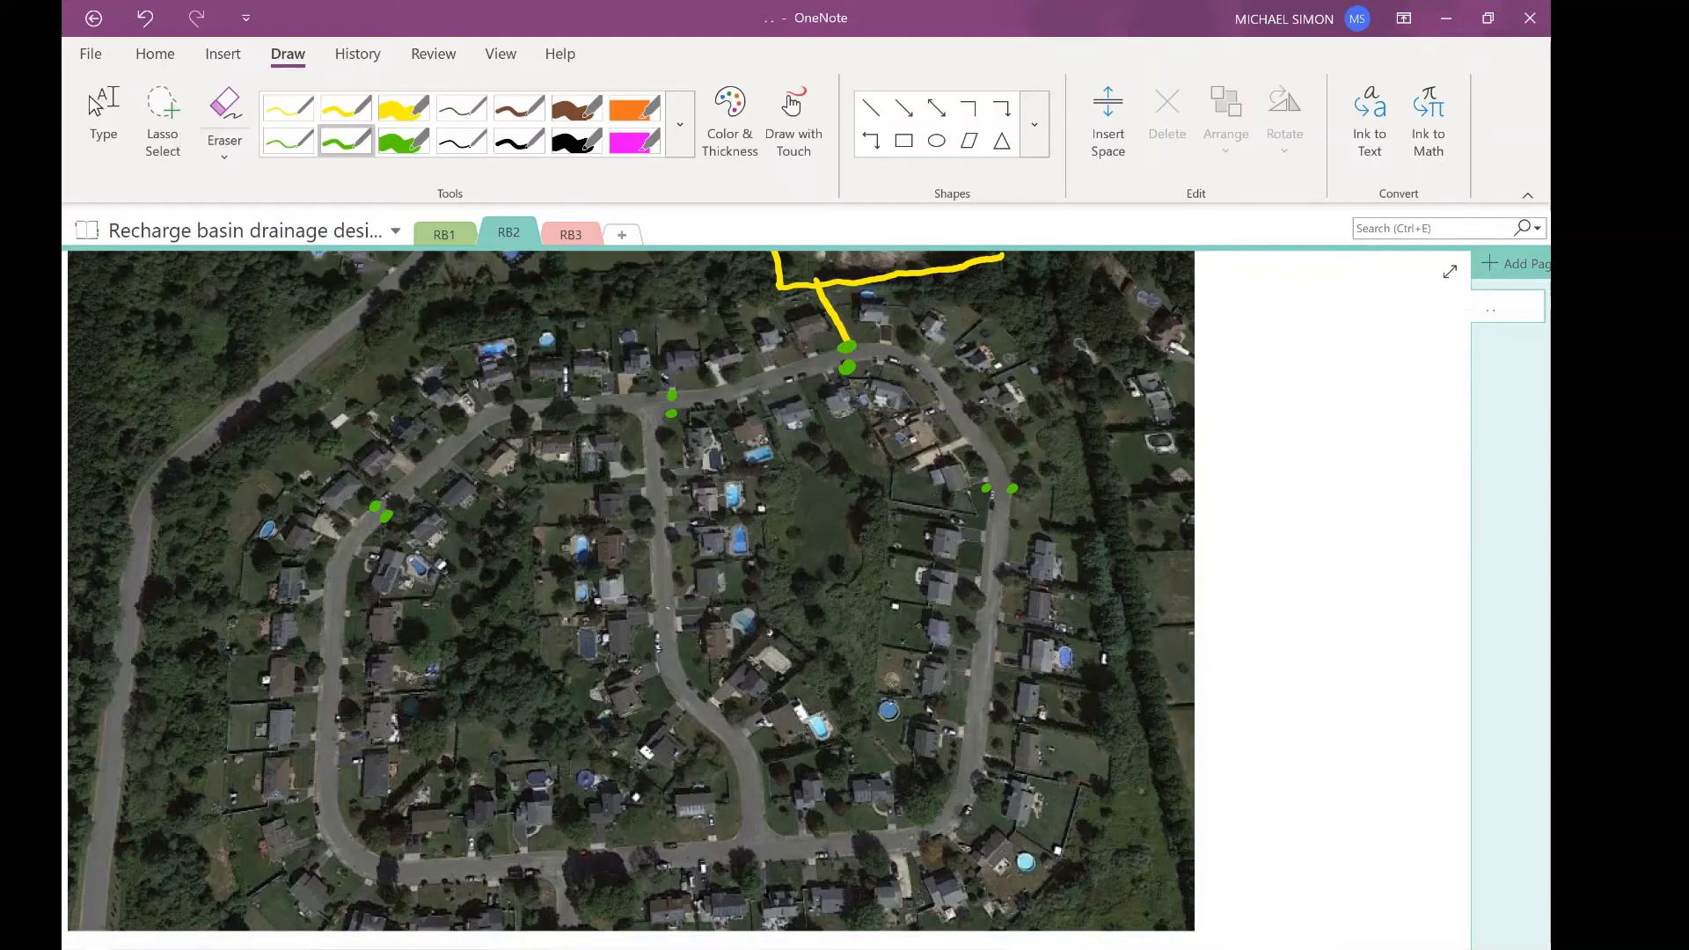
left_click(289, 111)
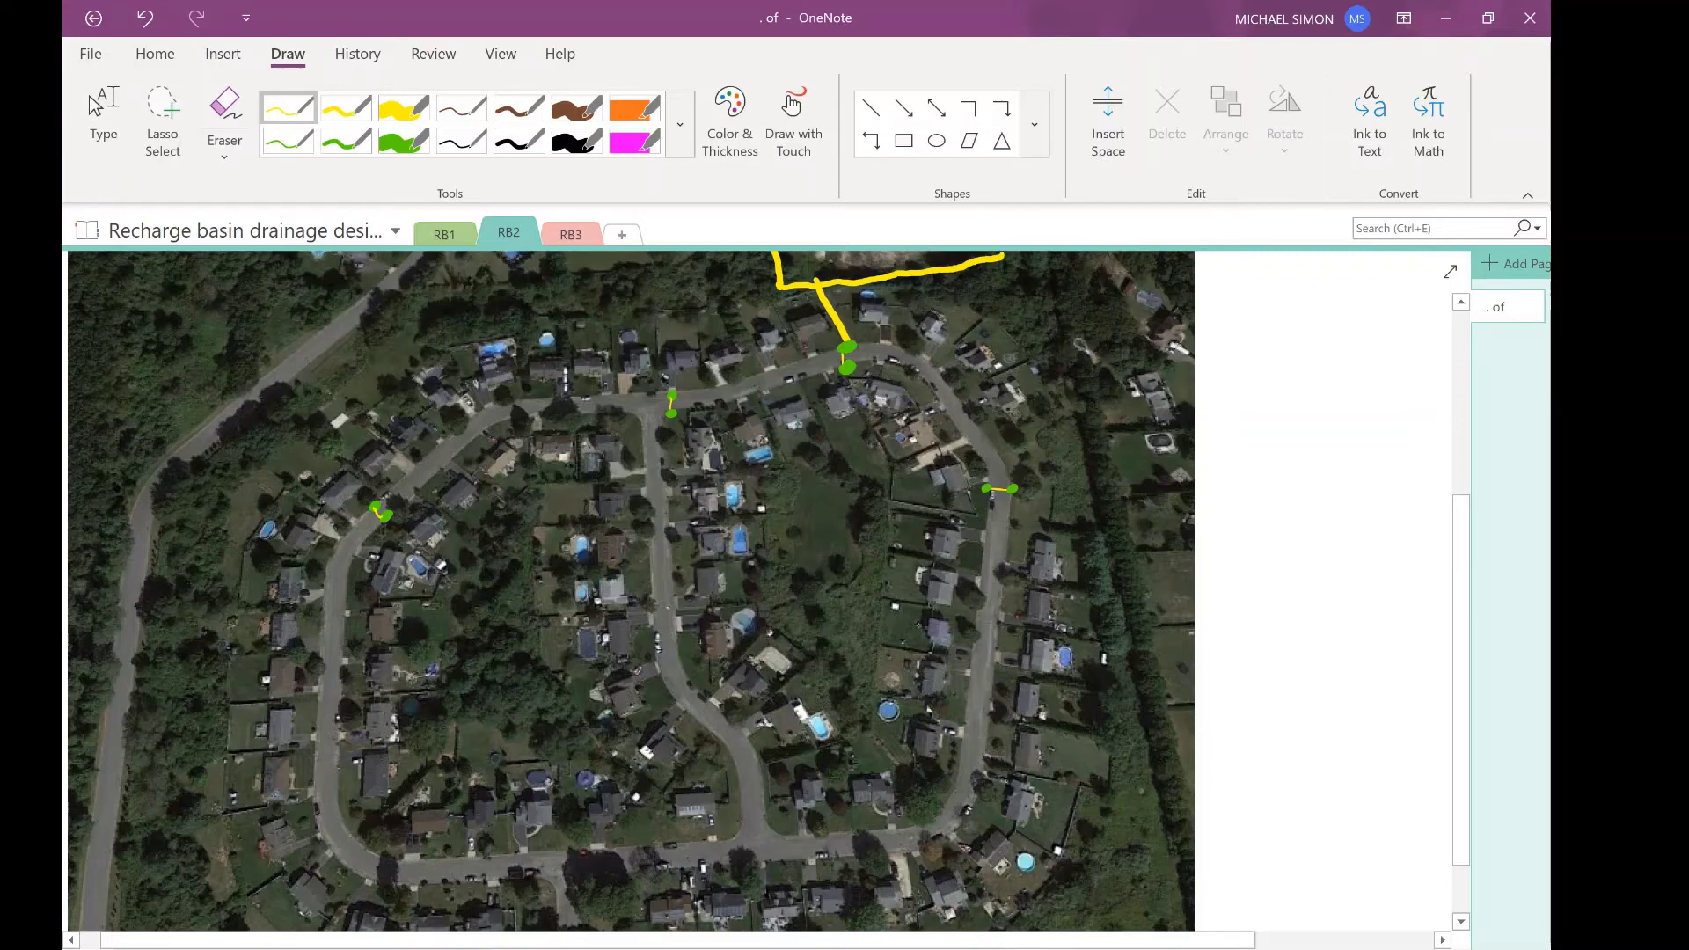
Mark green manholes on the northern road and near the eastern corner with the thick marker
left_click(402, 143)
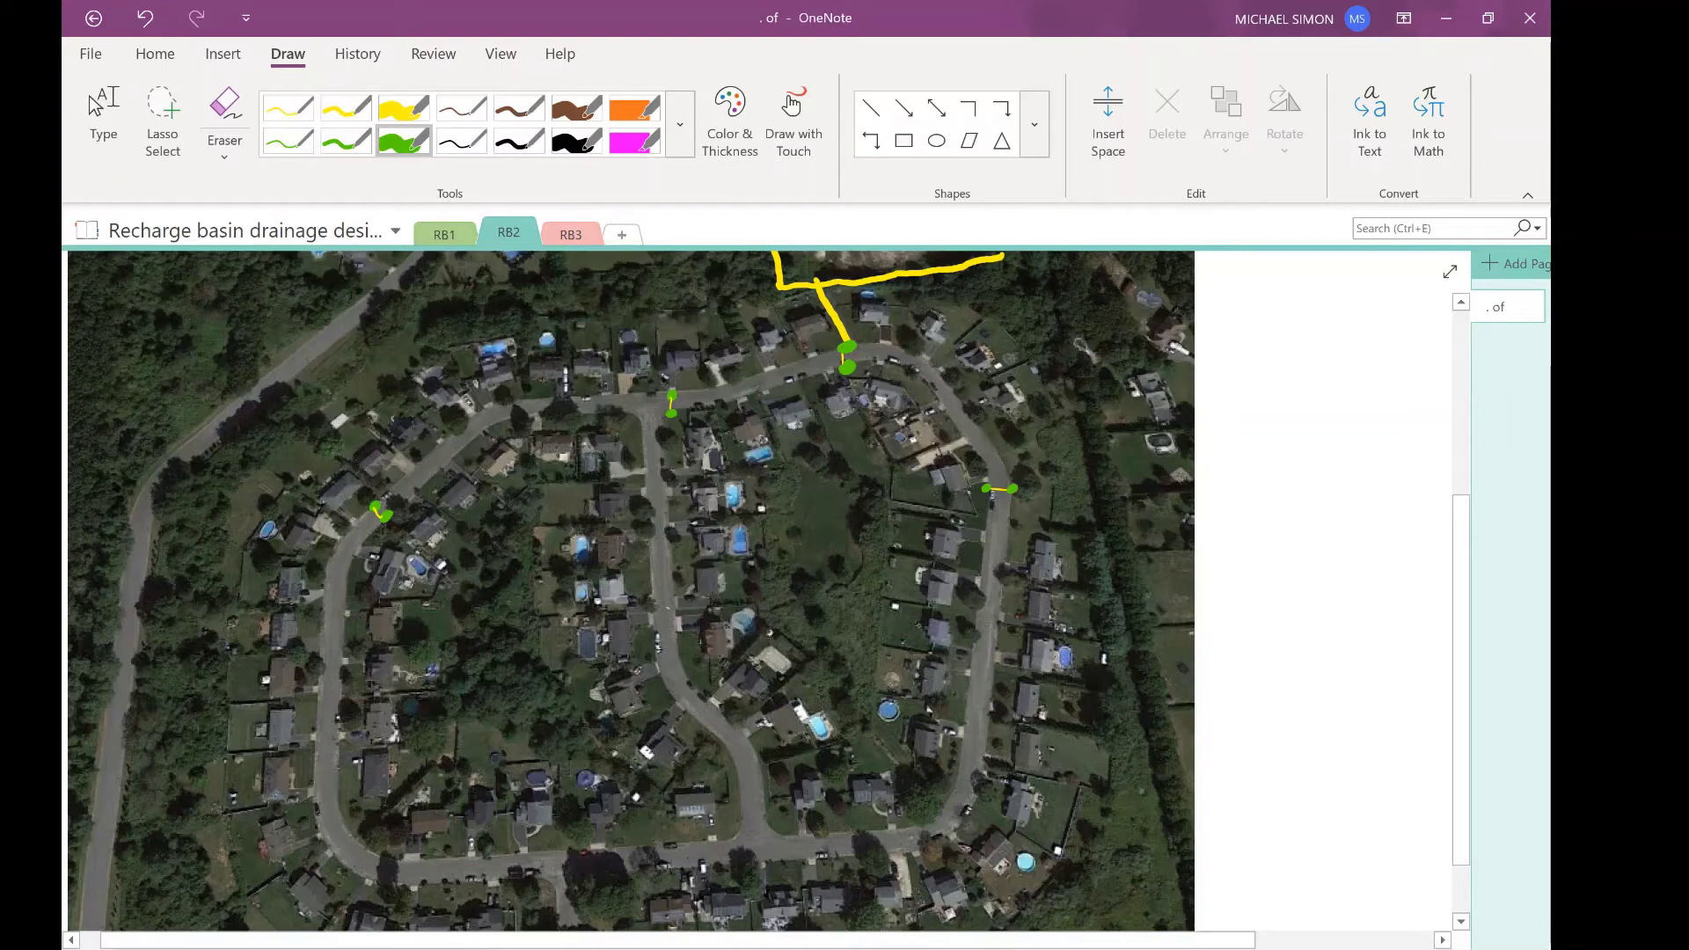
left_click(491, 412)
left_click_drag(928, 364, 918, 367)
Draw a thin yellow pipe from the western basin east, then erase and redraw the eastern run
left_click(287, 107)
mouse_move(380, 503)
left_mouse_down()
mouse_move(510, 408)
mouse_move(711, 390)
mouse_move(872, 346)
mouse_move(923, 361)
mouse_move(1008, 489)
left_mouse_up()
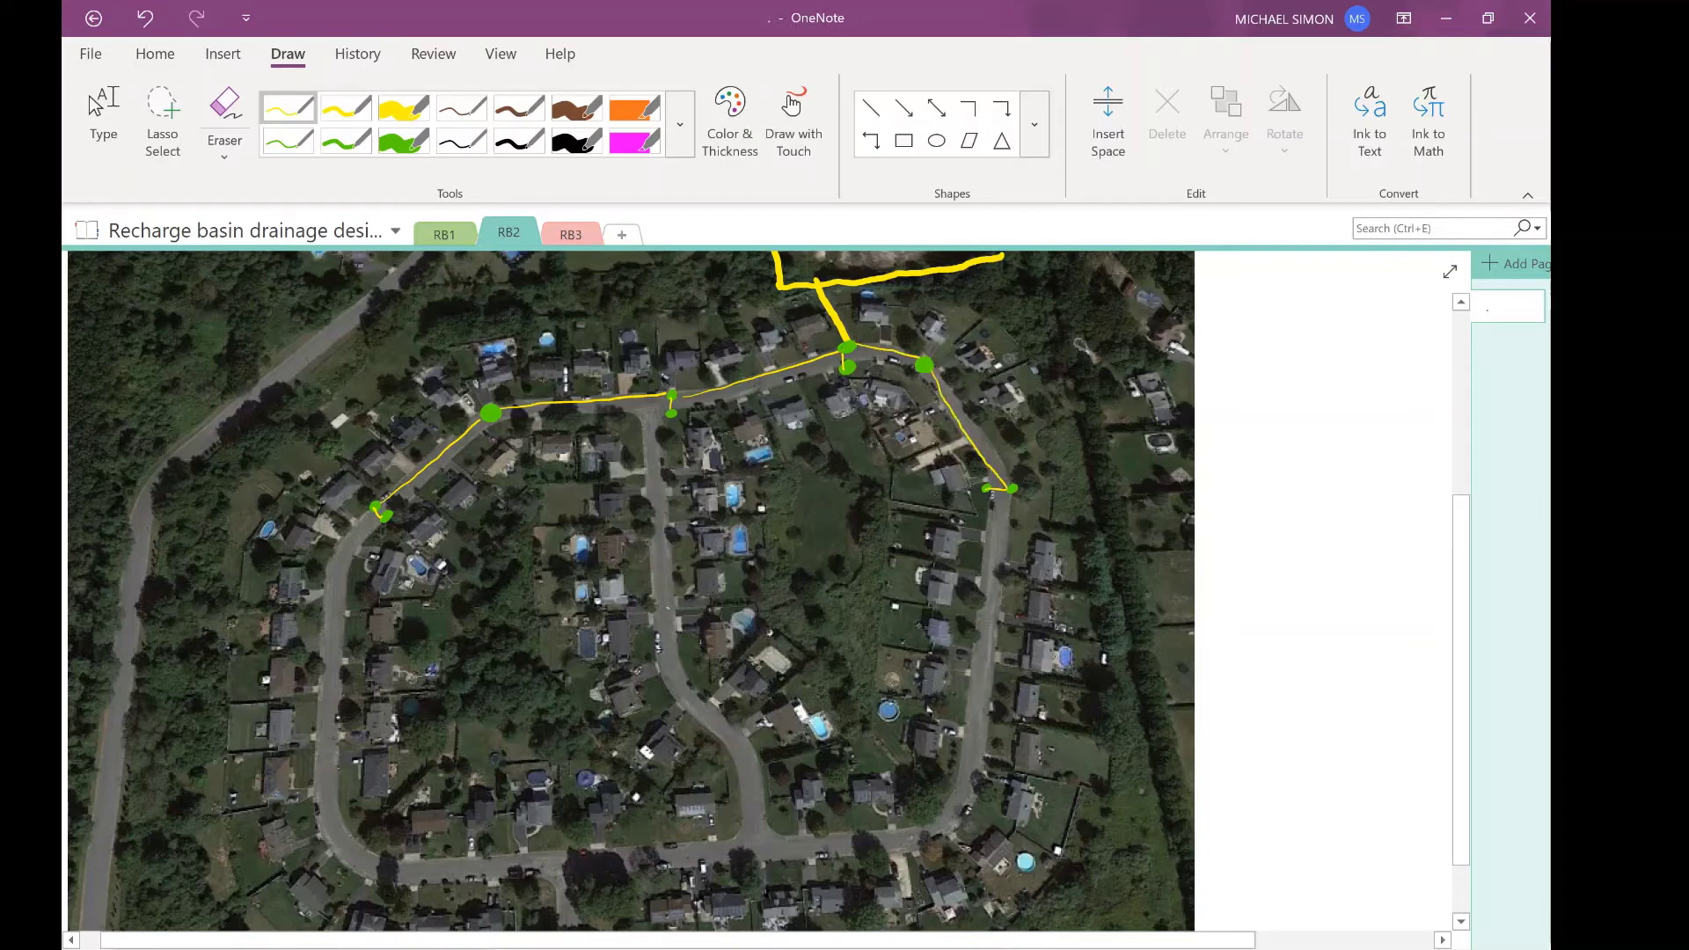
left_click(959, 423)
left_click_drag(925, 365, 1008, 490)
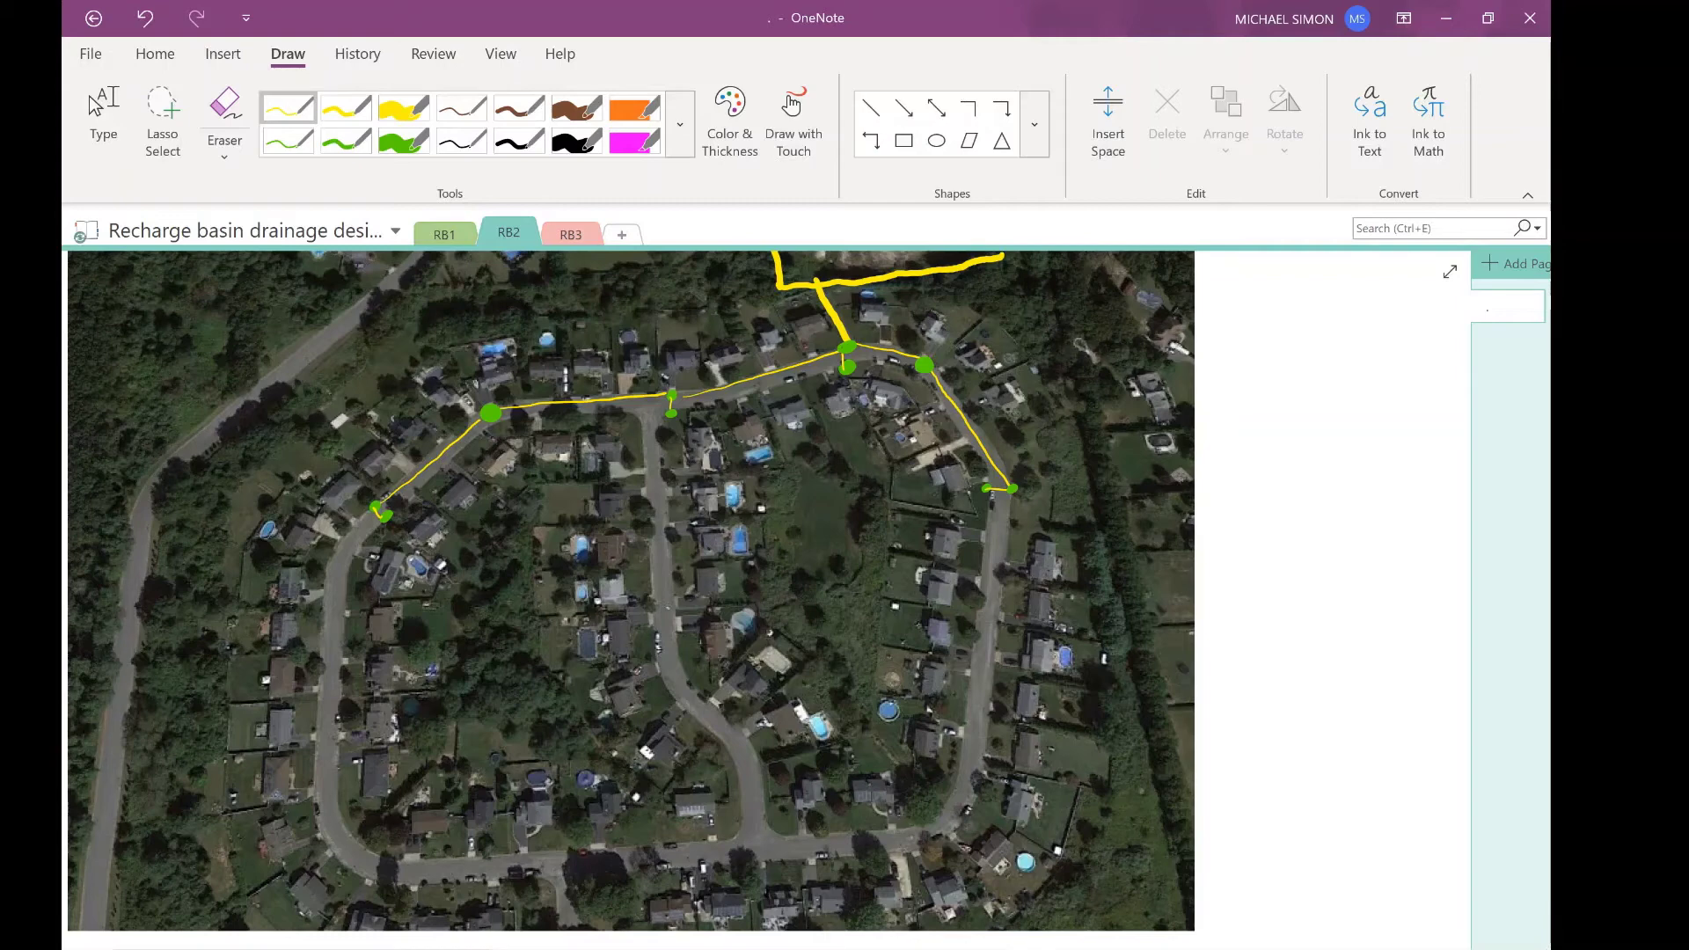
With the light-blue pen, draw flow arrows up the western and central roads
left_click(680, 124)
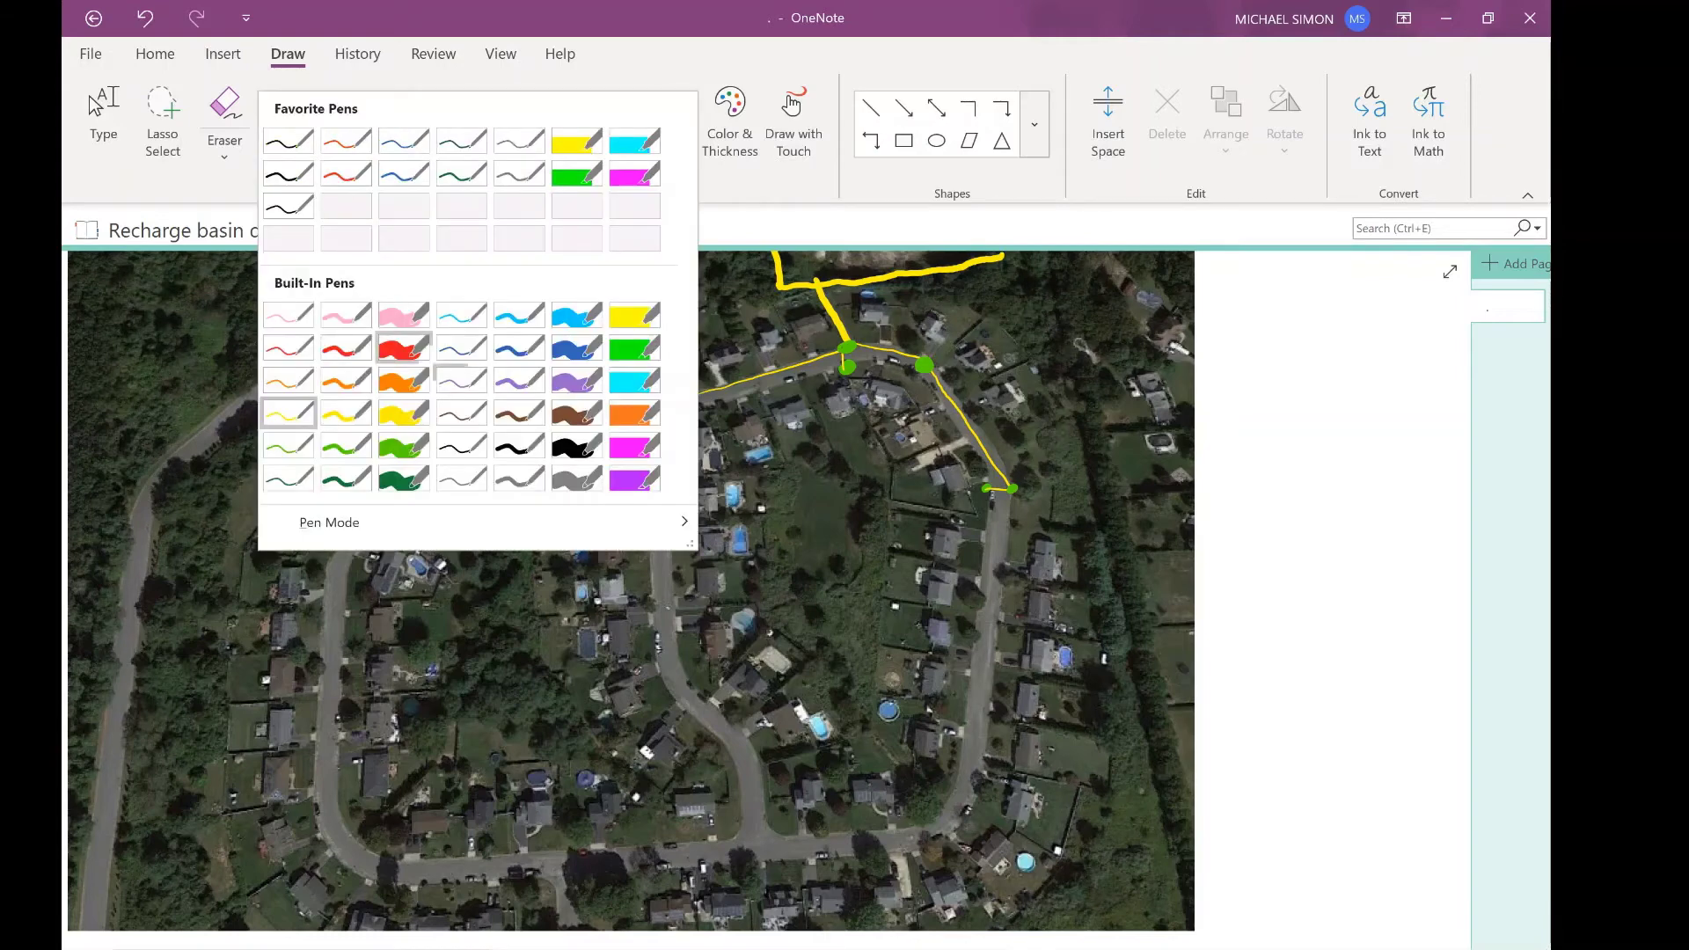
left_click(519, 315)
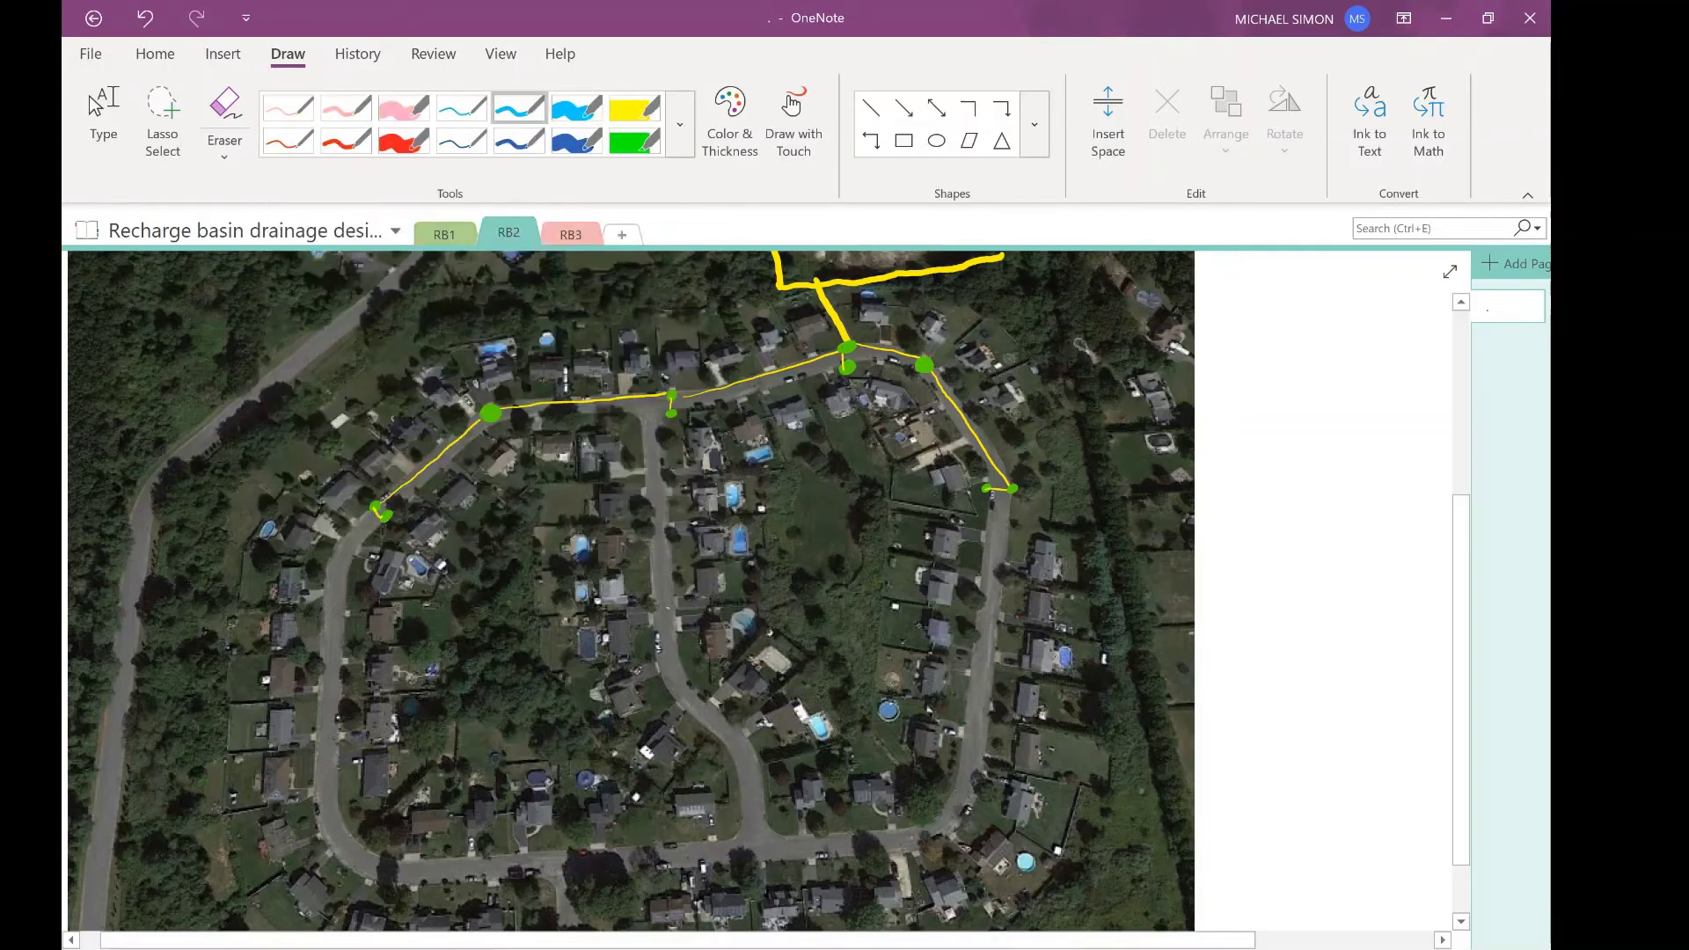
left_click_drag(328, 768, 326, 670)
left_click_drag(335, 578, 359, 539)
left_click_drag(754, 849, 749, 771)
mouse_move(699, 713)
left_mouse_down()
mouse_move(742, 750)
mouse_move(678, 683)
left_mouse_up()
left_click_drag(662, 607, 656, 506)
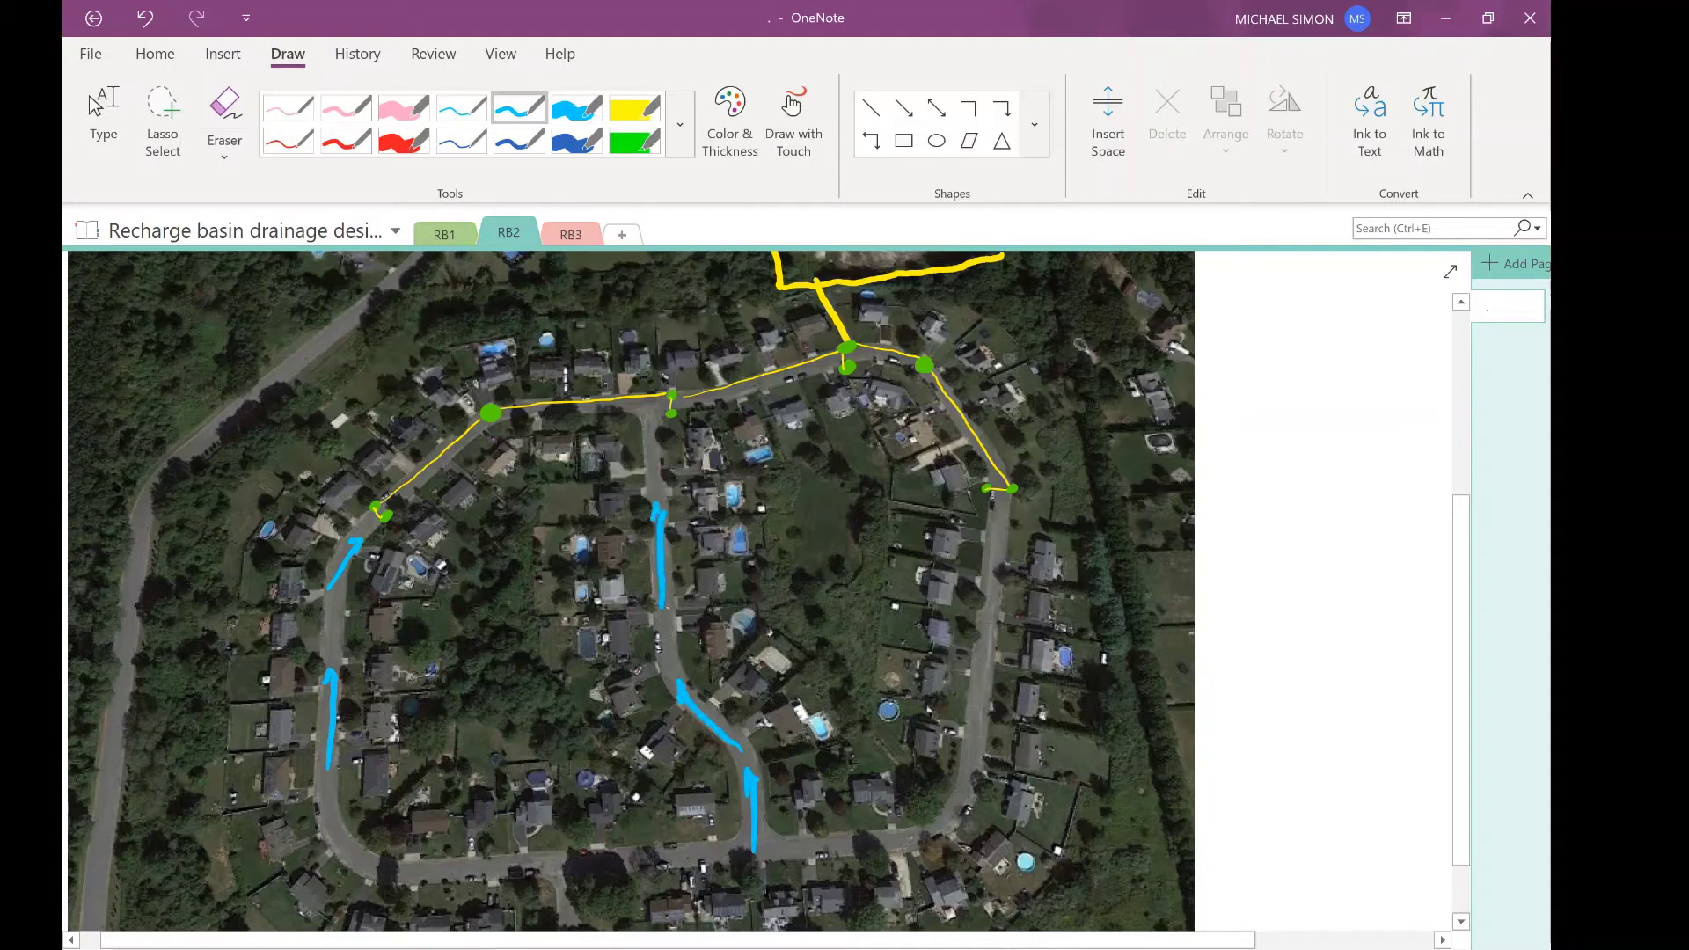
Add flow arrows up the eastern road and along the bottom road, scribbling the bottom-left bend
left_click_drag(965, 787, 989, 664)
left_click_drag(984, 590, 1001, 508)
left_click_drag(824, 835, 932, 826)
mouse_move(689, 850)
left_mouse_down()
mouse_move(554, 858)
mouse_move(585, 865)
left_mouse_up()
mouse_move(462, 871)
left_mouse_down()
mouse_move(414, 870)
mouse_move(359, 827)
mouse_move(379, 823)
left_mouse_up()
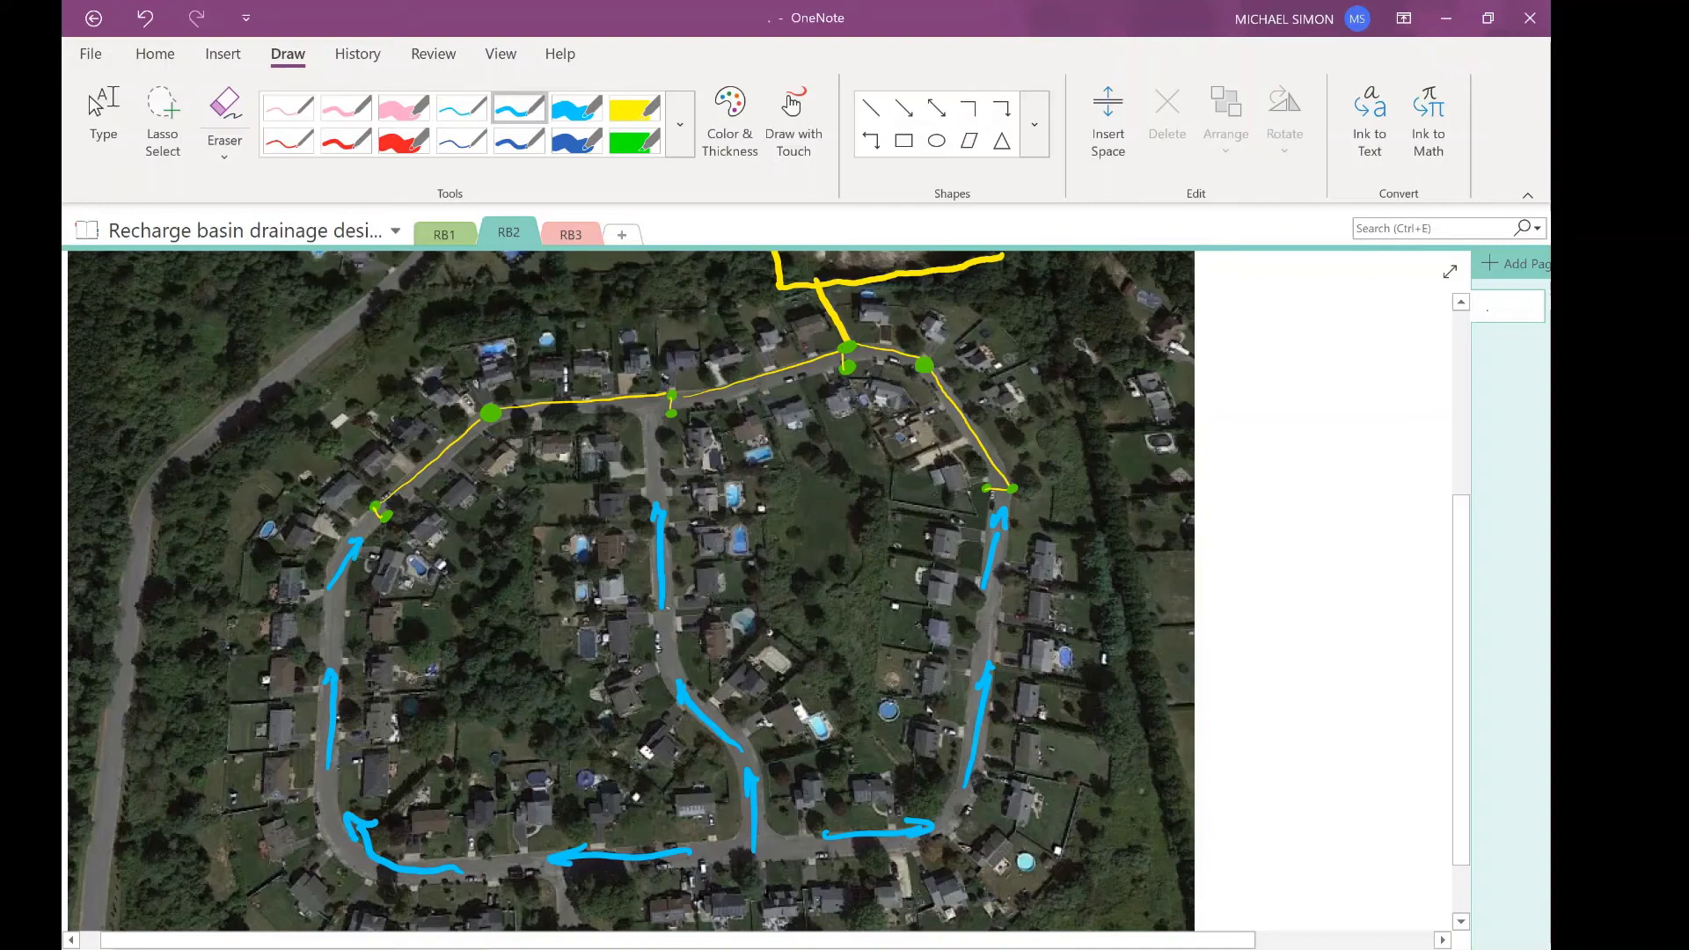
mouse_move(444, 836)
left_mouse_down()
mouse_move(339, 879)
mouse_move(414, 822)
mouse_move(369, 889)
mouse_move(405, 818)
left_mouse_up()
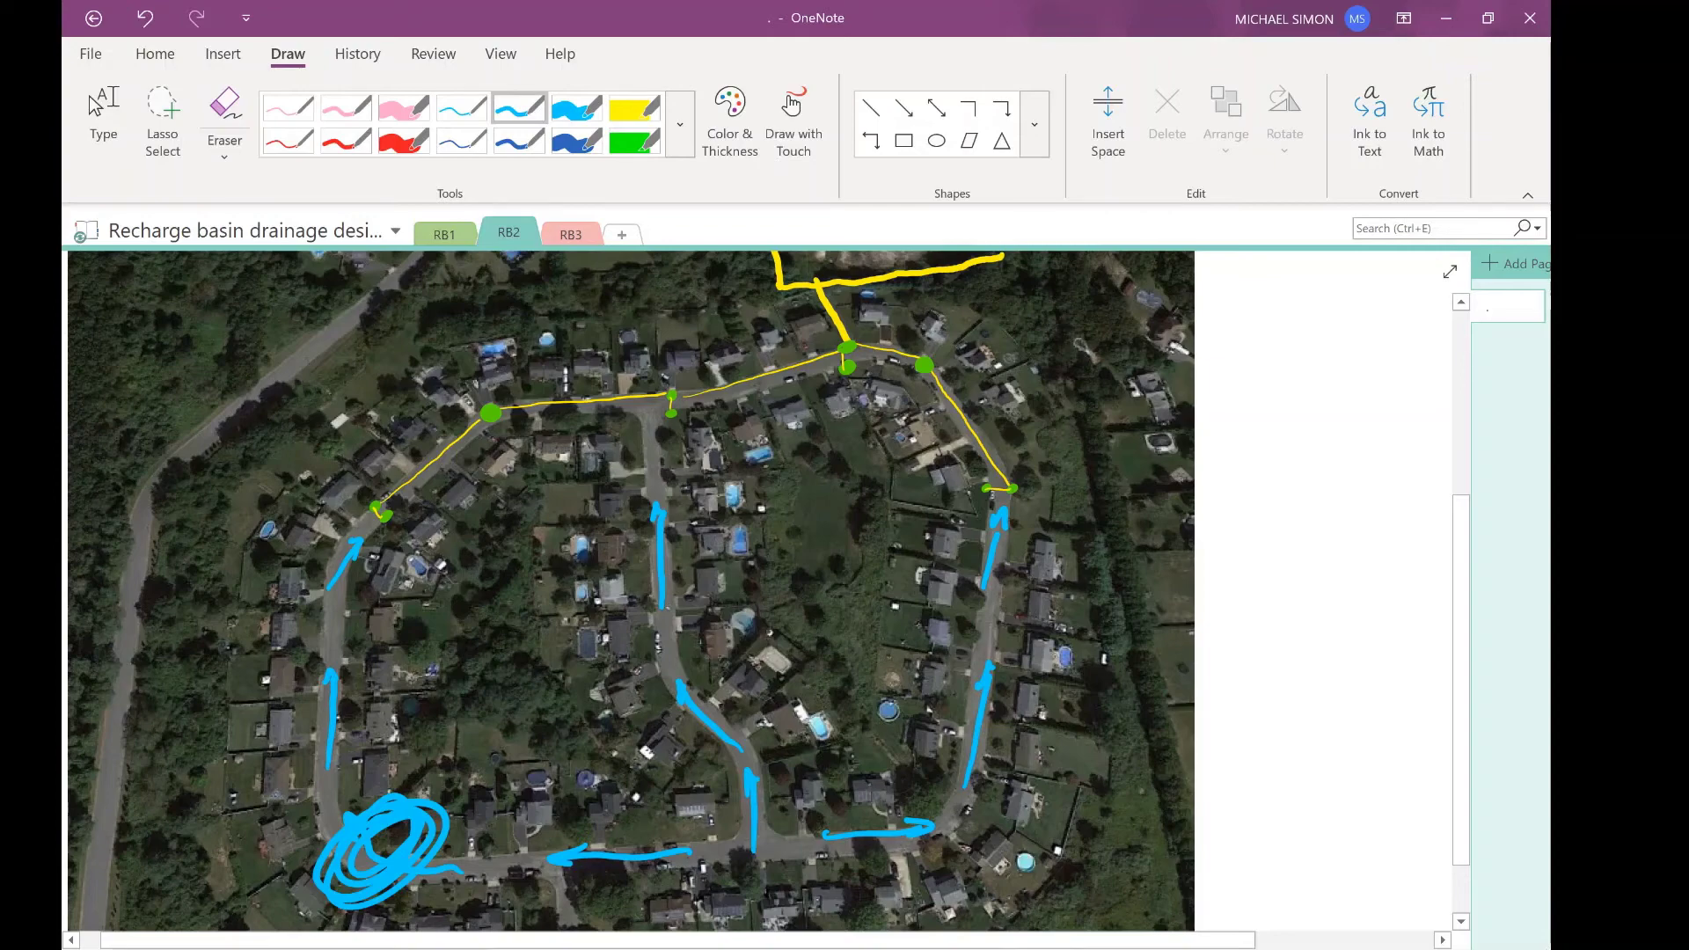
left_click(104, 123)
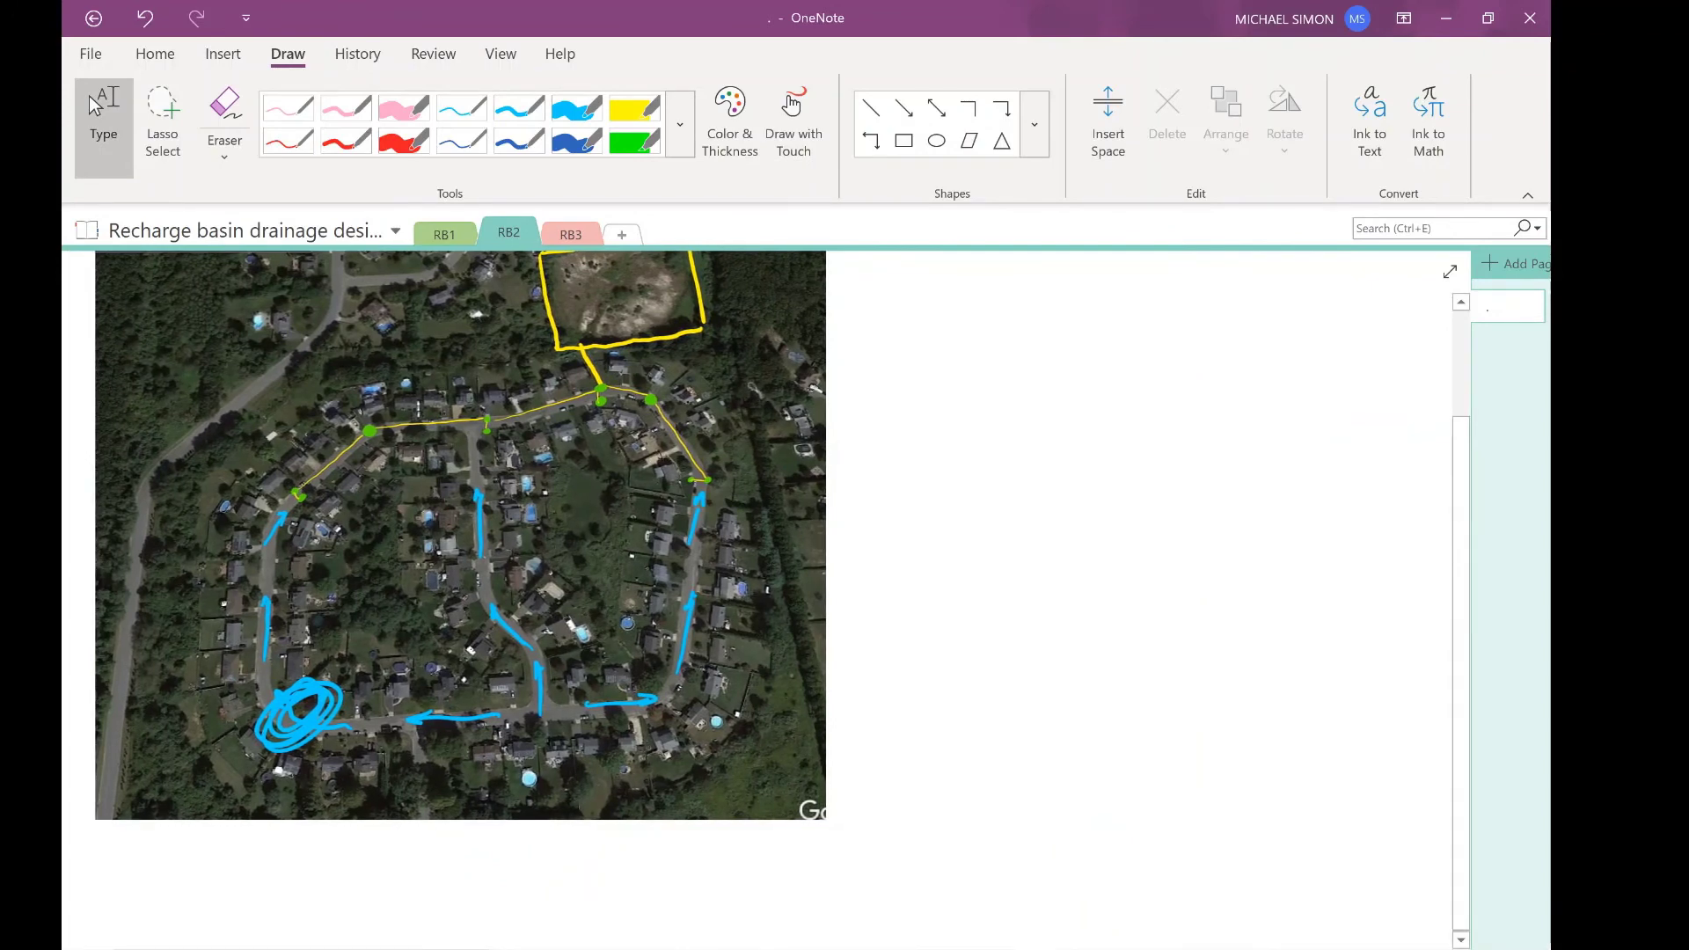
Outline the drainage area's boundary in blue around the subdivision
left_click(518, 108)
mouse_move(358, 364)
left_mouse_down()
mouse_move(189, 485)
mouse_move(204, 714)
mouse_move(246, 809)
left_mouse_up()
mouse_move(274, 802)
left_mouse_down()
mouse_move(699, 793)
mouse_move(771, 677)
mouse_move(773, 536)
mouse_move(758, 370)
mouse_move(665, 358)
left_mouse_up()
left_click_drag(354, 368, 630, 352)
mouse_move(806, 483)
left_mouse_down()
mouse_move(840, 447)
mouse_move(820, 493)
left_mouse_up()
Handwrite the runoff formula Q=CIA beside the map
mouse_move(847, 471)
left_mouse_down()
mouse_move(870, 496)
mouse_move(915, 442)
left_mouse_up()
mouse_move(883, 481)
left_mouse_down()
mouse_move(912, 443)
mouse_move(969, 475)
left_mouse_up()
left_click_drag(980, 477, 1029, 463)
mouse_move(1071, 396)
left_mouse_down()
mouse_move(1045, 459)
mouse_move(1078, 466)
left_mouse_up()
left_click_drag(1074, 438, 1096, 431)
Start the second equation line with Q = .3 ×
mouse_move(852, 526)
left_mouse_down()
mouse_move(827, 541)
mouse_move(849, 521)
left_mouse_up()
mouse_move(853, 563)
left_mouse_down()
mouse_move(882, 576)
mouse_move(905, 539)
left_mouse_up()
mouse_move(886, 567)
left_mouse_down()
mouse_move(978, 524)
mouse_move(962, 556)
mouse_move(1020, 545)
left_mouse_up()
left_click(940, 557)
left_click_drag(1021, 518, 990, 546)
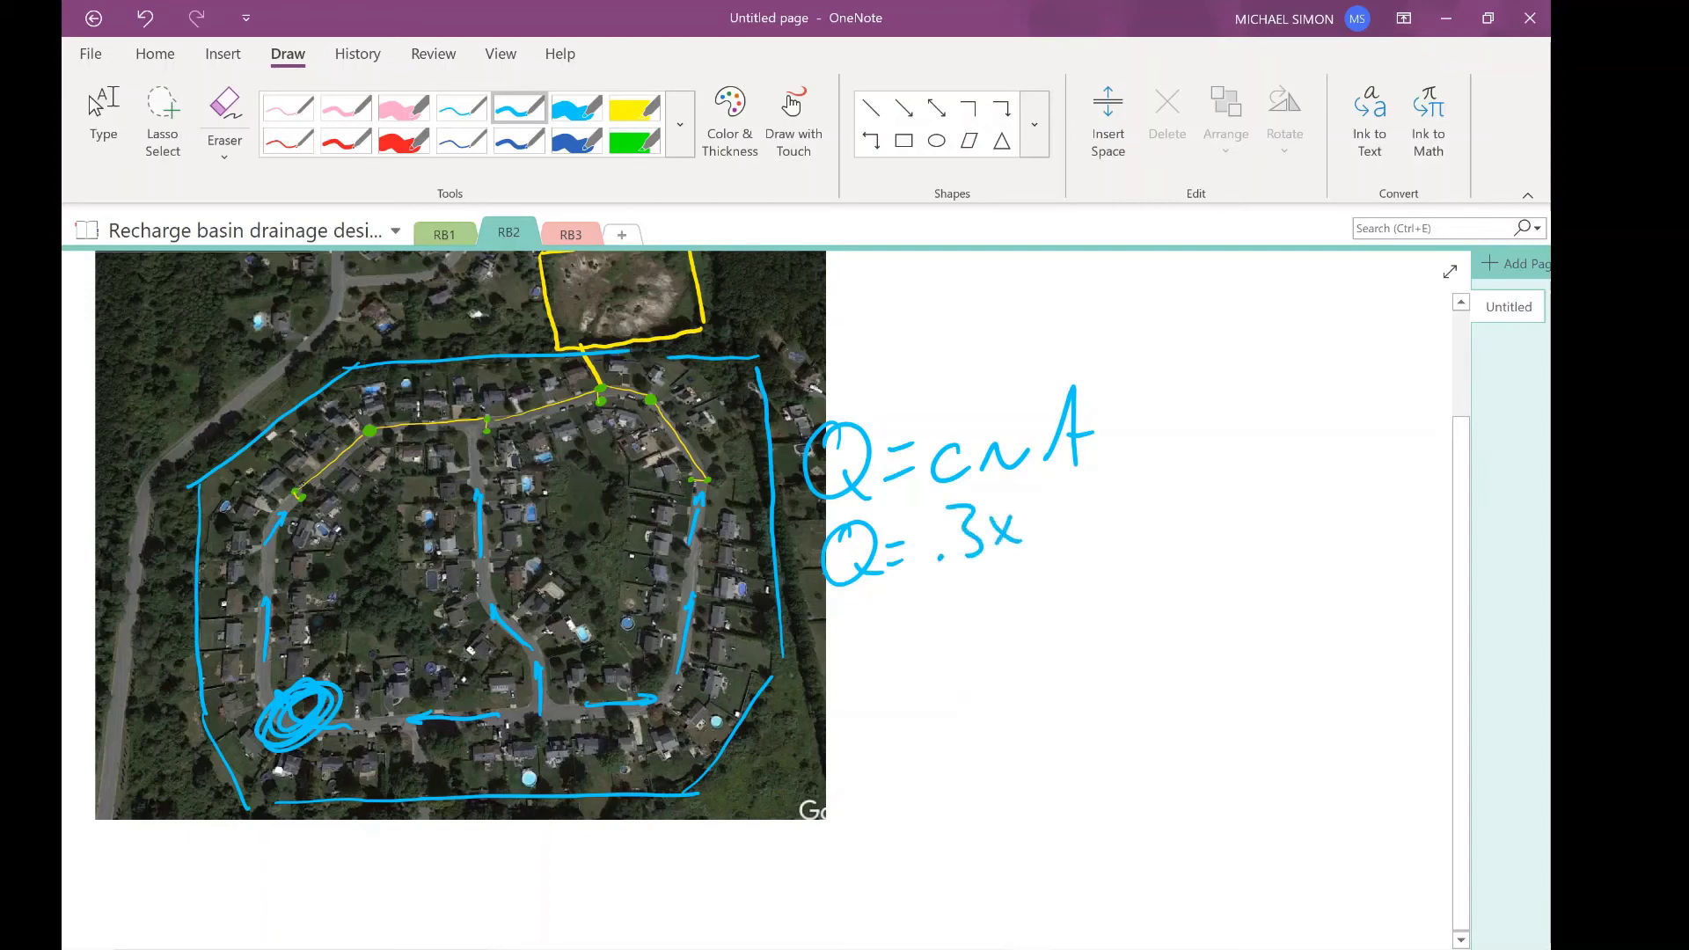
Write the rainfall depth 8" over 12"/ft followed by another multiplication sign
mouse_move(1062, 487)
left_mouse_down()
mouse_move(1048, 513)
mouse_move(1070, 485)
left_mouse_up()
mouse_move(1039, 518)
left_mouse_down()
mouse_move(1087, 507)
mouse_move(1048, 526)
mouse_move(1091, 543)
left_mouse_up()
left_click_drag(1087, 476, 1090, 498)
mouse_move(1036, 581)
left_mouse_down()
mouse_move(1033, 607)
mouse_move(1056, 600)
left_mouse_up()
left_click_drag(1063, 564, 1061, 616)
left_click_drag(1100, 579, 1088, 604)
left_click_drag(1097, 581, 1110, 605)
left_click_drag(1103, 524, 1123, 546)
left_click_drag(1121, 526, 1105, 545)
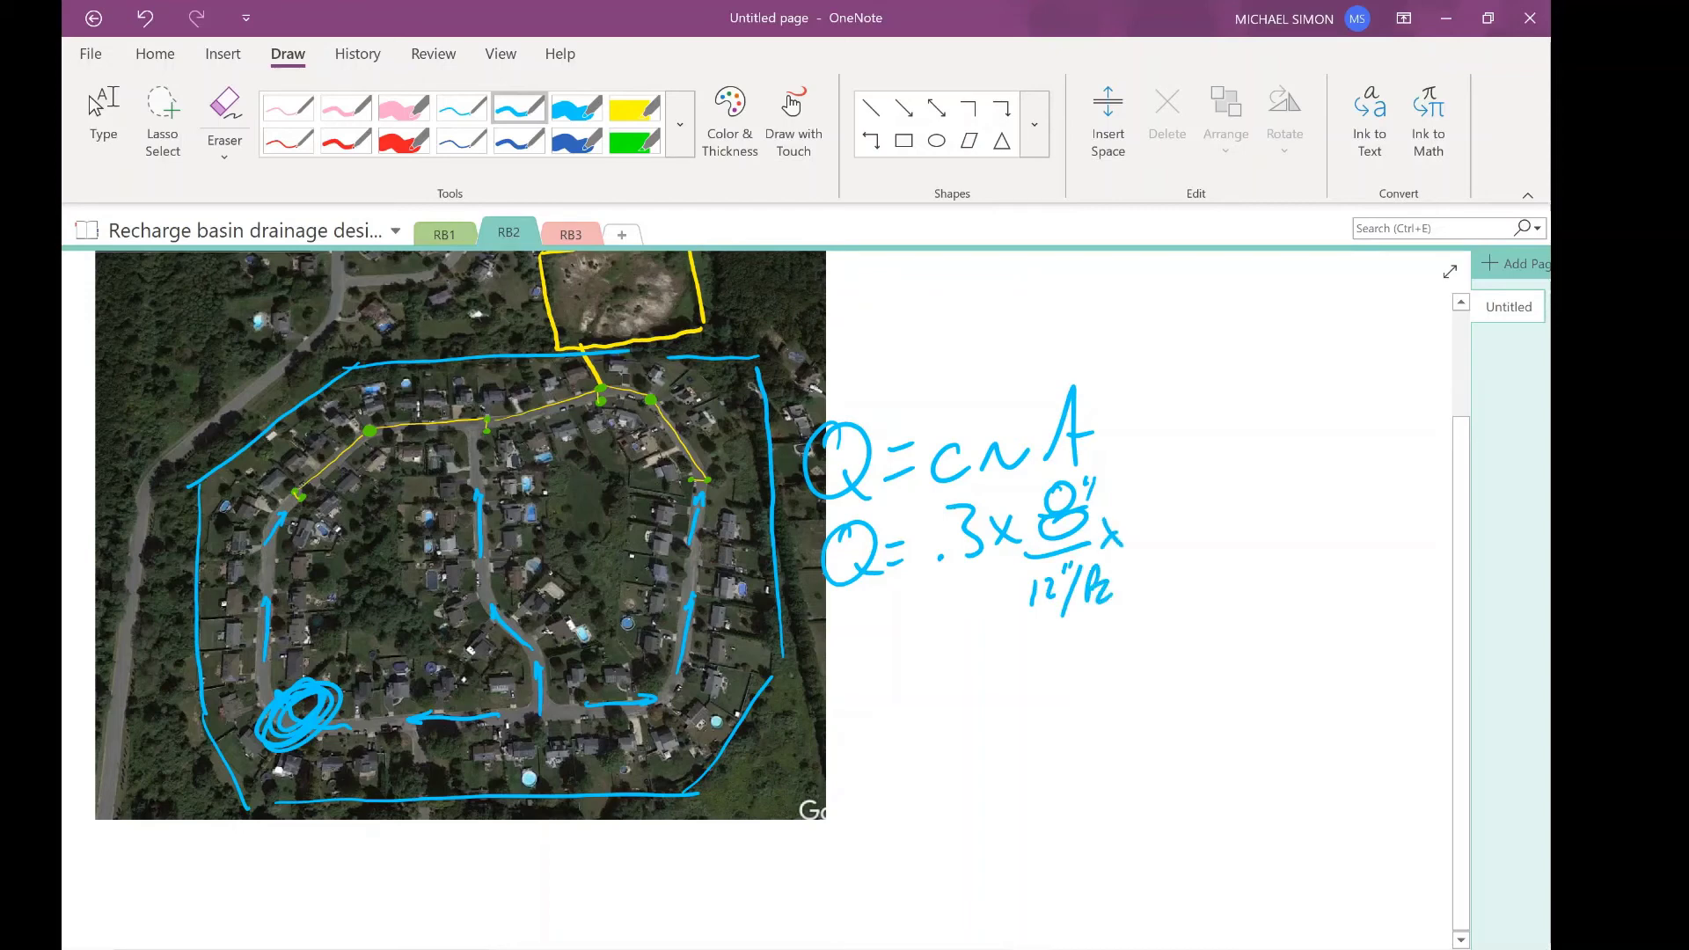
Write the drainage area figure 500,000 SF to finish the equation
left_click_drag(1152, 483, 1147, 526)
mouse_move(1152, 480)
left_mouse_down()
mouse_move(1226, 483)
mouse_move(1232, 528)
left_mouse_up()
left_click_drag(1259, 493, 1279, 488)
left_click_drag(1307, 484, 1328, 471)
left_click_drag(1344, 472, 1359, 464)
left_click_drag(1345, 480, 1358, 475)
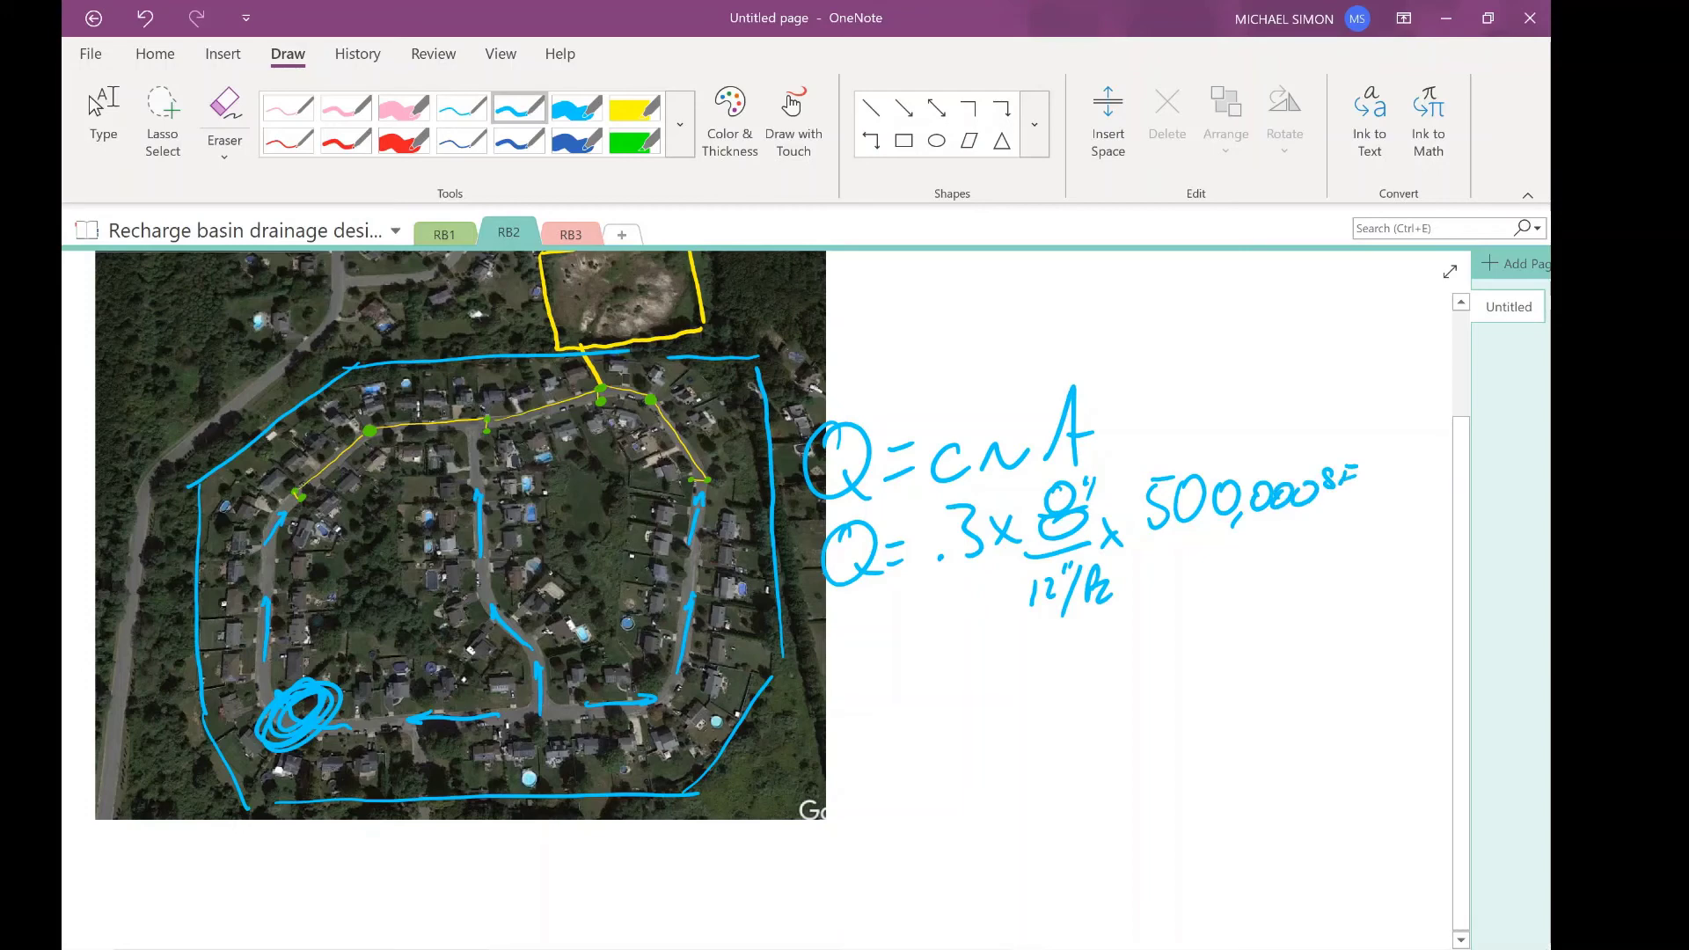
Note "BIG #" below the equation and scribble blue water inside the top basin
left_click_drag(869, 653, 863, 656)
mouse_move(880, 695)
left_mouse_down()
mouse_move(900, 713)
mouse_move(974, 699)
left_mouse_up()
left_click_drag(984, 686, 1019, 688)
left_click_drag(1050, 649, 1049, 690)
left_click_drag(1071, 632, 1065, 662)
mouse_move(1038, 663)
left_mouse_down()
mouse_move(1084, 651)
mouse_move(1082, 665)
left_mouse_up()
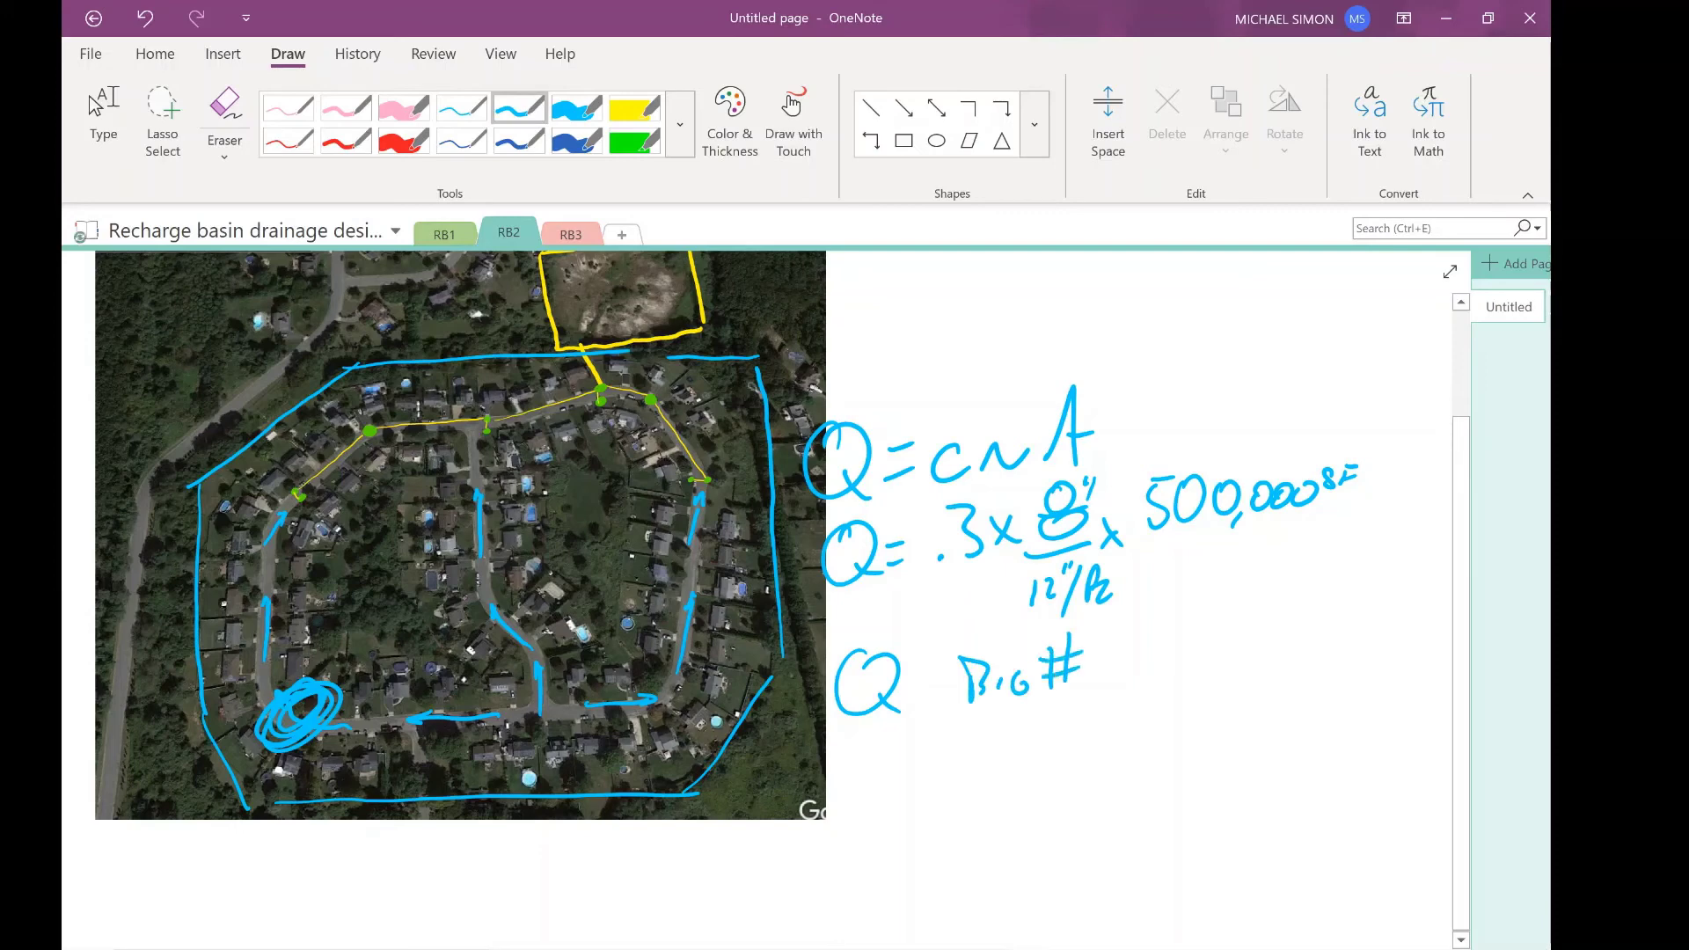
mouse_move(616, 290)
left_mouse_down()
mouse_move(626, 269)
mouse_move(658, 289)
left_mouse_up()
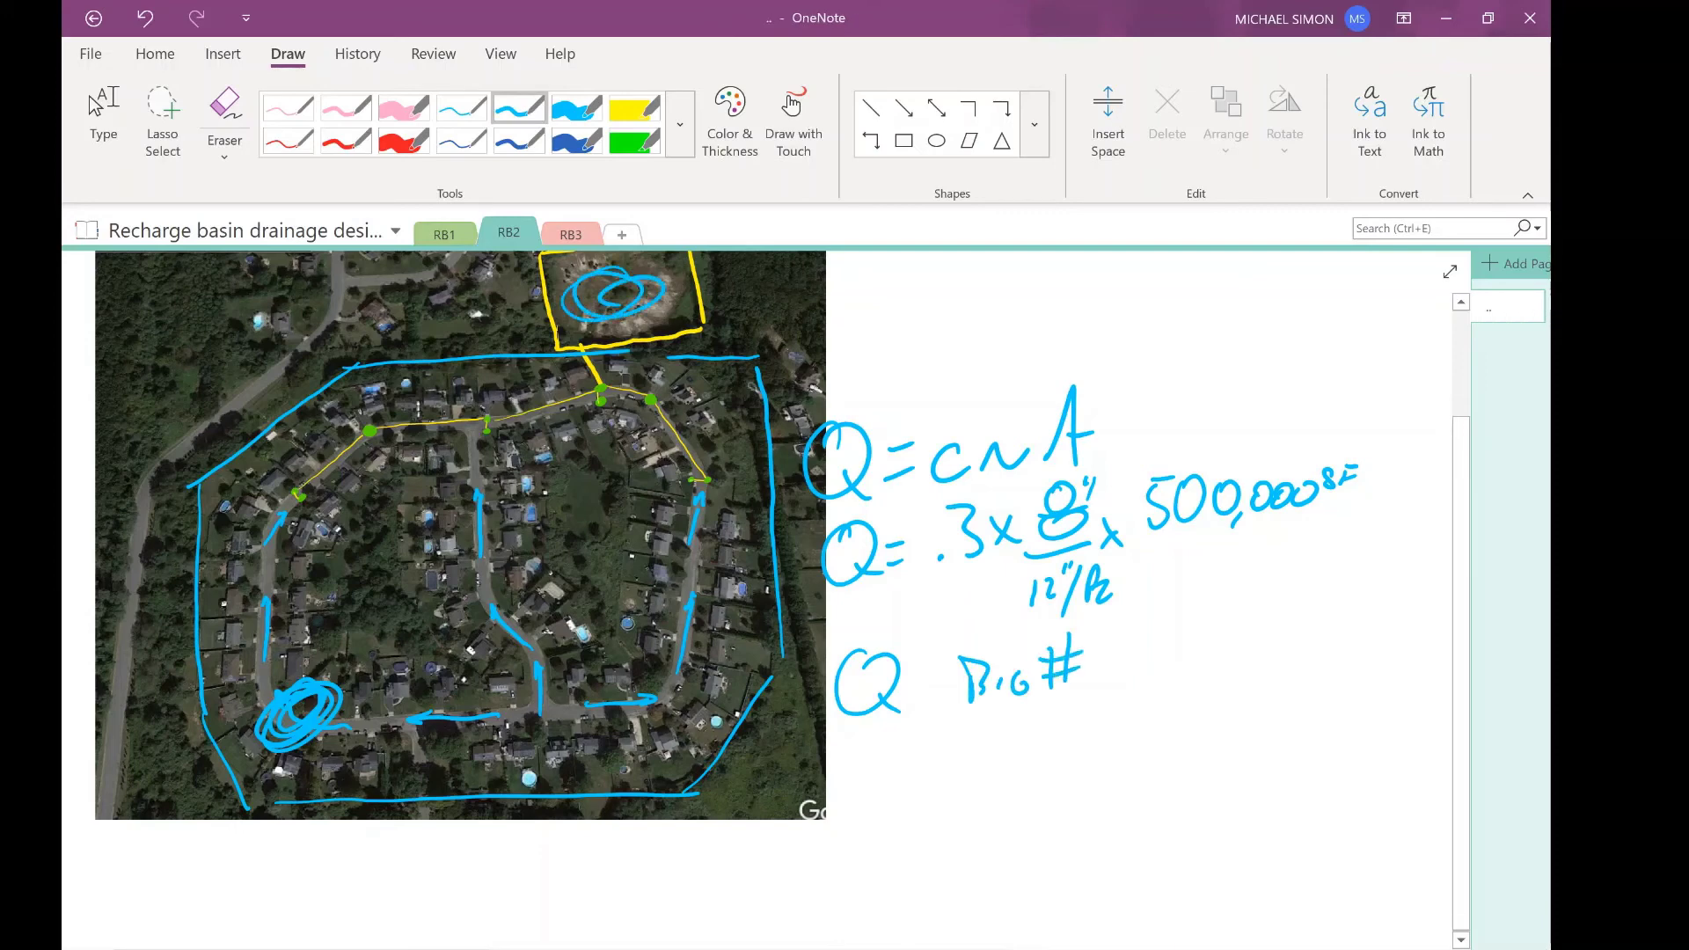
Open the RB3 section's aerial map and outline the bare lower-right lot in blue
left_click(103, 119)
left_click(570, 234)
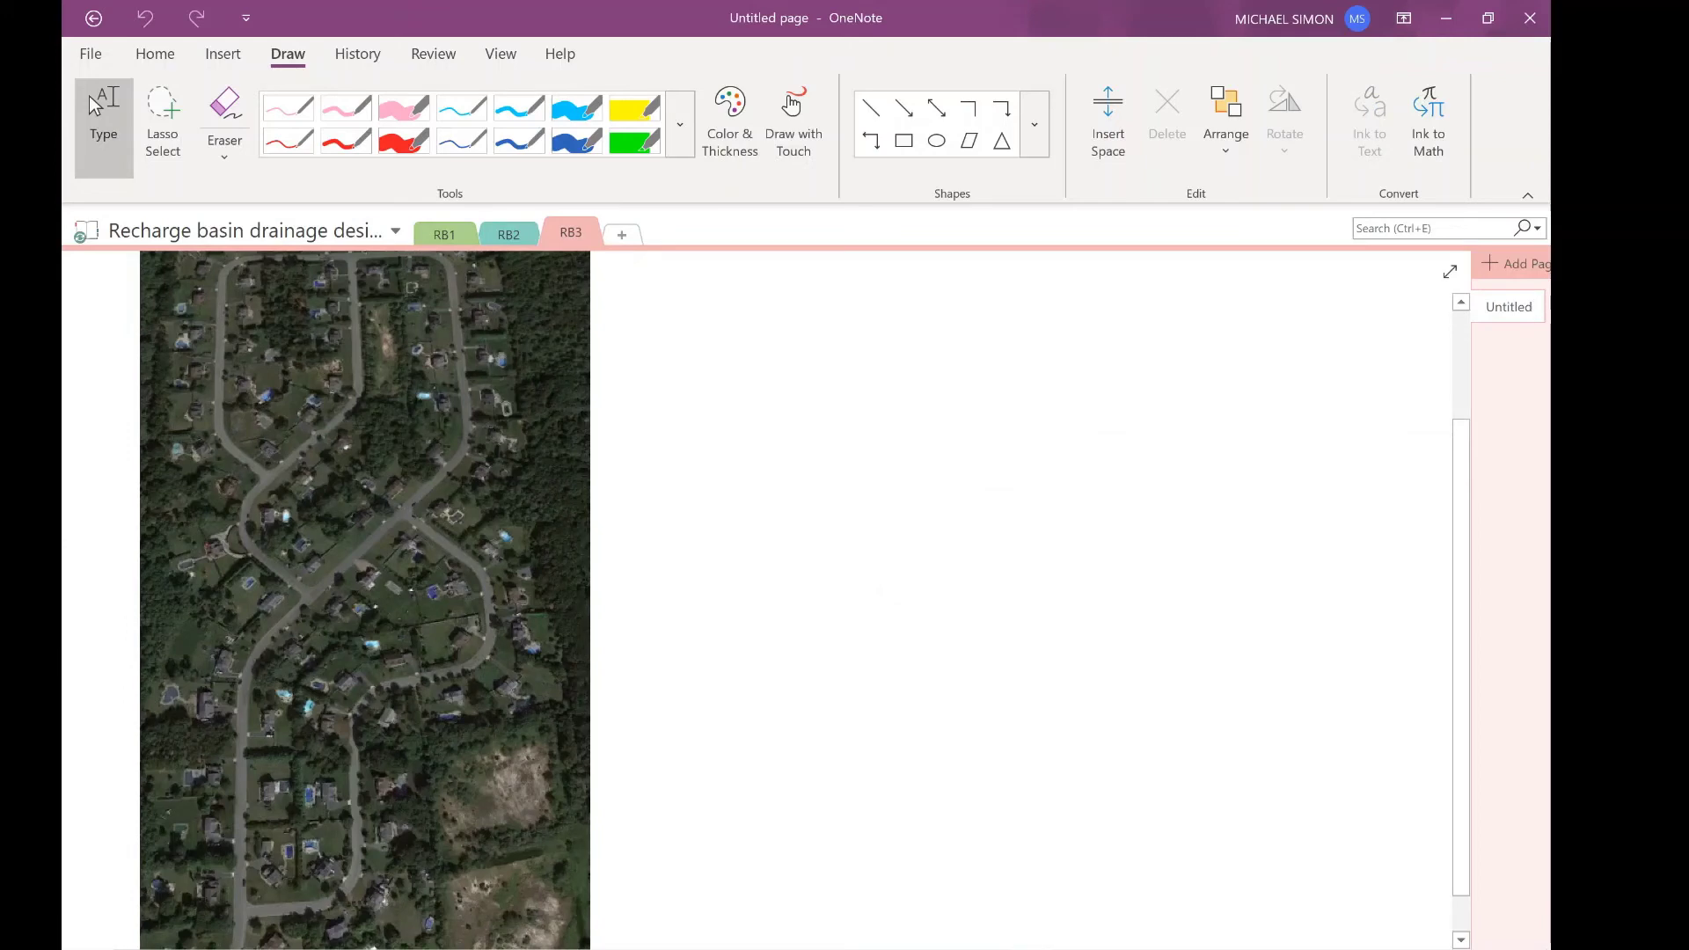
left_click(519, 108)
mouse_move(441, 946)
left_mouse_down()
mouse_move(444, 887)
mouse_move(557, 933)
left_mouse_up()
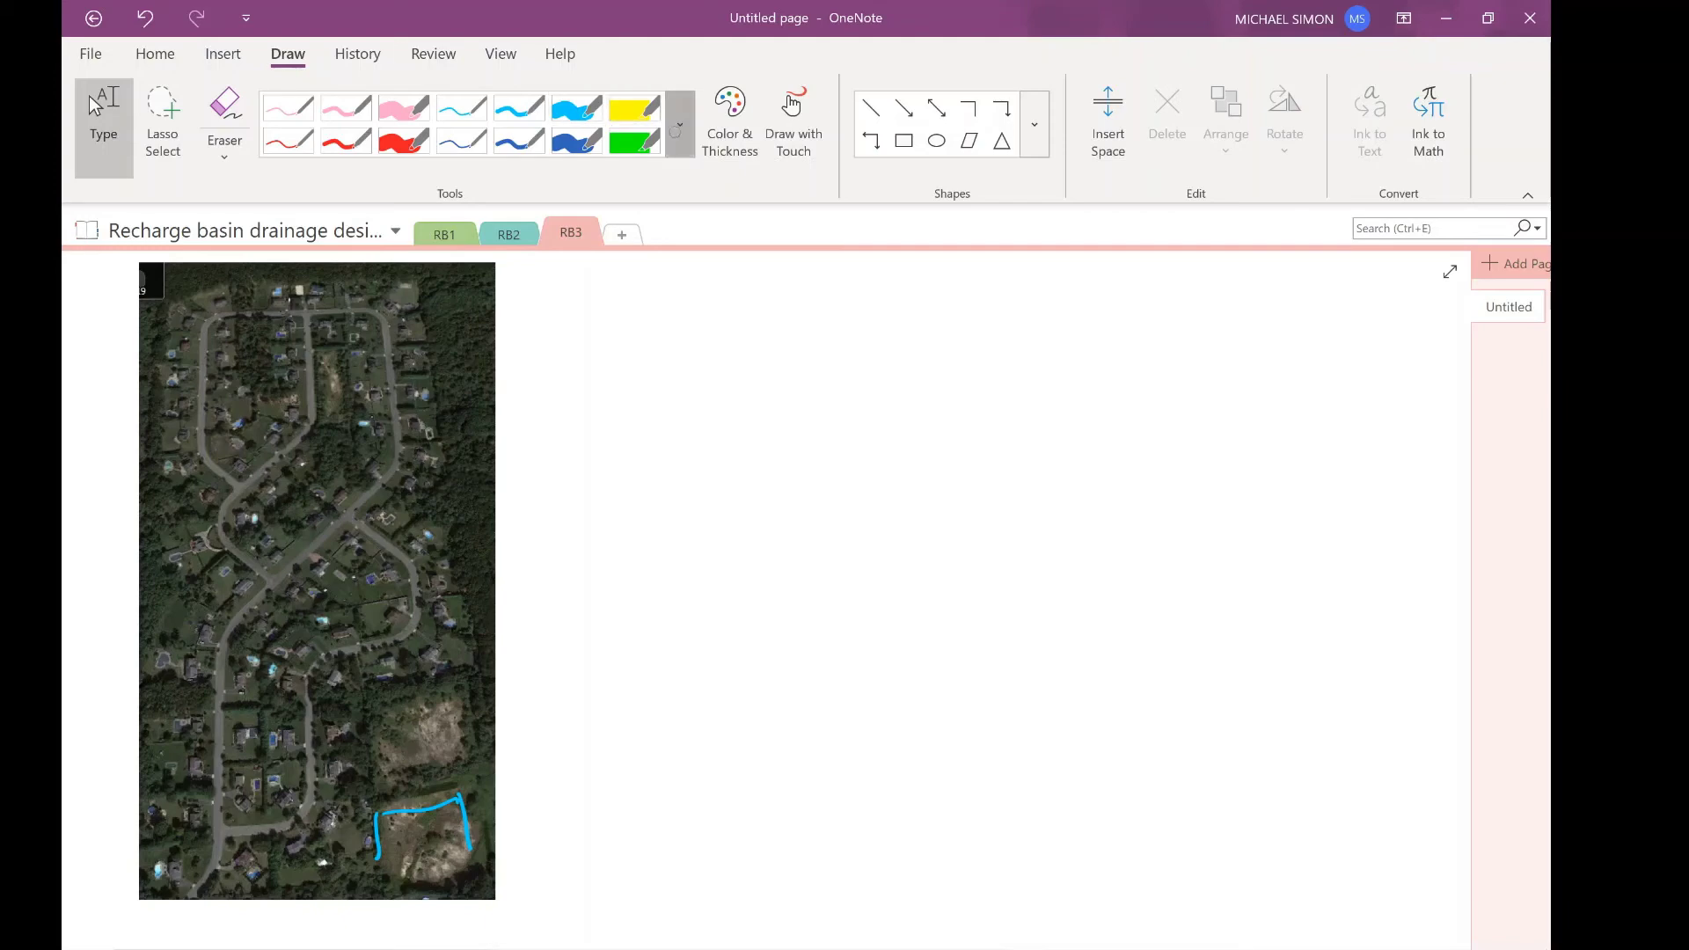
With the thin yellow pen, outline the large clearing and start framing the small top lot
left_click(680, 124)
left_click(404, 414)
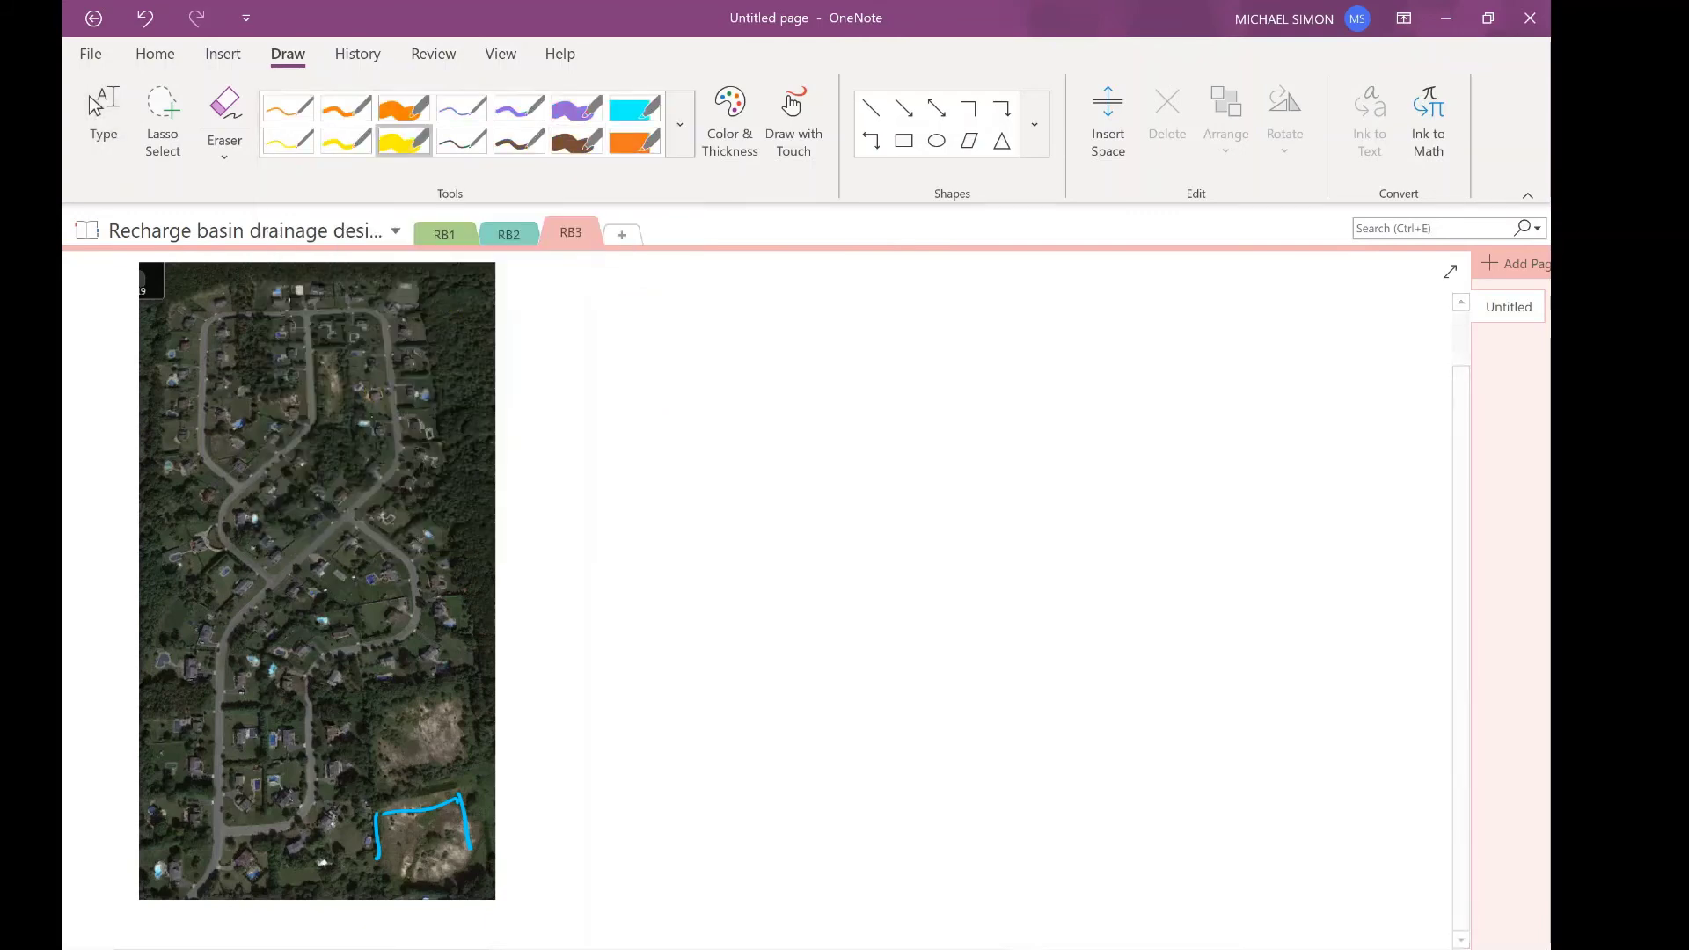
left_click(346, 141)
mouse_move(363, 693)
left_mouse_down()
mouse_move(376, 792)
mouse_move(433, 788)
mouse_move(482, 777)
mouse_move(469, 677)
left_mouse_up()
left_click_drag(360, 692, 469, 673)
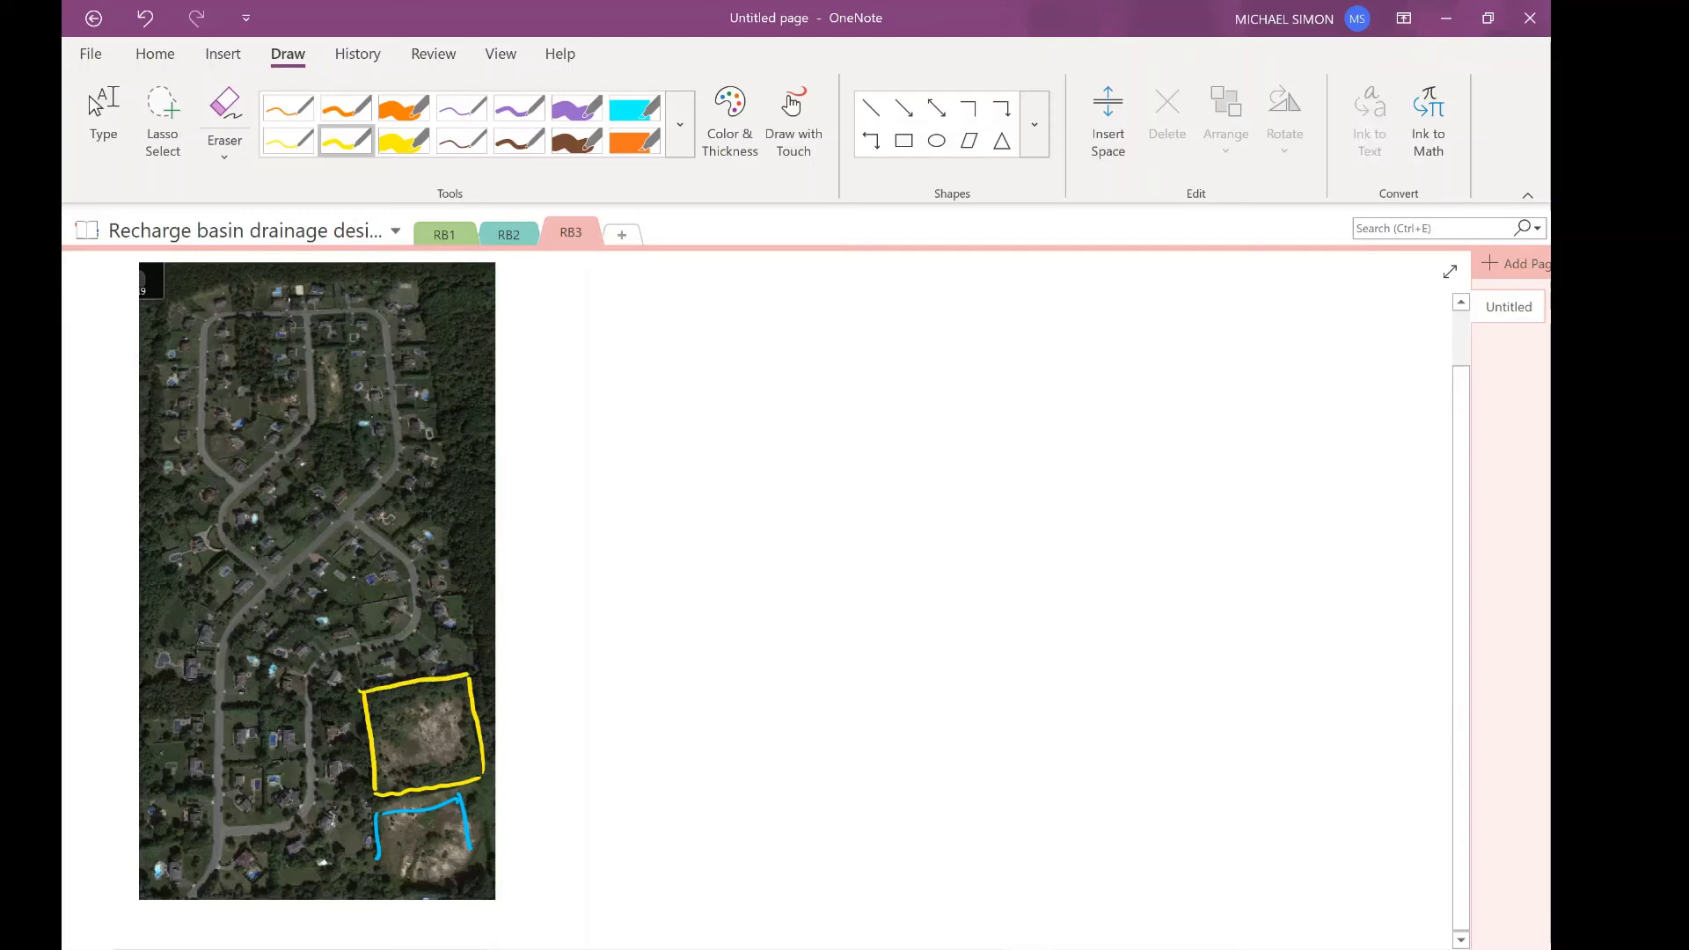
mouse_move(310, 354)
left_mouse_down()
mouse_move(320, 421)
mouse_move(346, 422)
mouse_move(345, 369)
mouse_move(311, 353)
left_mouse_up()
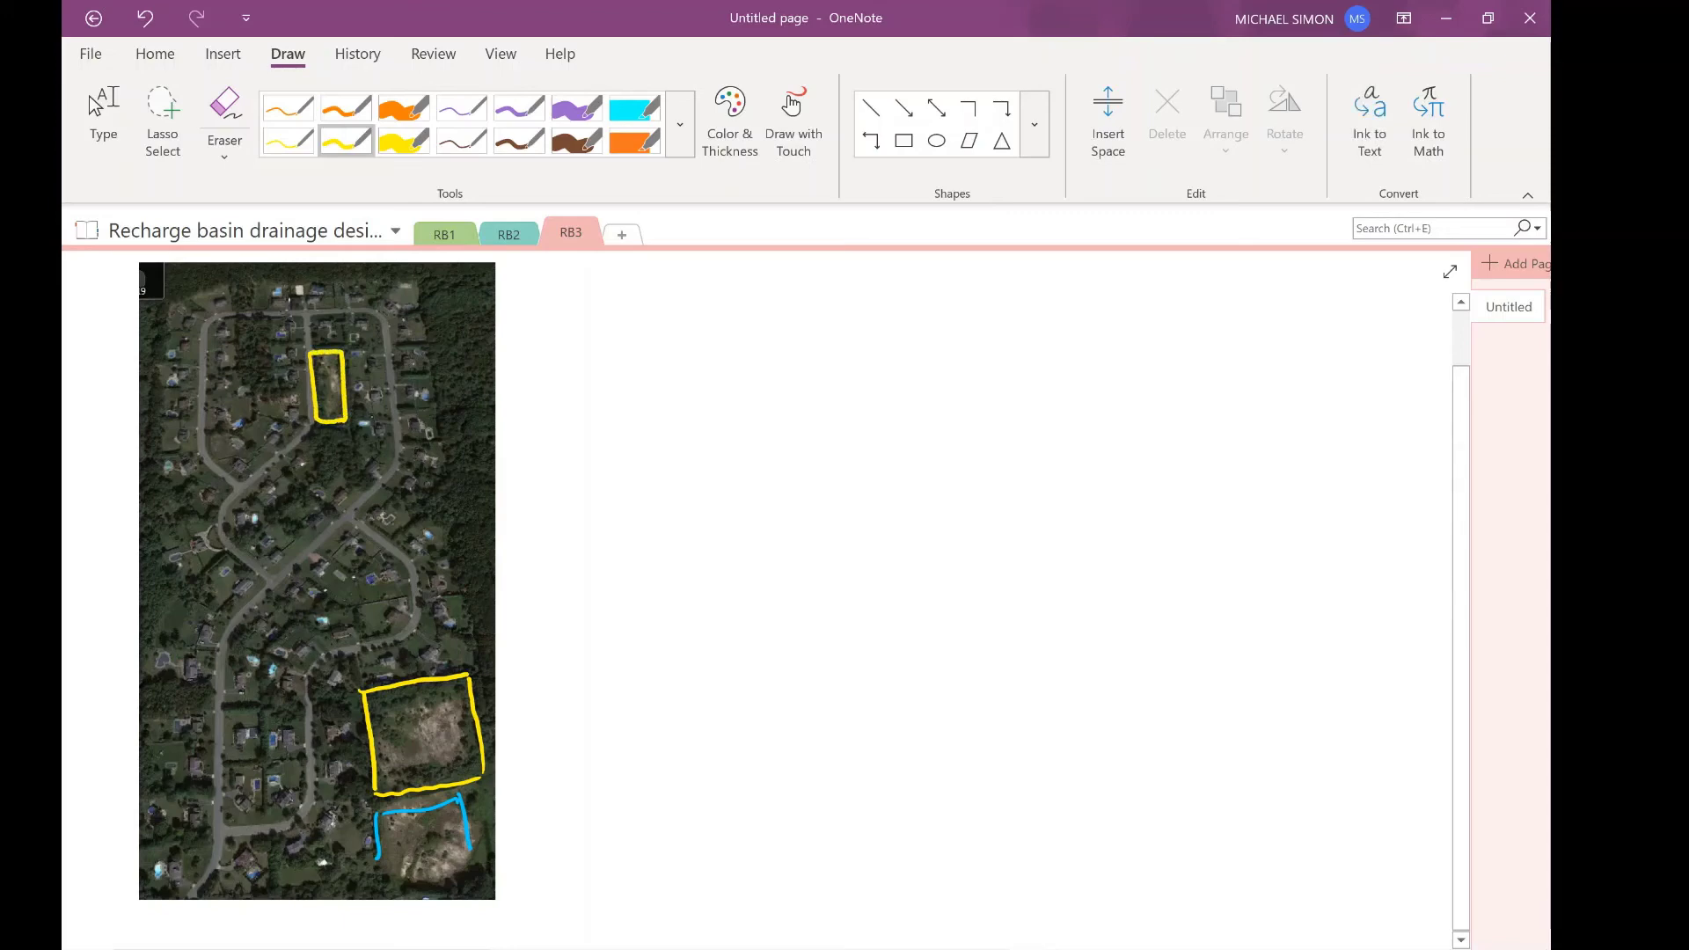
type("o")
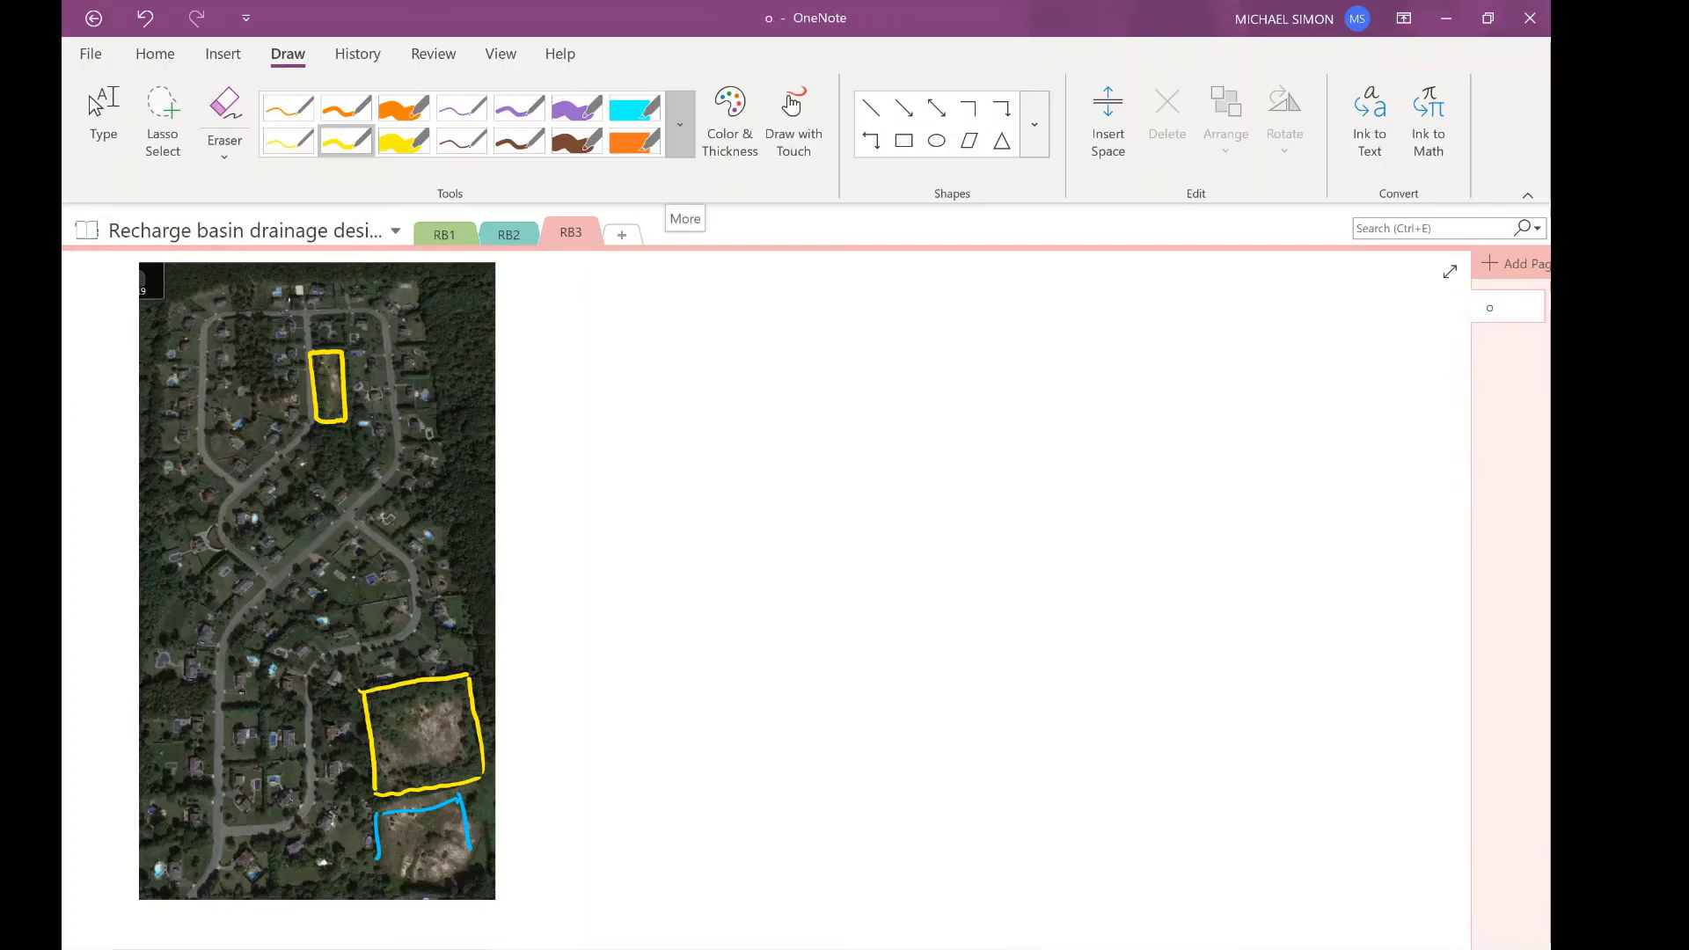
Pick the medium green pen and dot a catch basin
left_click(680, 124)
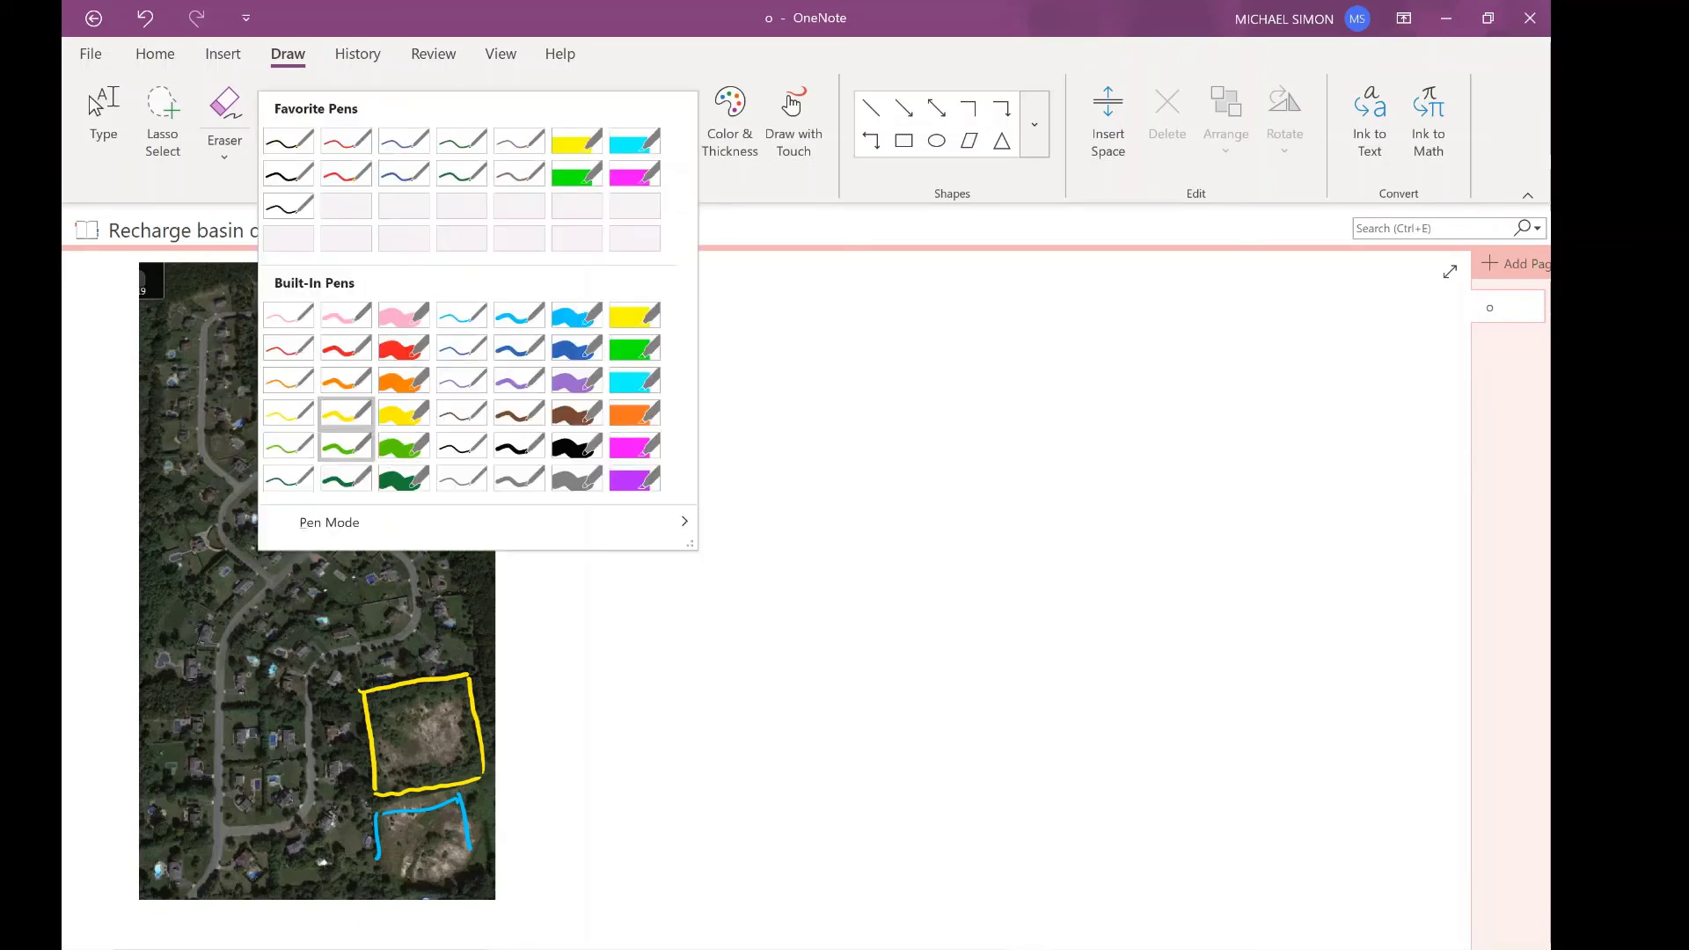
left_click(346, 445)
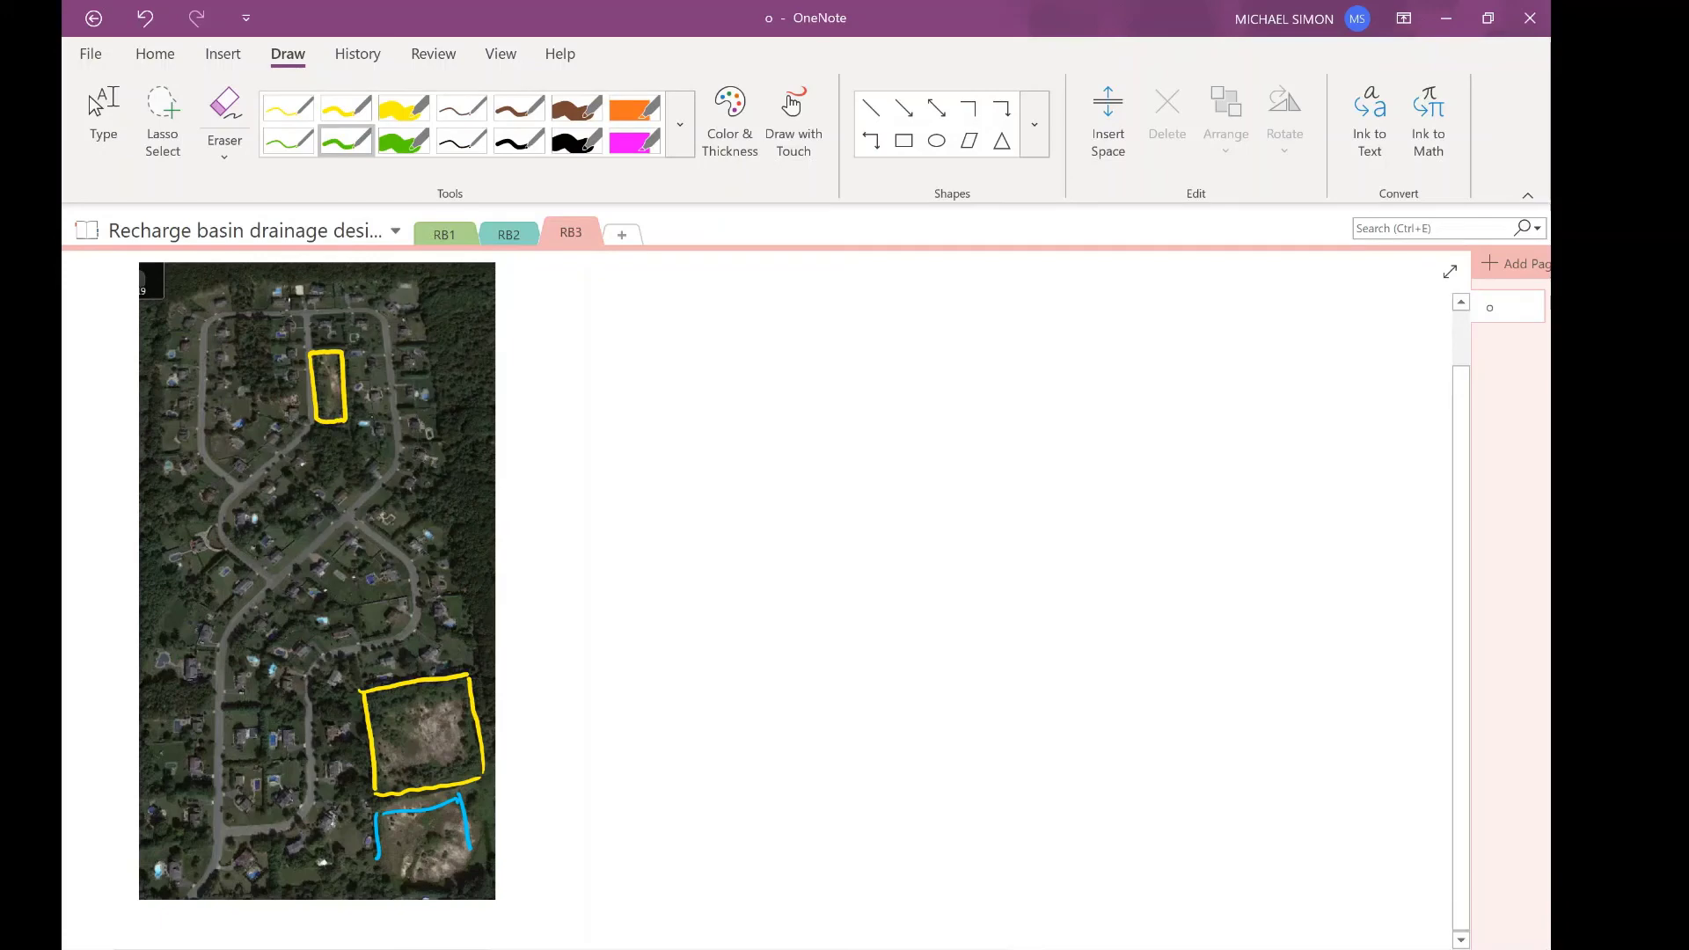
left_click(303, 438)
Undo the accidental title change and draw yellow pipes from the catch basins up to the top basin
key("ctrl+z")
left_click(345, 108)
left_click_drag(248, 475, 225, 487)
left_click_drag(300, 431, 250, 483)
left_click_drag(299, 433, 314, 408)
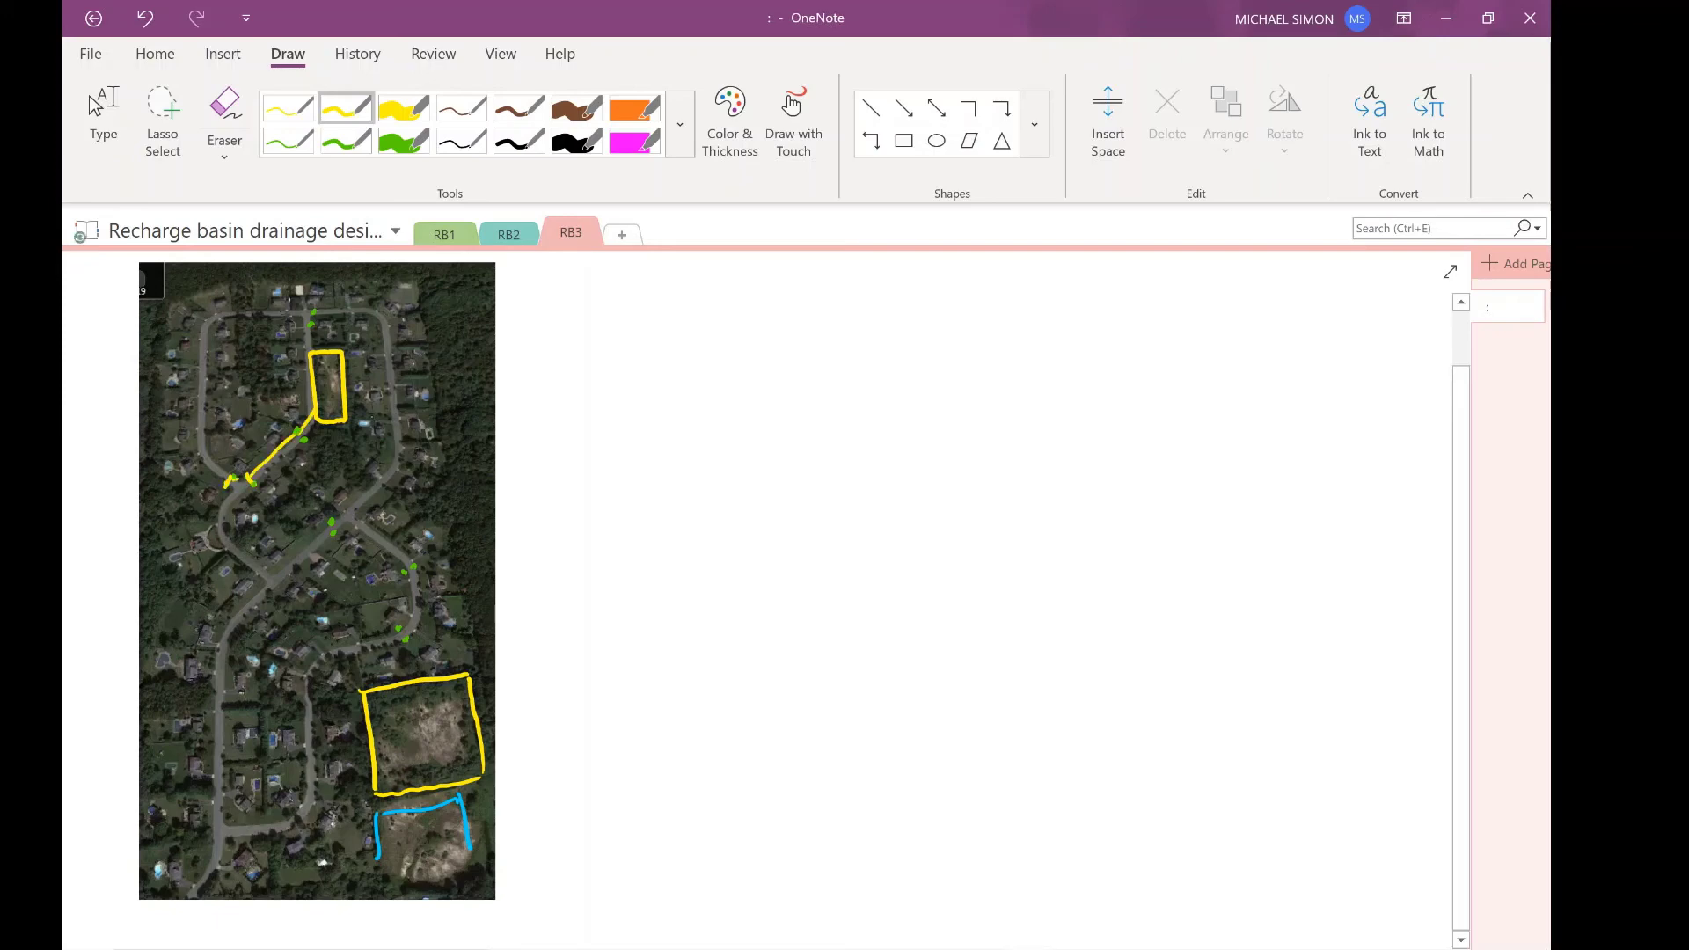
left_click_drag(310, 325, 315, 311)
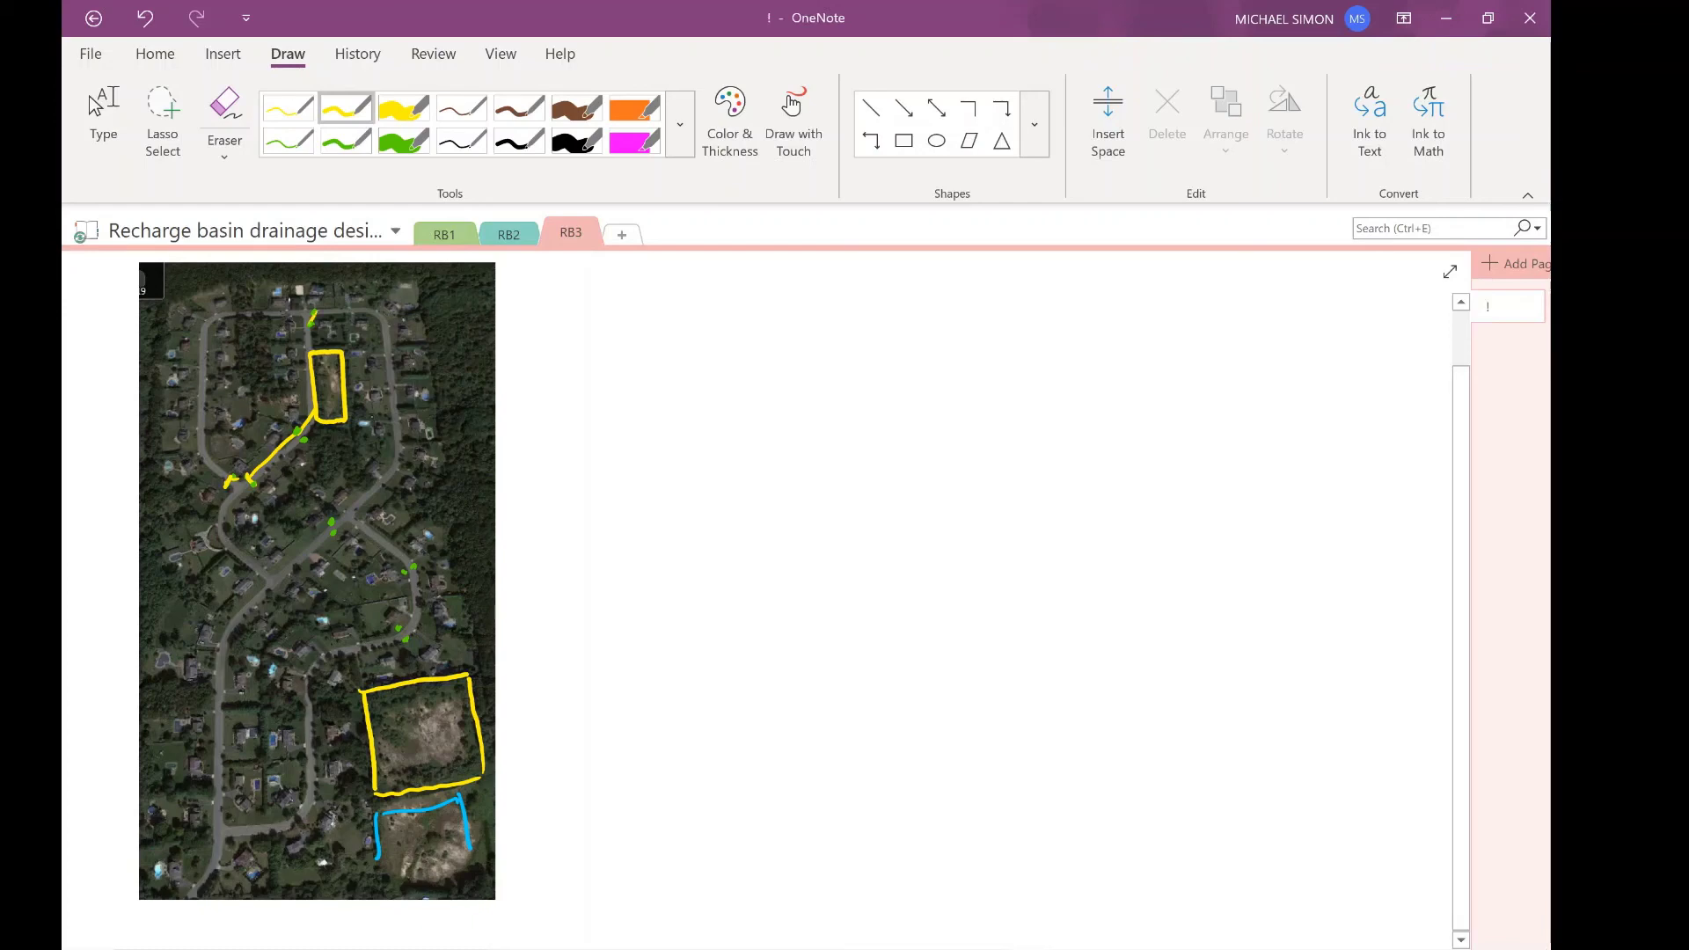
left_click_drag(306, 330, 313, 414)
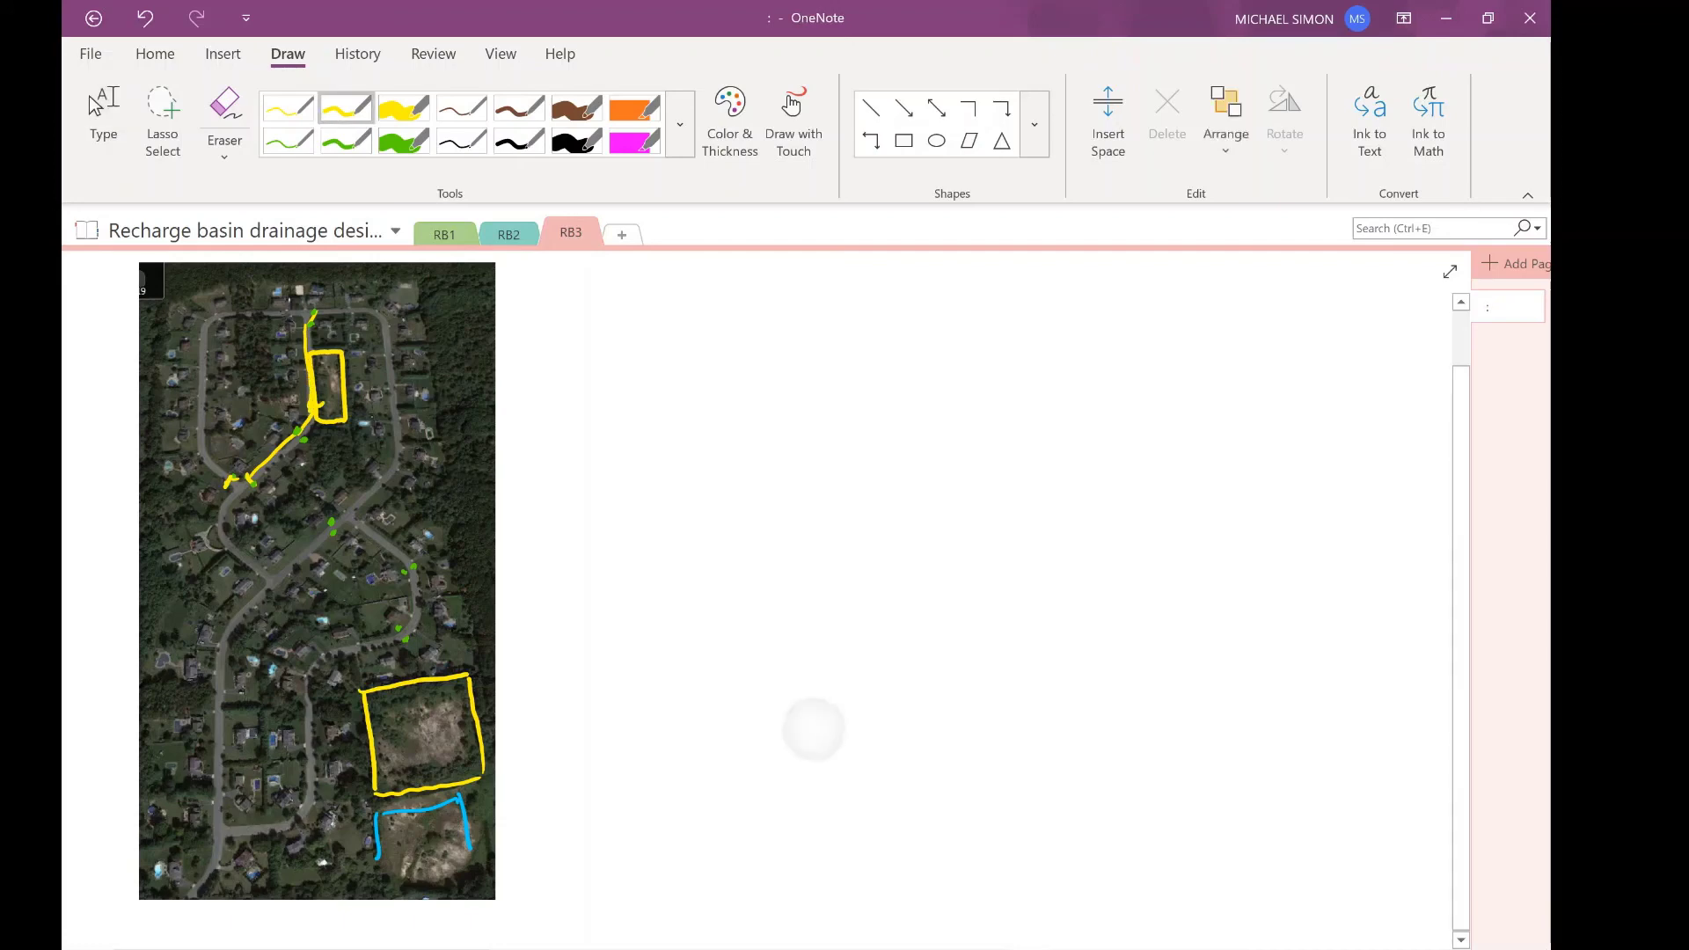
Connect the remaining catch basins with yellow pipes running across the road and down to the lower basin
left_click_drag(396, 628, 406, 639)
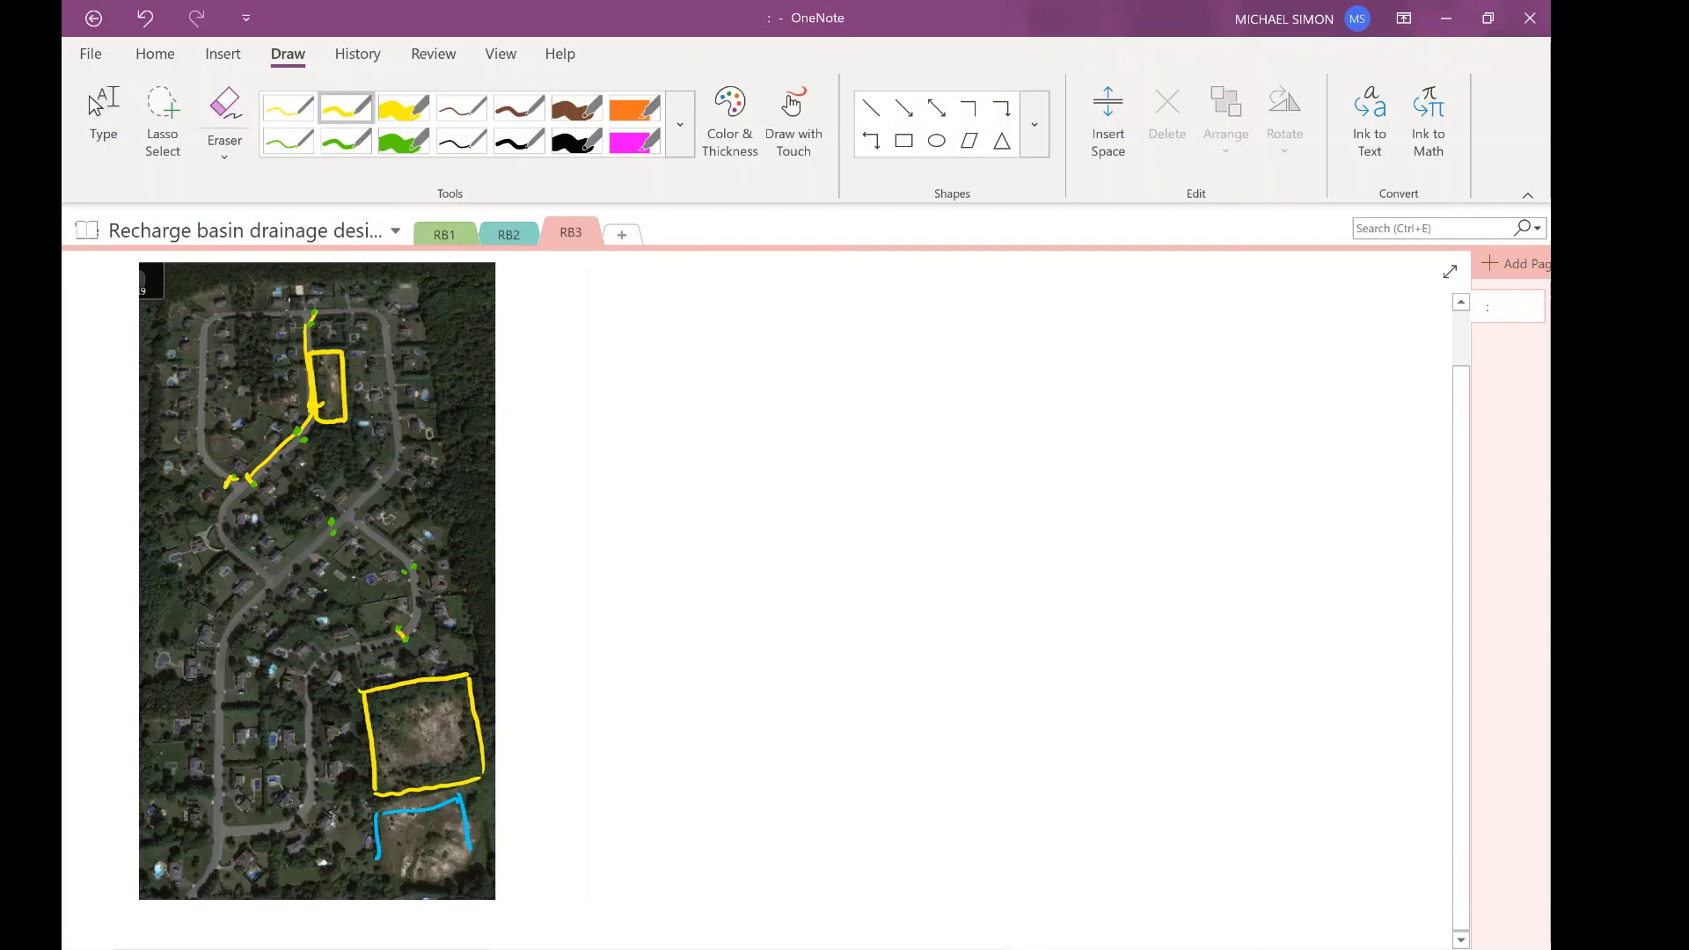
left_click_drag(404, 641, 410, 679)
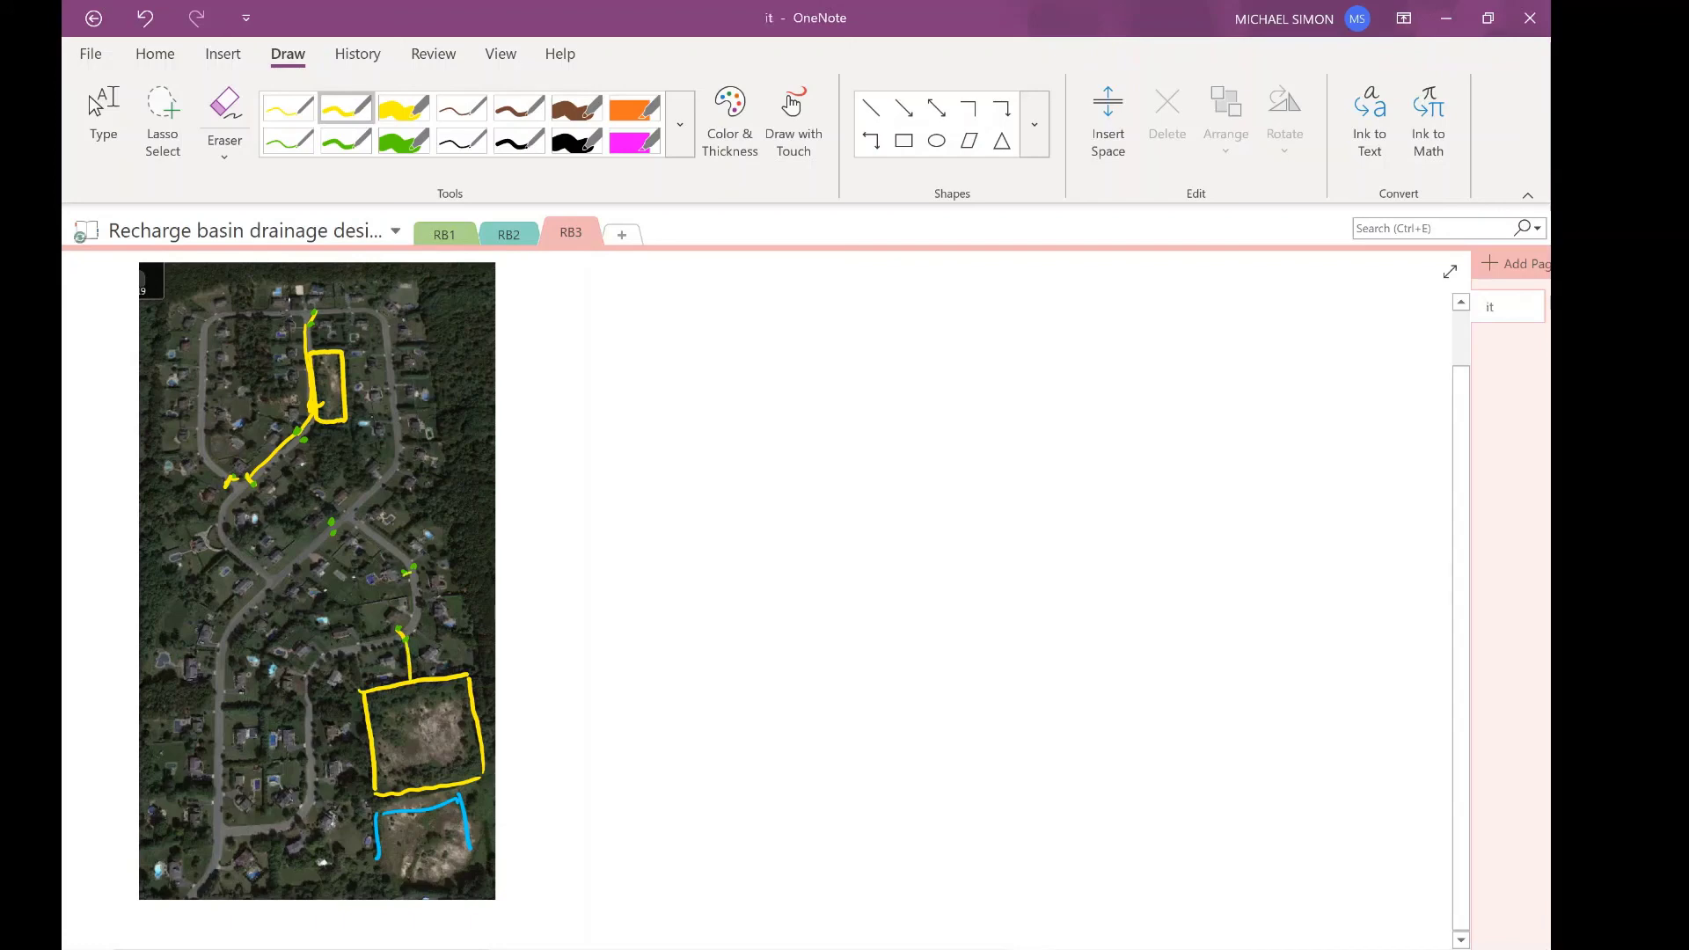
left_click_drag(330, 519, 332, 534)
left_click(346, 141)
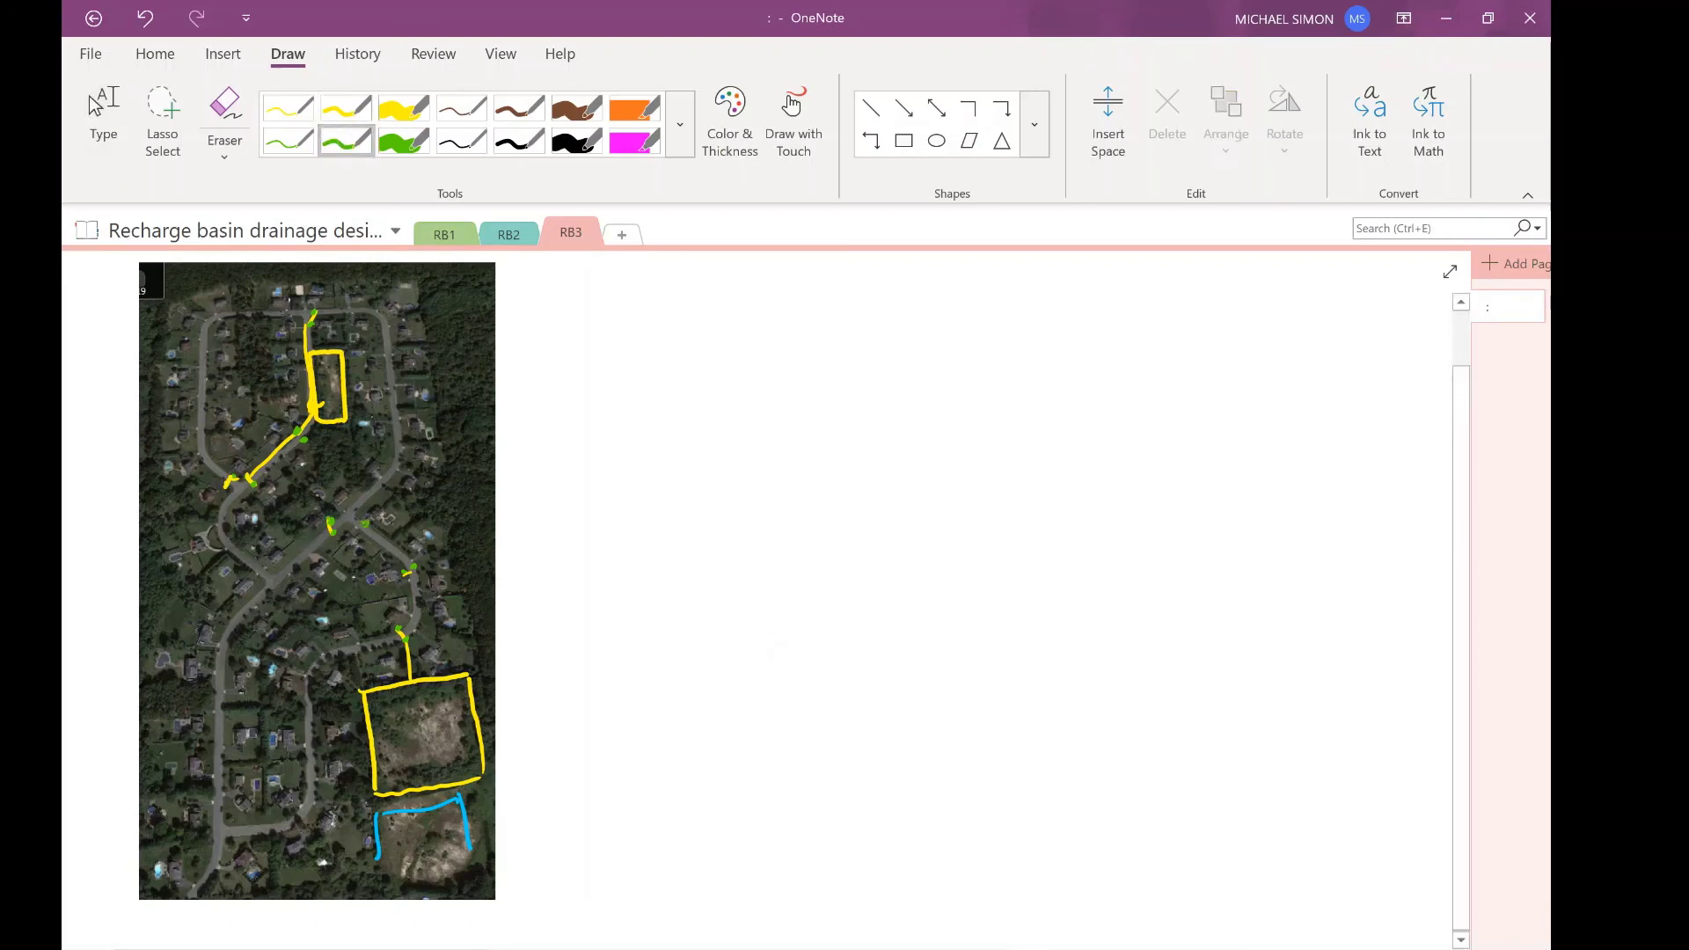
left_click(345, 107)
mouse_move(327, 522)
left_mouse_down()
mouse_move(369, 523)
mouse_move(416, 567)
mouse_move(402, 637)
left_mouse_up()
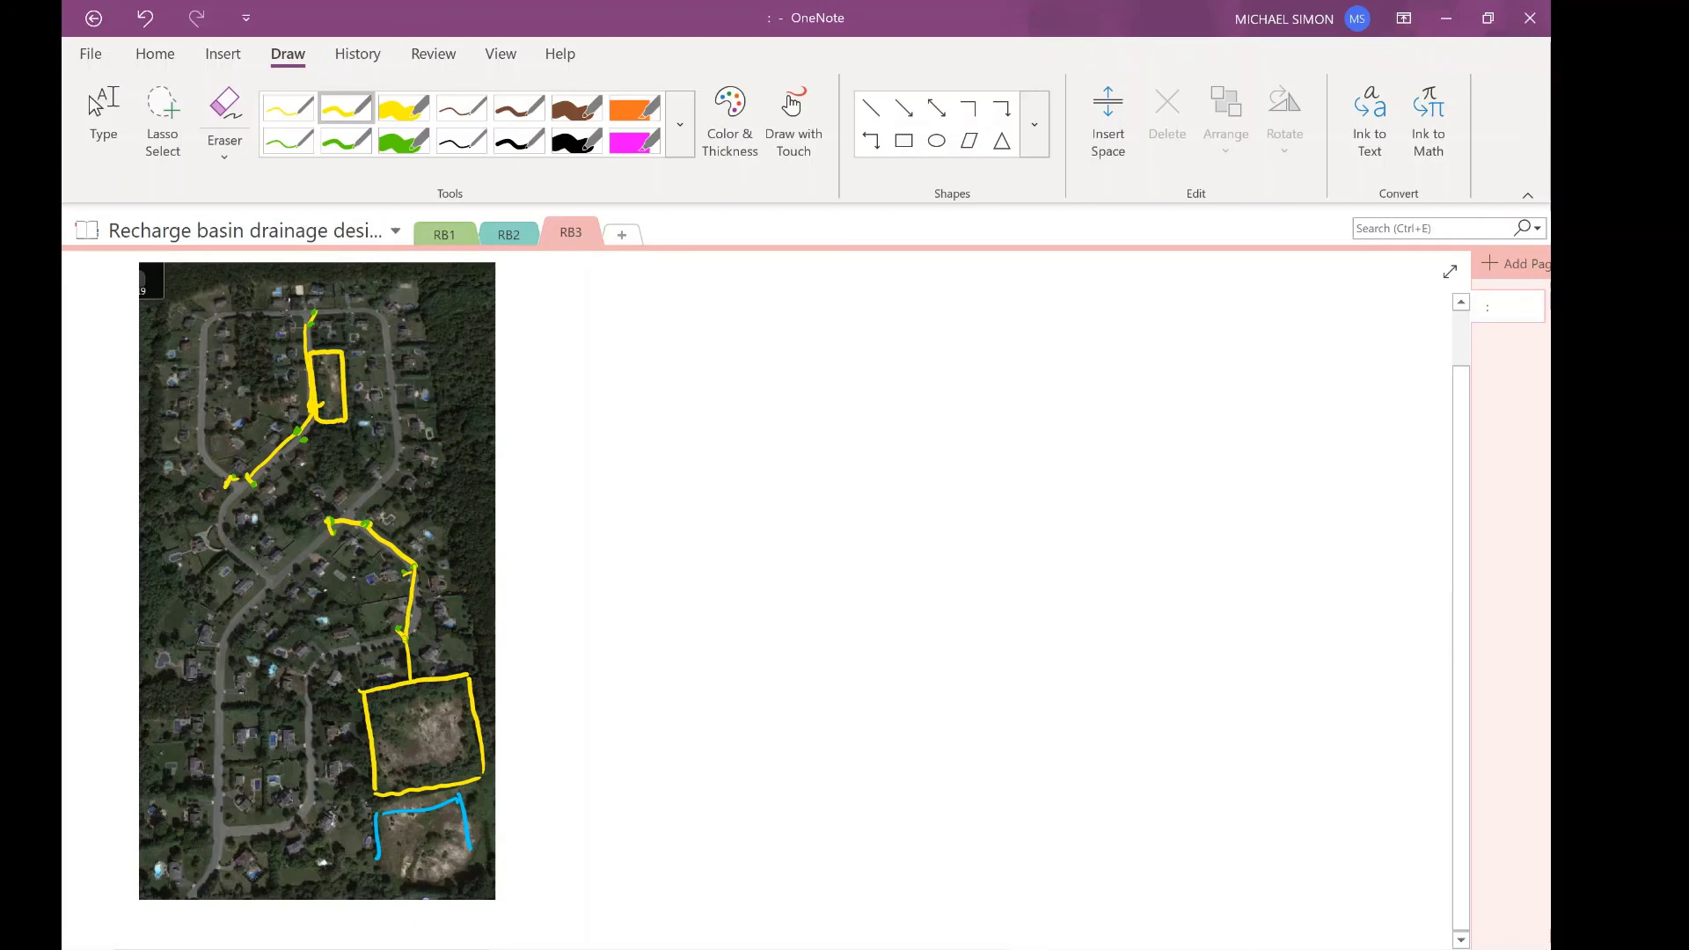
With the medium cyan pen, draw flow arrows up the left, bottom and inner roads
left_click(680, 124)
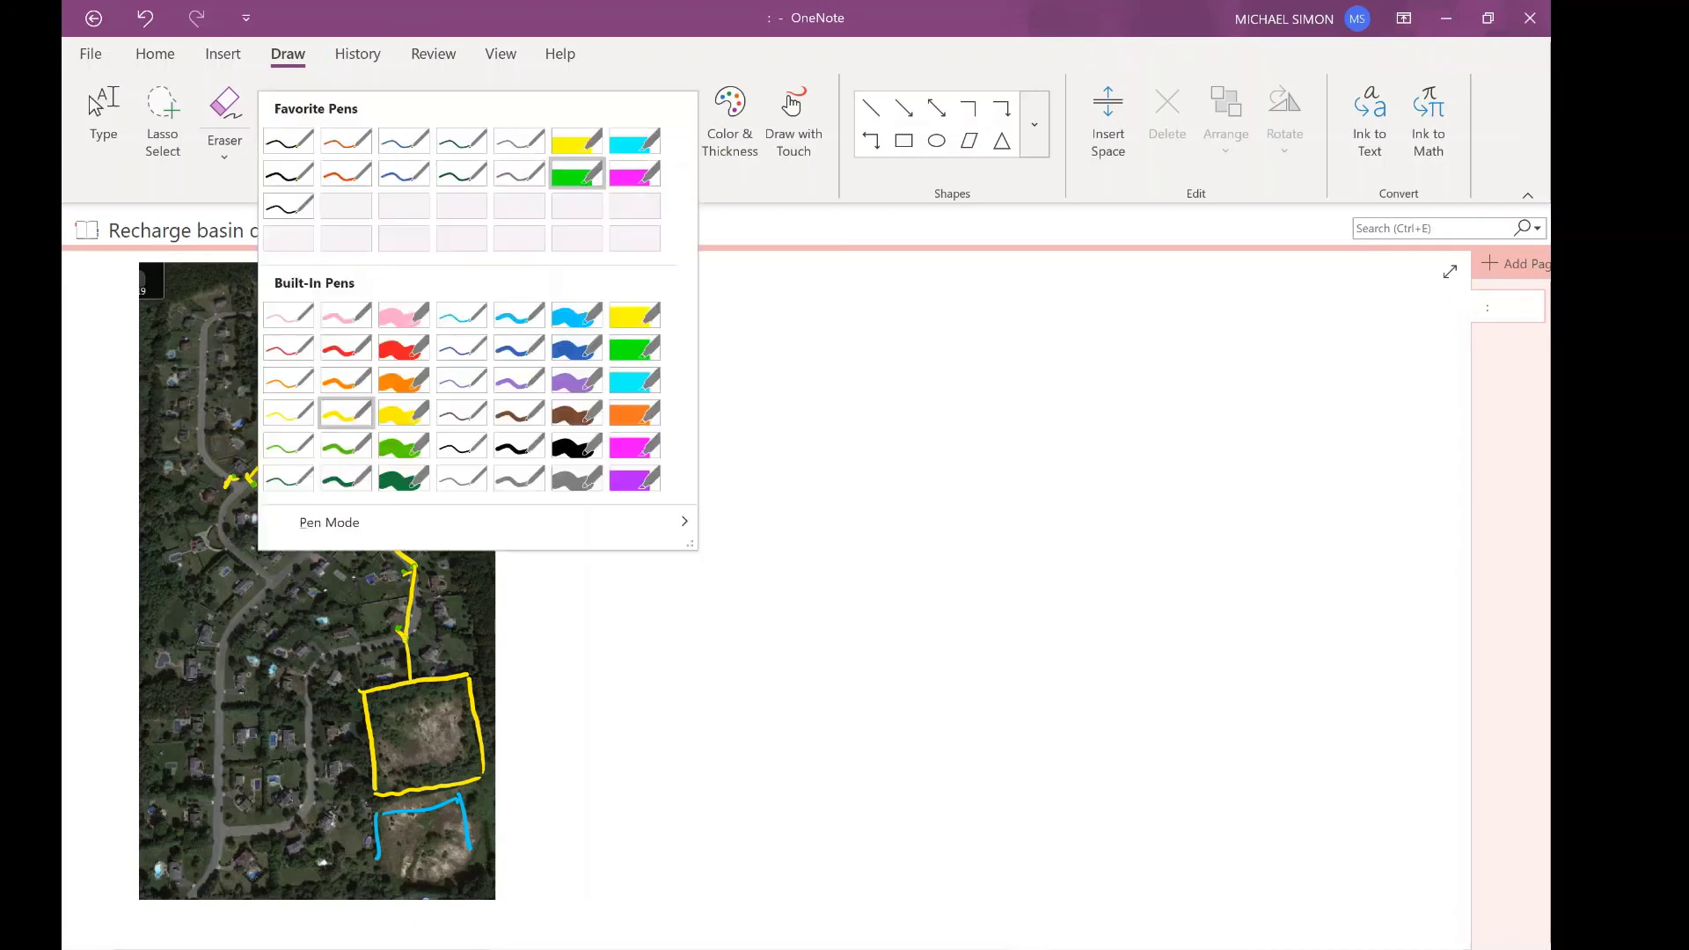
left_click(519, 315)
left_click_drag(201, 881, 221, 755)
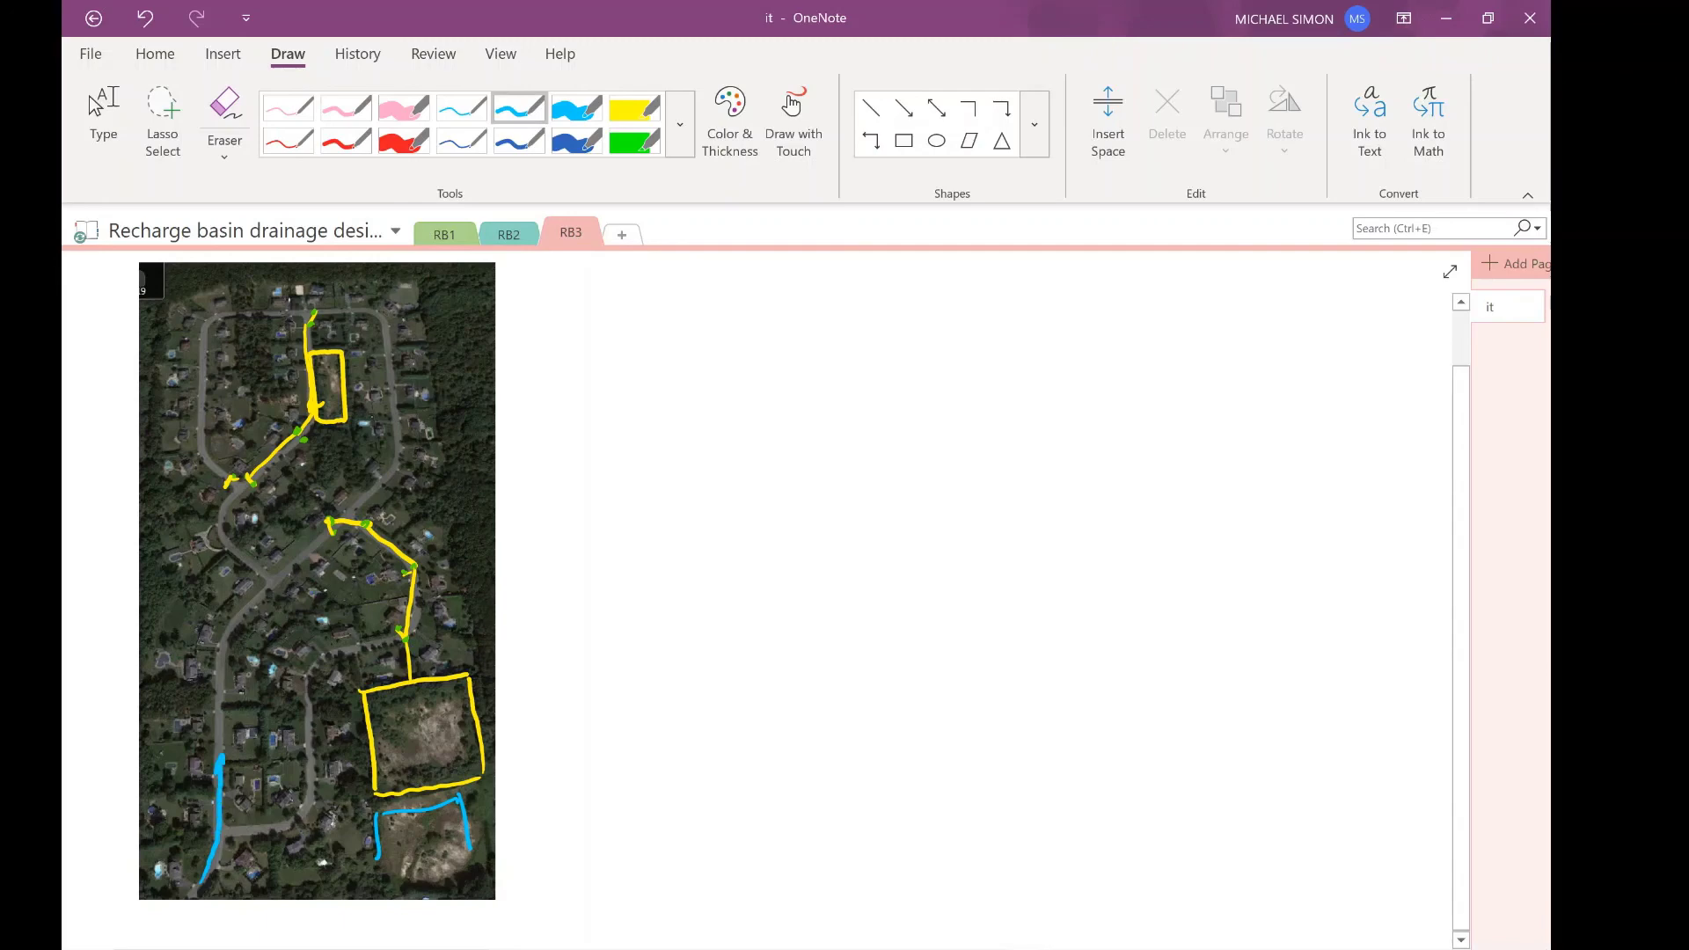
mouse_move(225, 832)
left_mouse_down()
mouse_move(301, 814)
mouse_move(326, 660)
mouse_move(373, 644)
left_mouse_up()
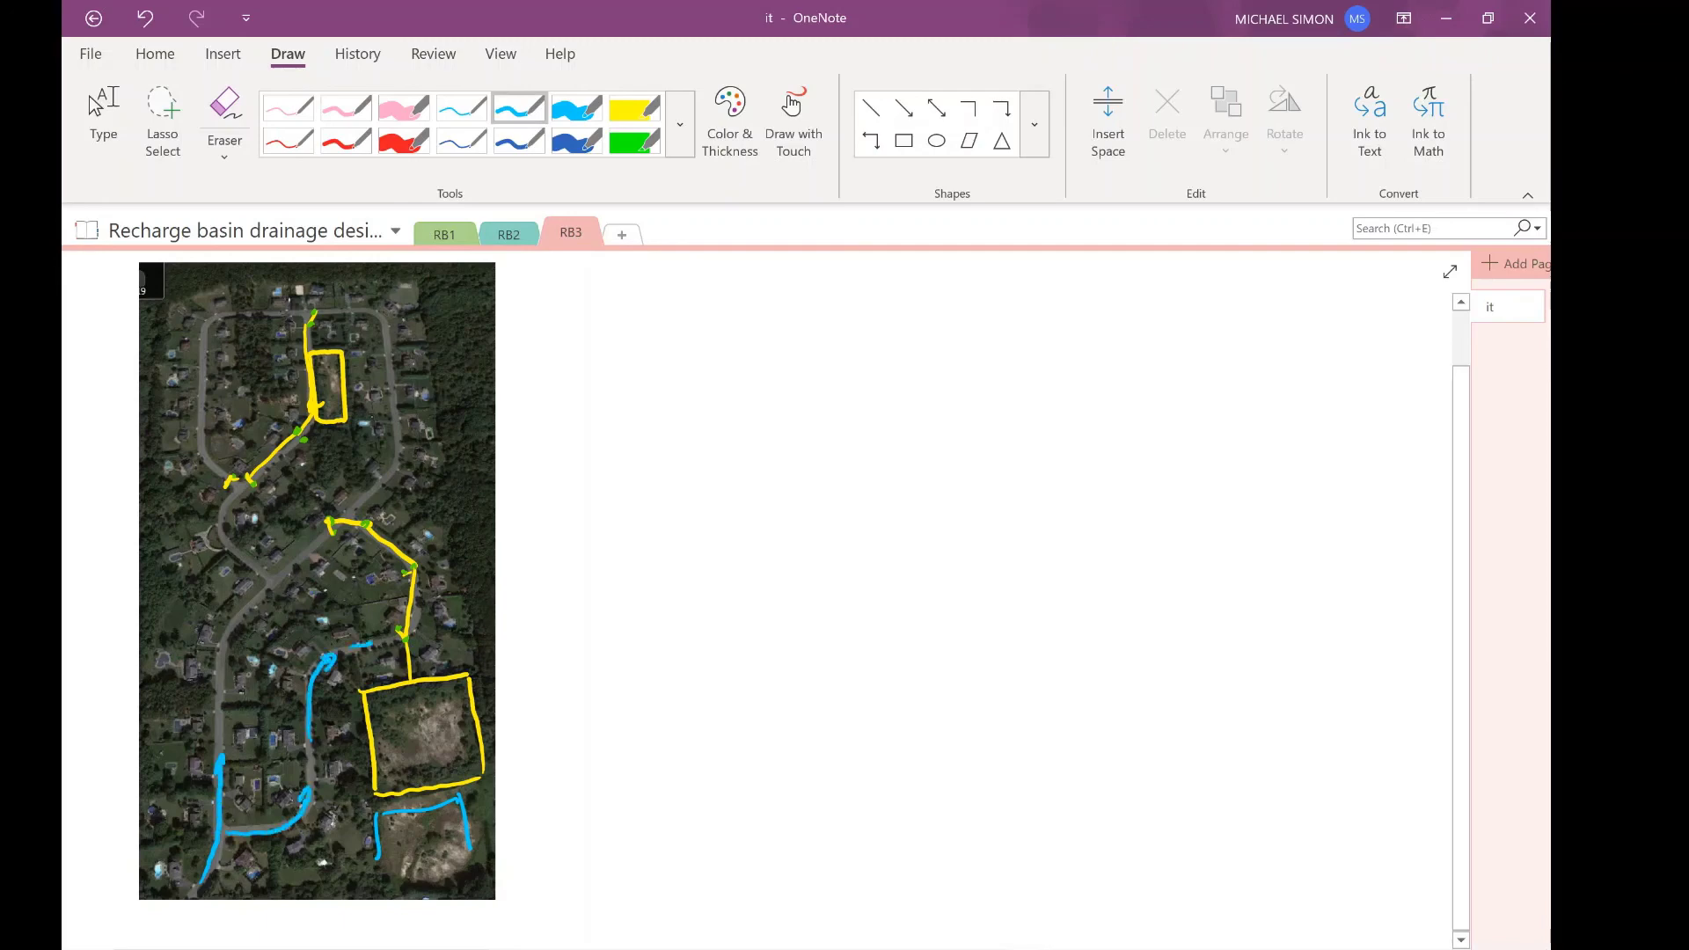
mouse_move(219, 695)
left_mouse_down()
mouse_move(236, 620)
mouse_move(308, 551)
left_mouse_up()
mouse_move(327, 530)
left_mouse_down()
mouse_move(412, 552)
mouse_move(419, 714)
left_mouse_up()
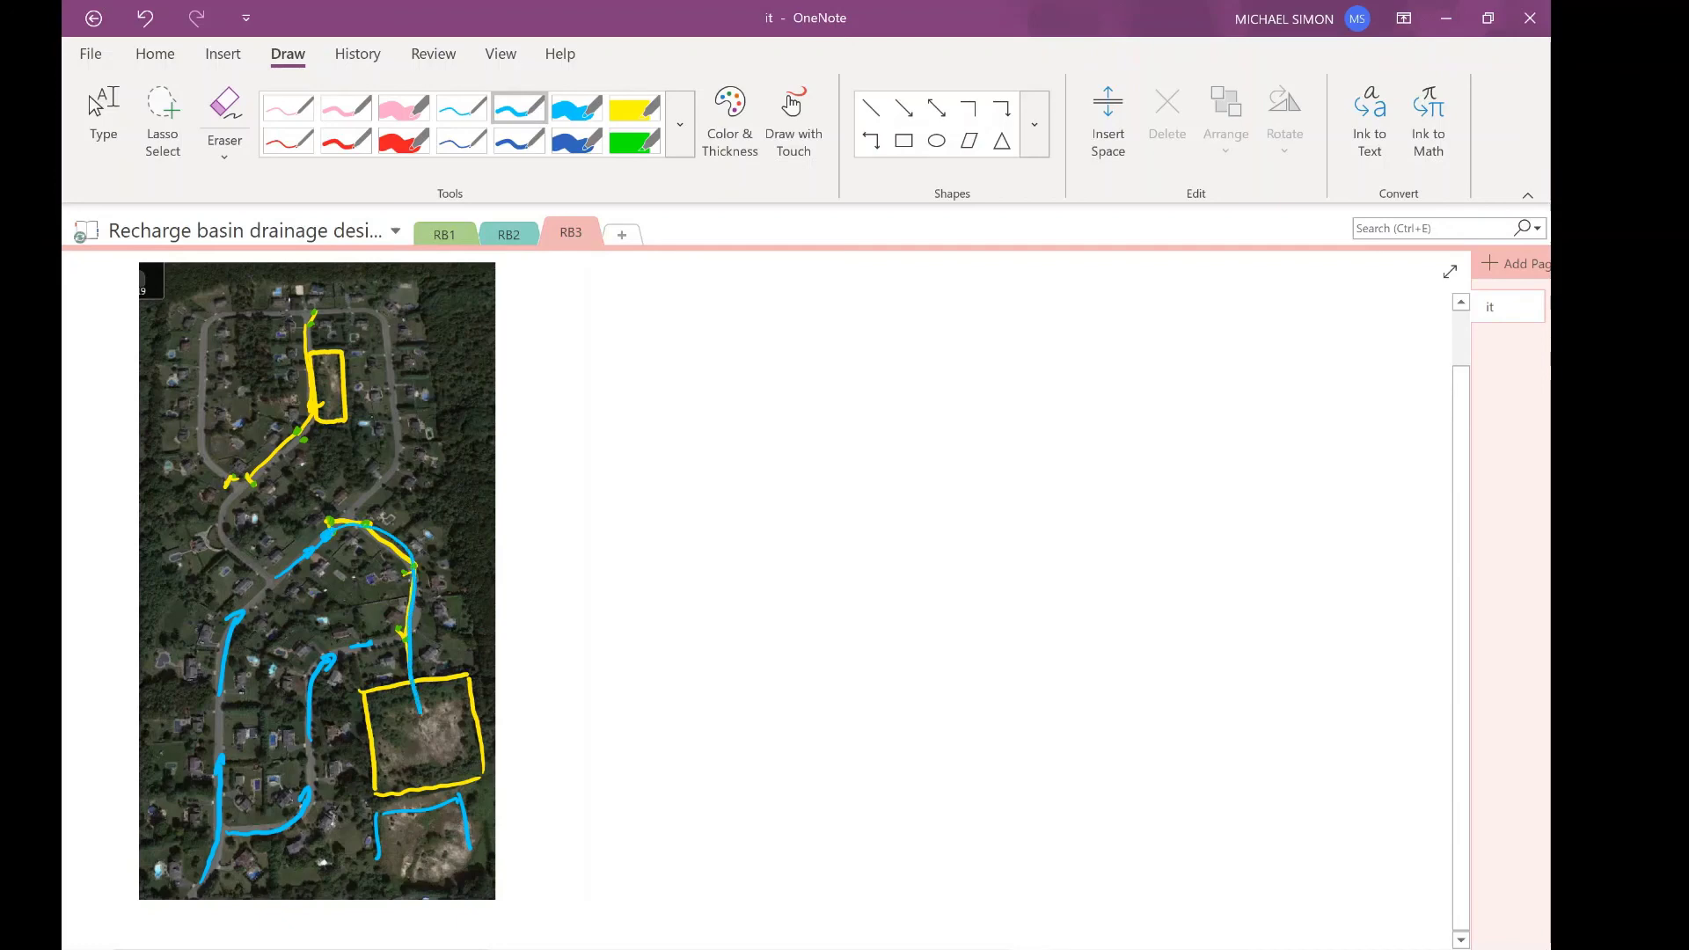
Add flow arrows on the right road, curving along the top road, and up the upper-left road
mouse_move(388, 393)
left_mouse_down()
mouse_move(395, 448)
mouse_move(352, 507)
mouse_move(370, 502)
left_mouse_up()
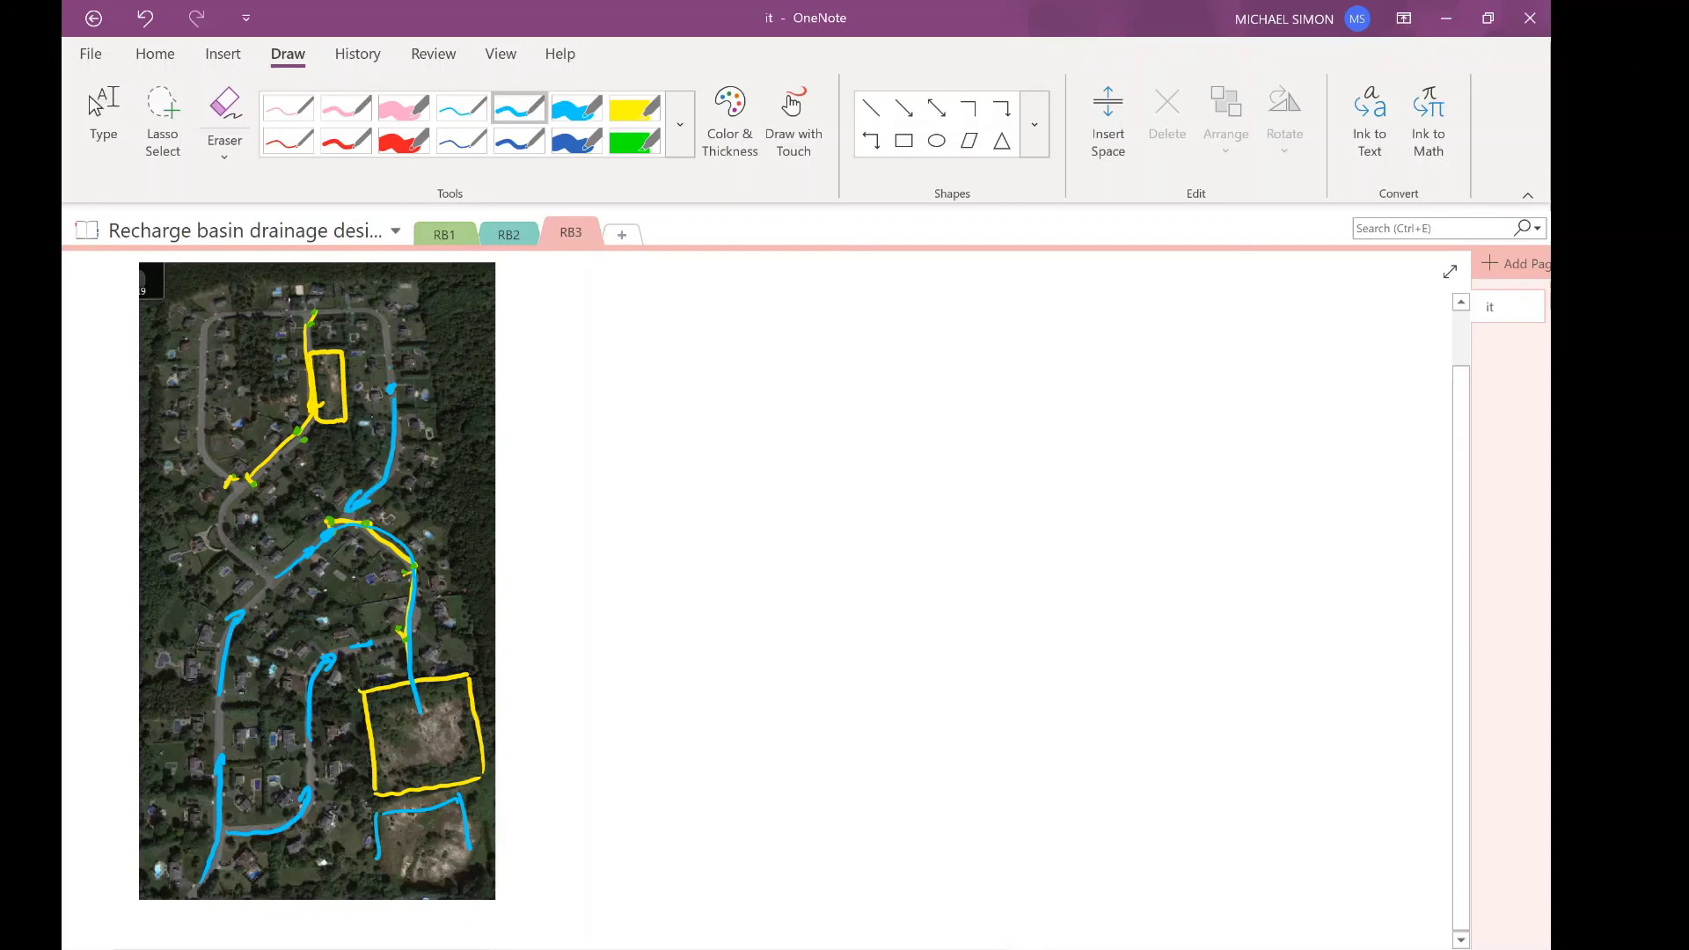
mouse_move(389, 367)
left_mouse_down()
mouse_move(380, 323)
mouse_move(347, 318)
left_mouse_up()
left_click_drag(234, 313, 303, 310)
mouse_move(202, 367)
left_mouse_down()
mouse_move(203, 332)
mouse_move(228, 314)
mouse_move(201, 422)
mouse_move(219, 468)
left_mouse_up()
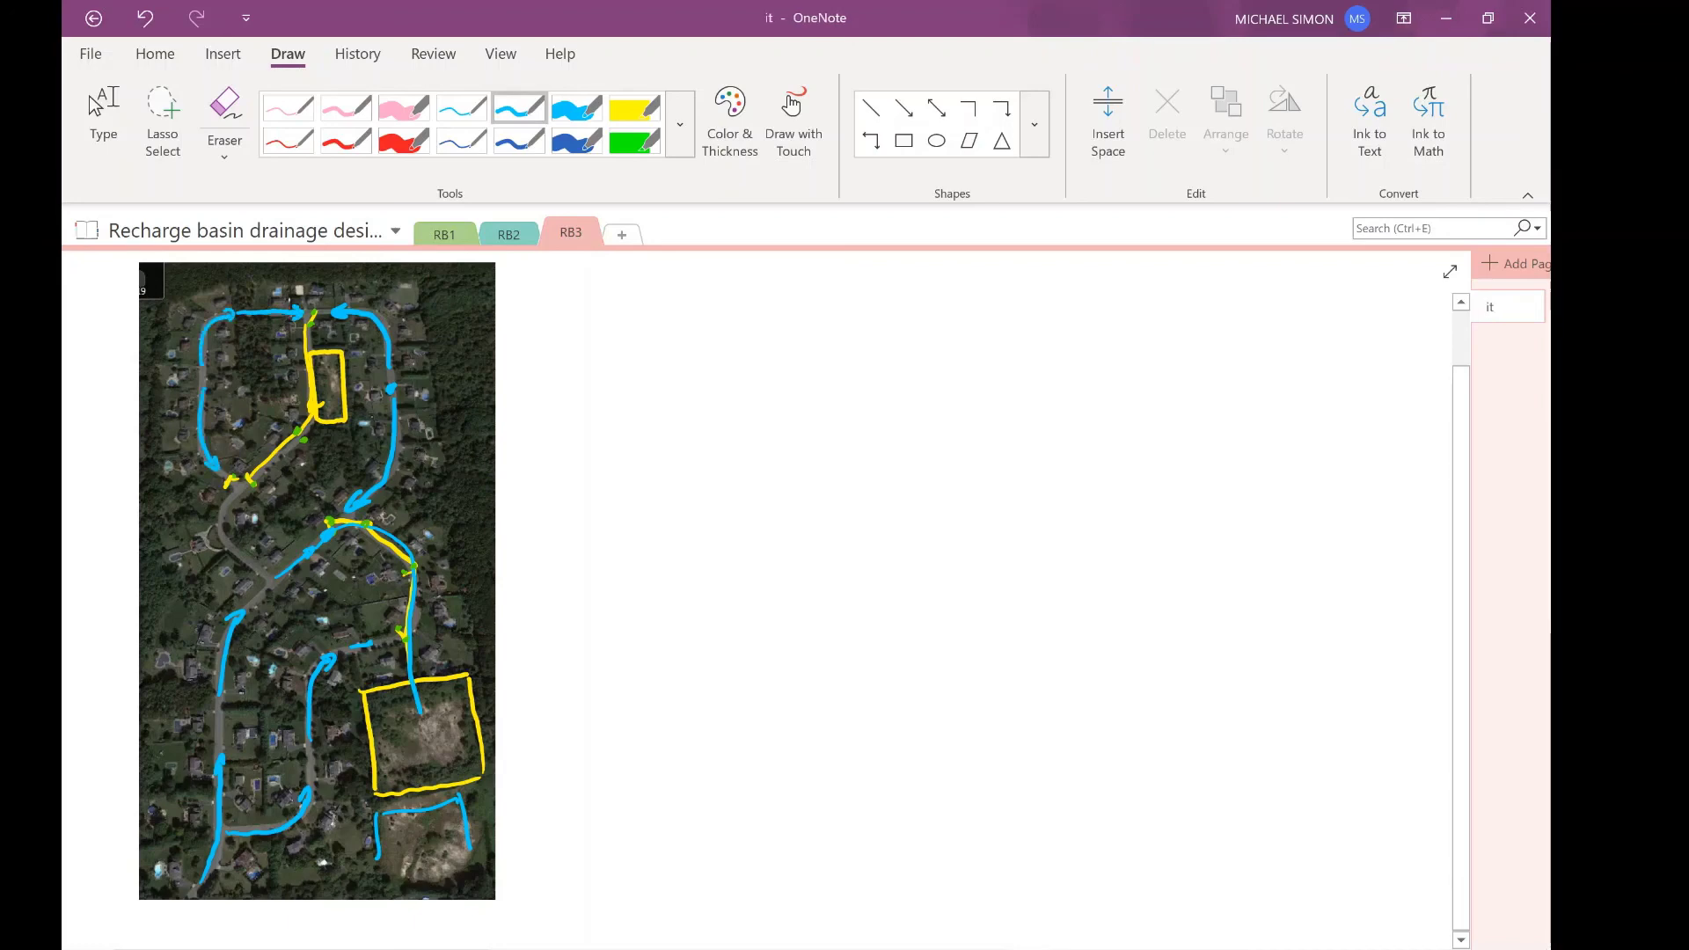
Draw a last flow arrow up the middle-left road and handwrite "SDA" beside the top basin
mouse_move(264, 567)
left_mouse_down()
mouse_move(223, 532)
mouse_move(238, 495)
left_mouse_up()
mouse_move(438, 372)
left_mouse_down()
mouse_move(416, 403)
mouse_move(434, 403)
left_mouse_up()
mouse_move(467, 388)
left_mouse_down()
mouse_move(480, 358)
mouse_move(486, 388)
left_mouse_up()
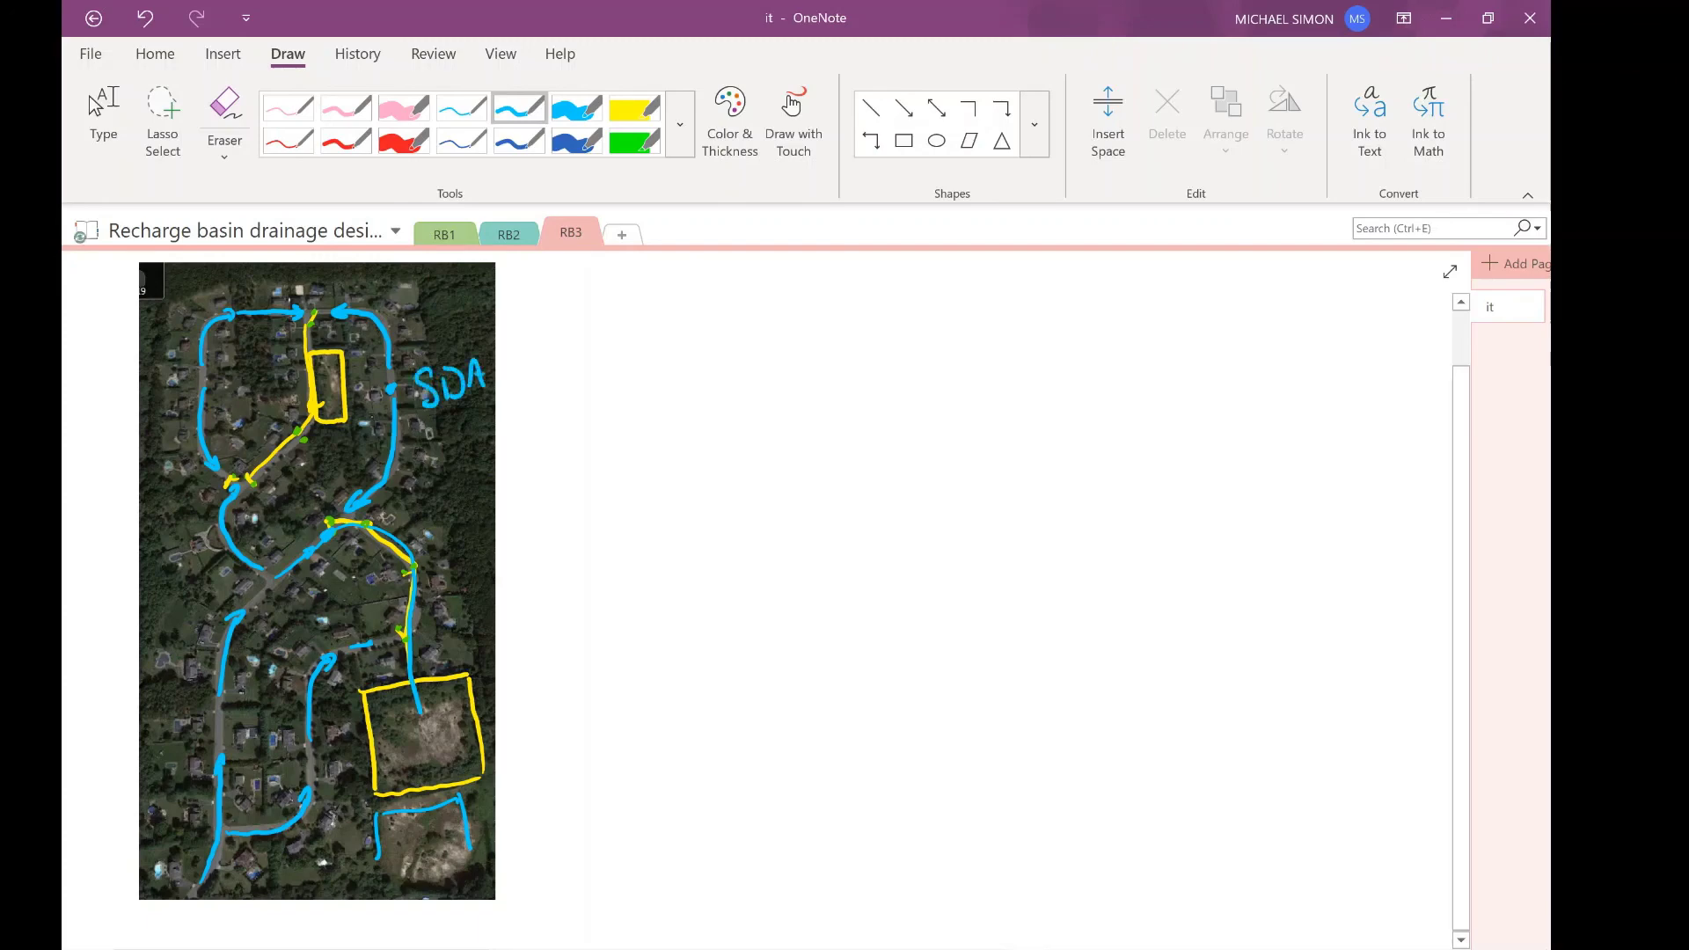